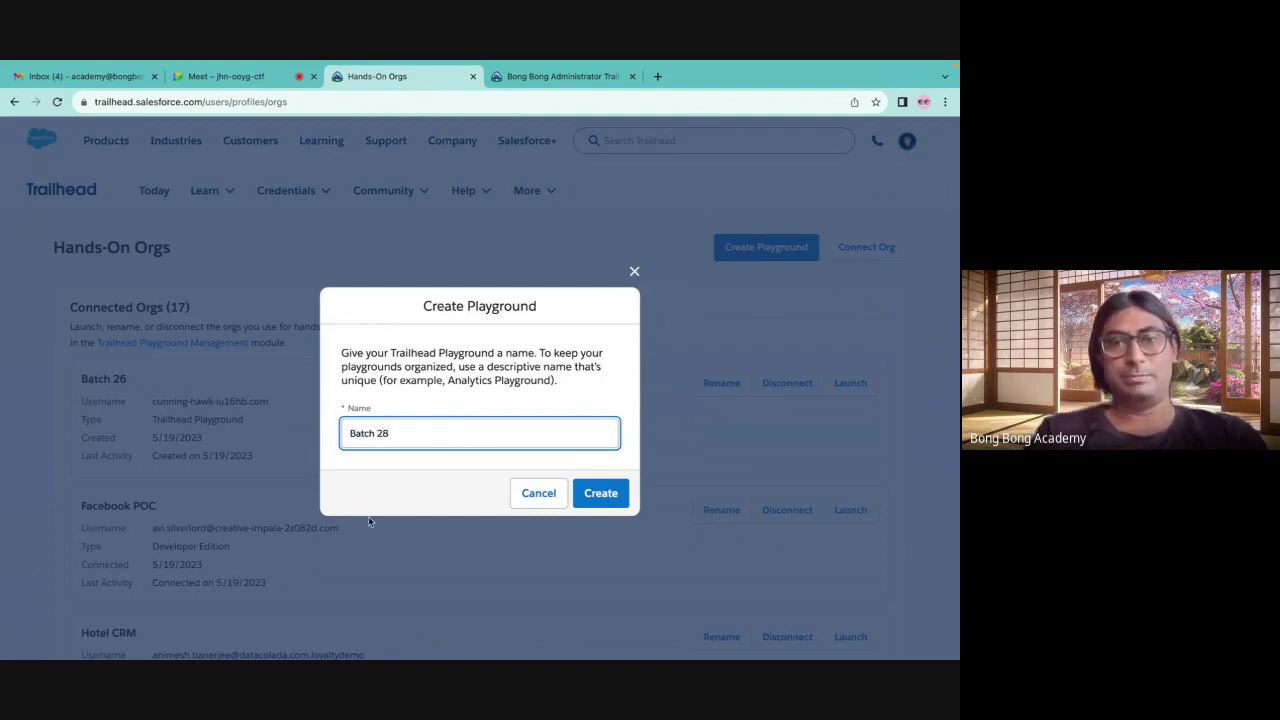
Start creating the Batch 28 playground, cancel disconnecting Batch 26, and launch the Batch 26 org
{"action": "left_click", "coordinate": [600, 493]}
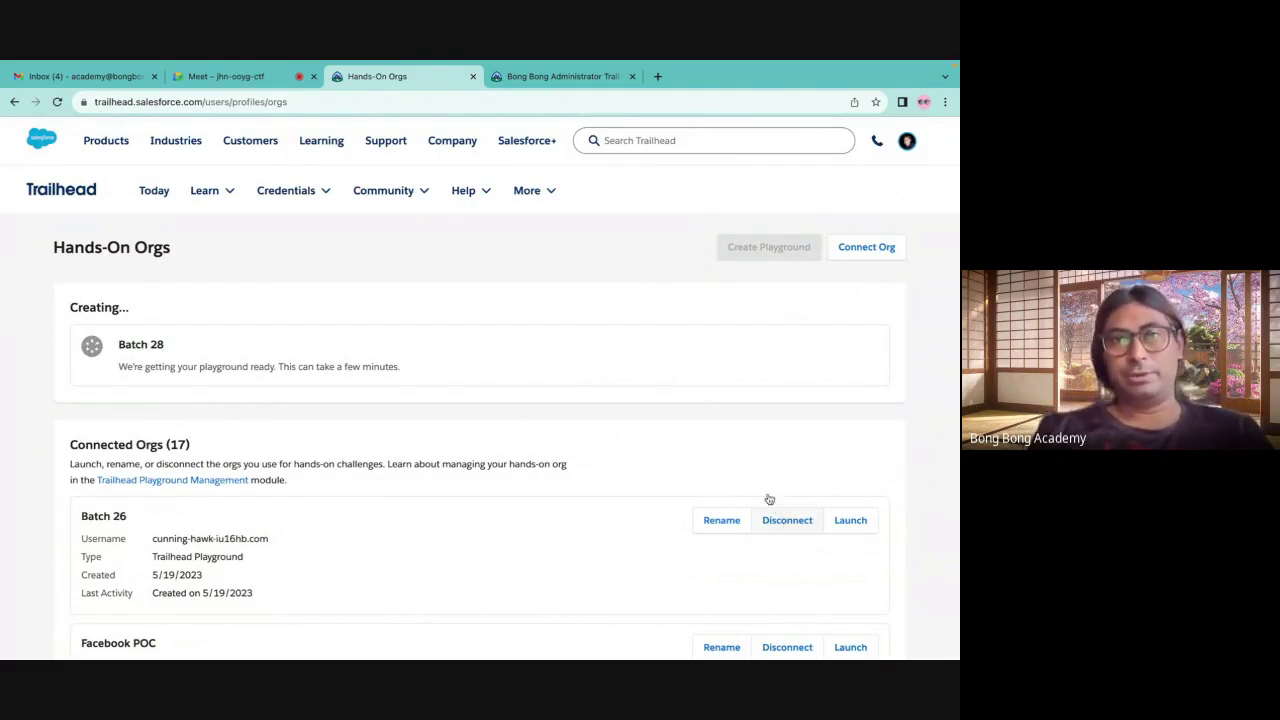
{"action": "left_click", "coordinate": [787, 522]}
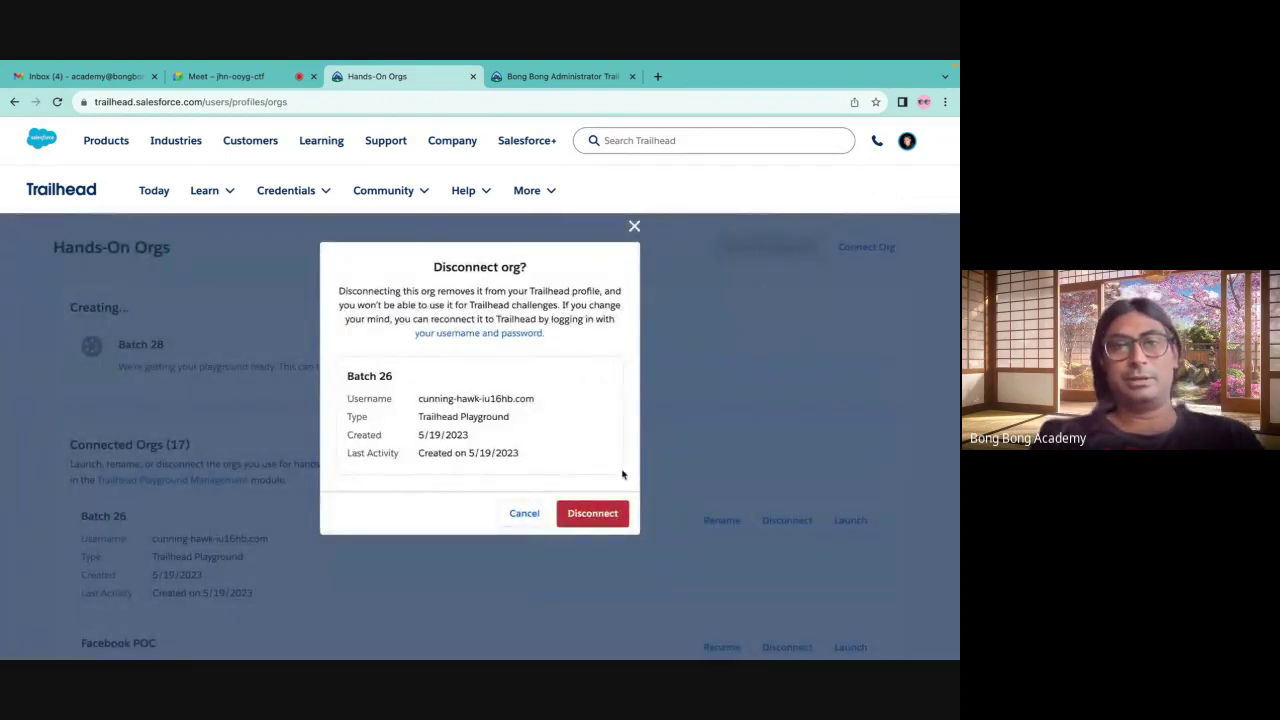
{"action": "left_click", "coordinate": [634, 227]}
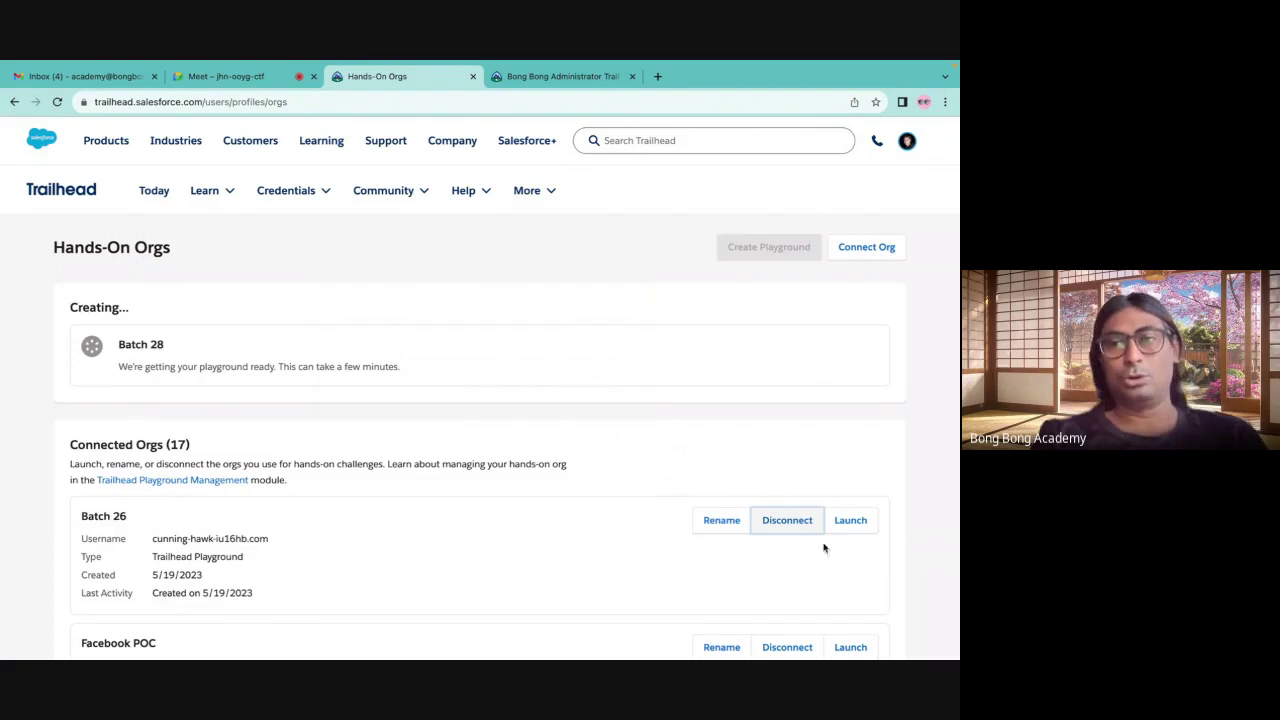
{"action": "left_click", "coordinate": [852, 525]}
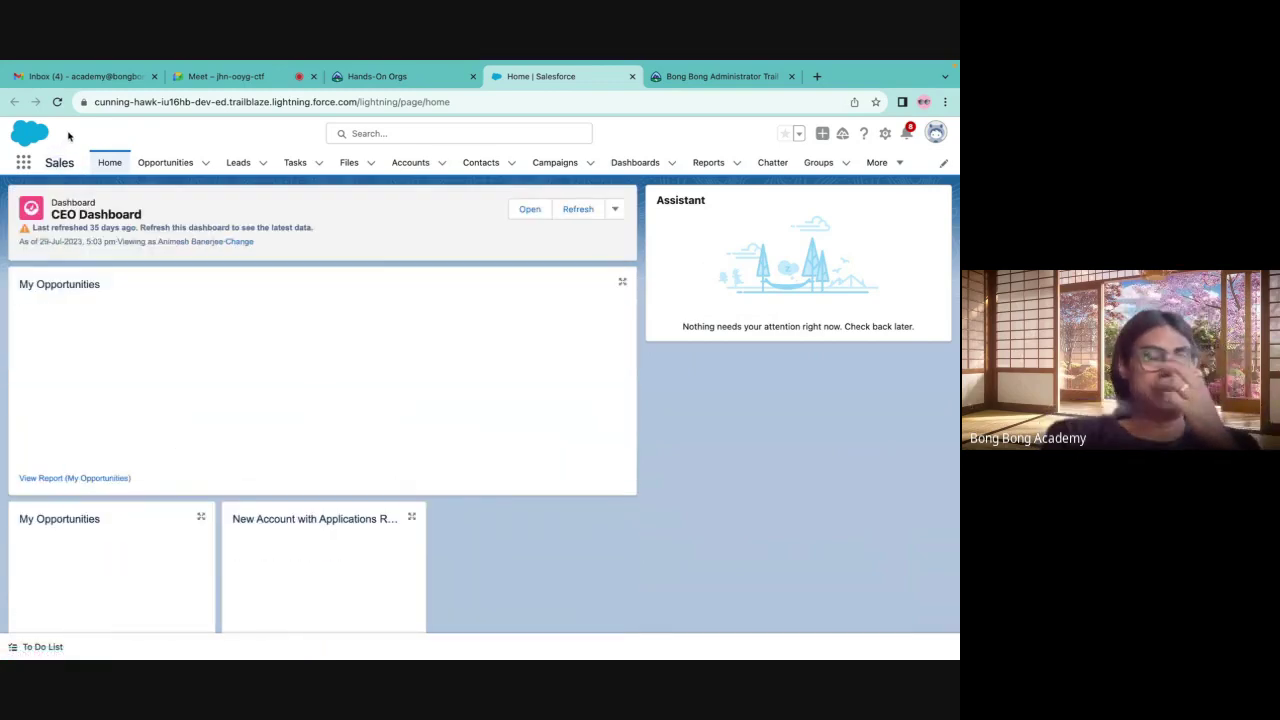
Switch to the Sales app from the App Launcher
{"action": "left_click", "coordinate": [23, 163]}
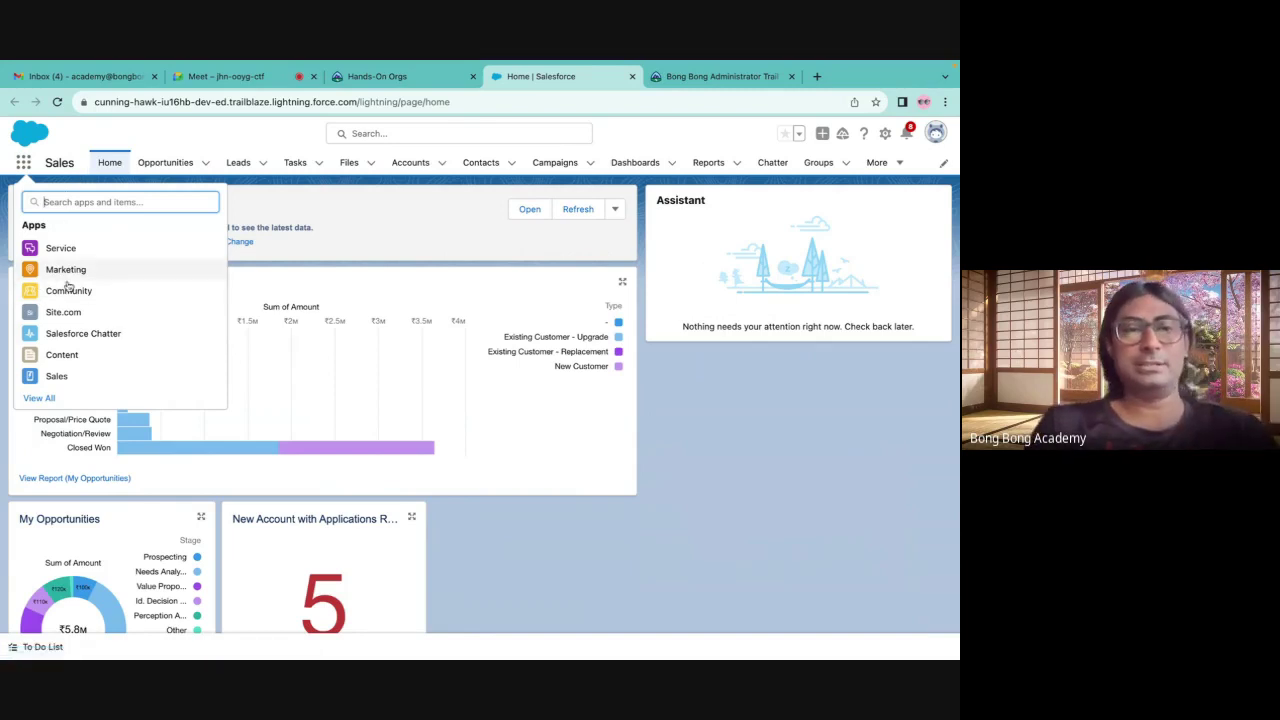
{"action": "left_click", "coordinate": [52, 378]}
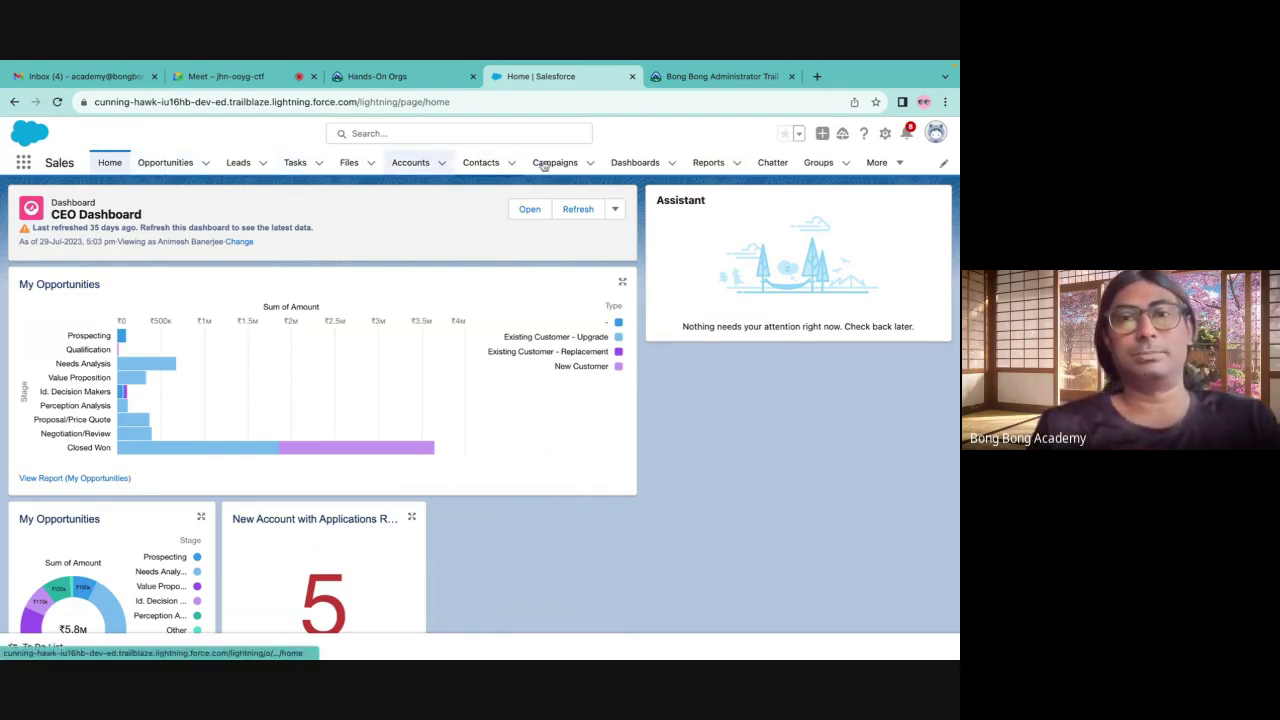
{"action": "left_click", "coordinate": [168, 163]}
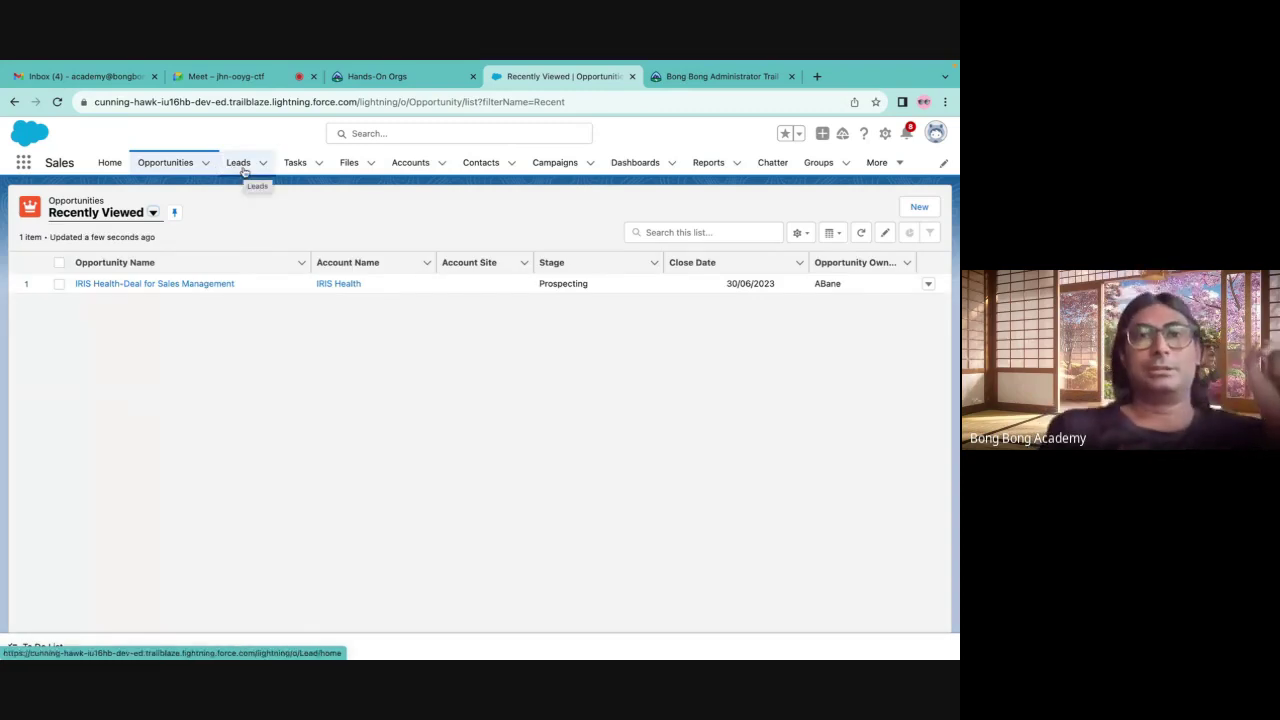
Show the All Accounts list view on the Accounts tab and browse it
{"action": "left_click", "coordinate": [409, 164]}
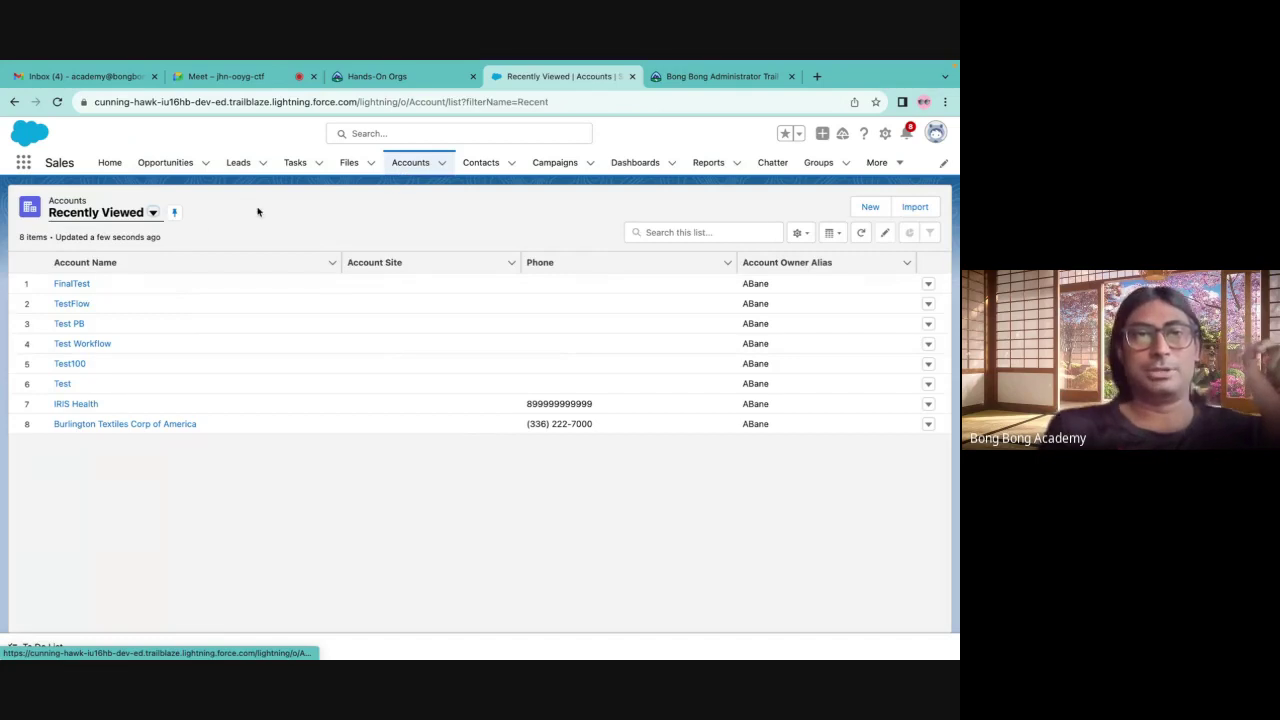
{"action": "left_click", "coordinate": [153, 213]}
{"action": "left_click", "coordinate": [123, 257]}
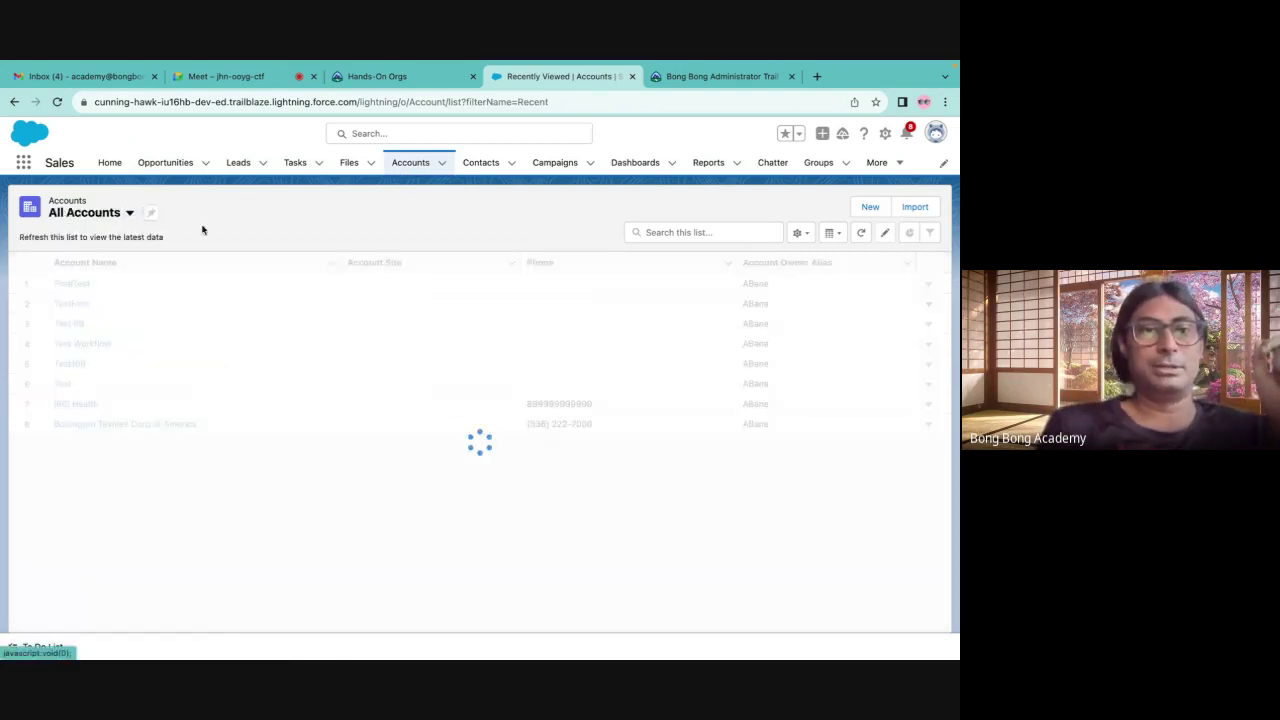
{"action": "scroll", "coordinate": [244, 373], "scroll_direction": "down", "scroll_amount": 4}
{"action": "scroll", "coordinate": [244, 373], "scroll_direction": "down", "scroll_amount": 10}
{"action": "scroll", "coordinate": [246, 374], "scroll_direction": "up", "scroll_amount": 15}
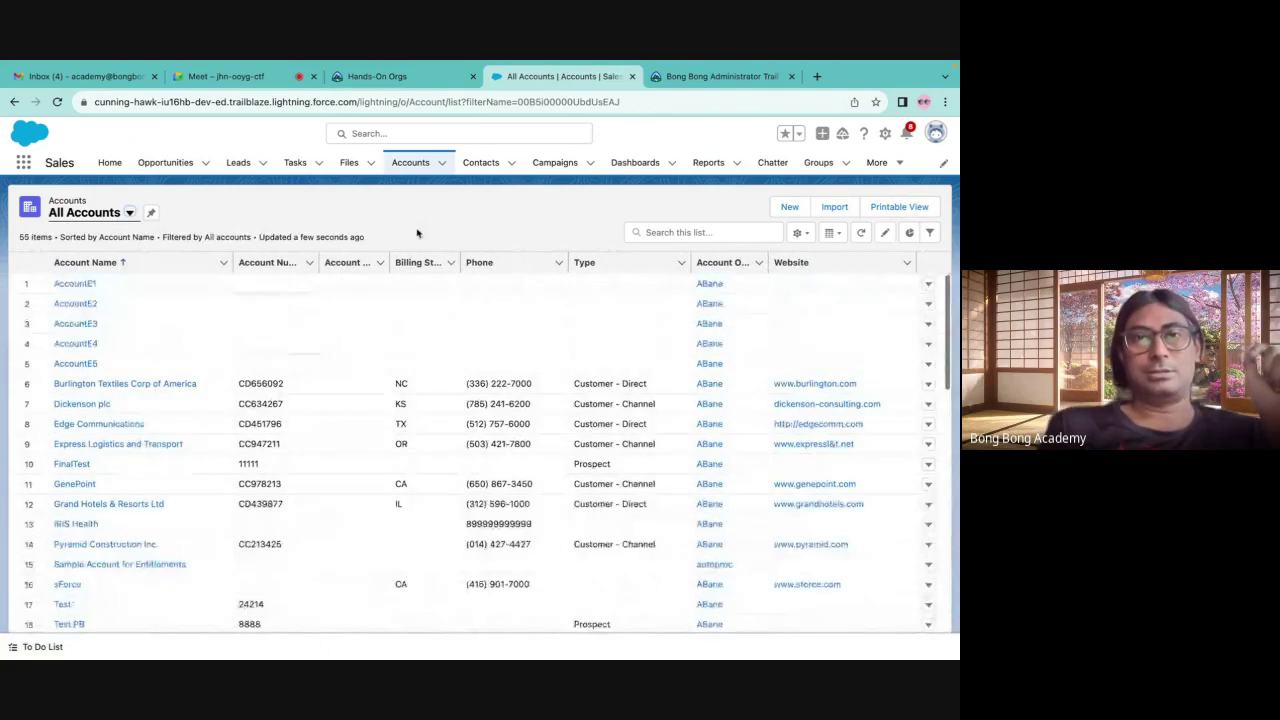
Show the All Contacts list, then the All Opportunities list with 32 records
{"action": "left_click", "coordinate": [480, 165]}
{"action": "left_click", "coordinate": [133, 214]}
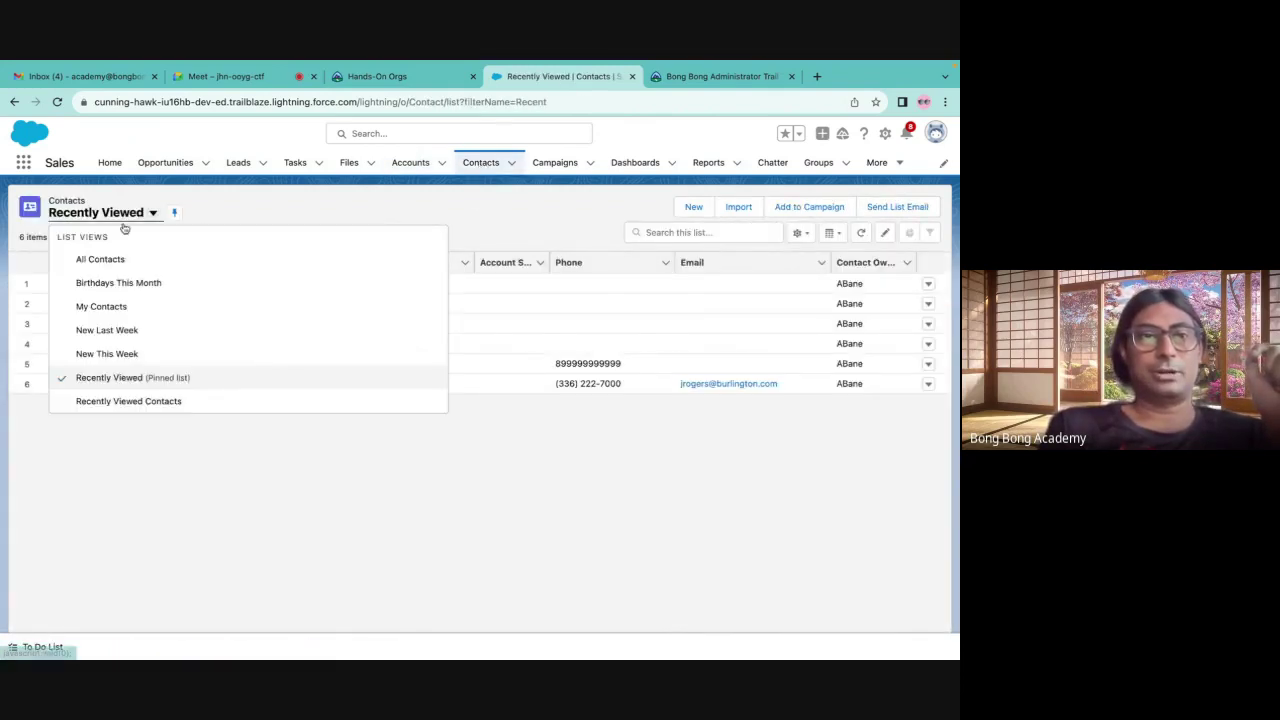
{"action": "left_click", "coordinate": [88, 259]}
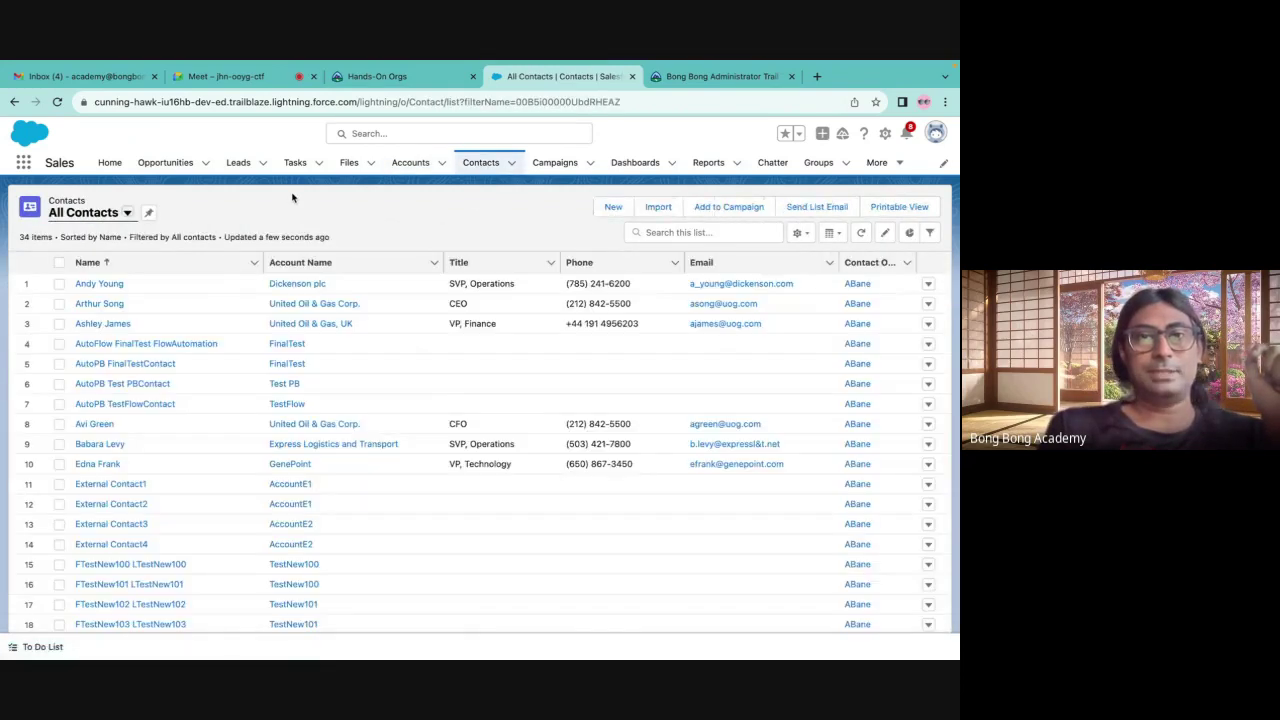
{"action": "left_click", "coordinate": [168, 163]}
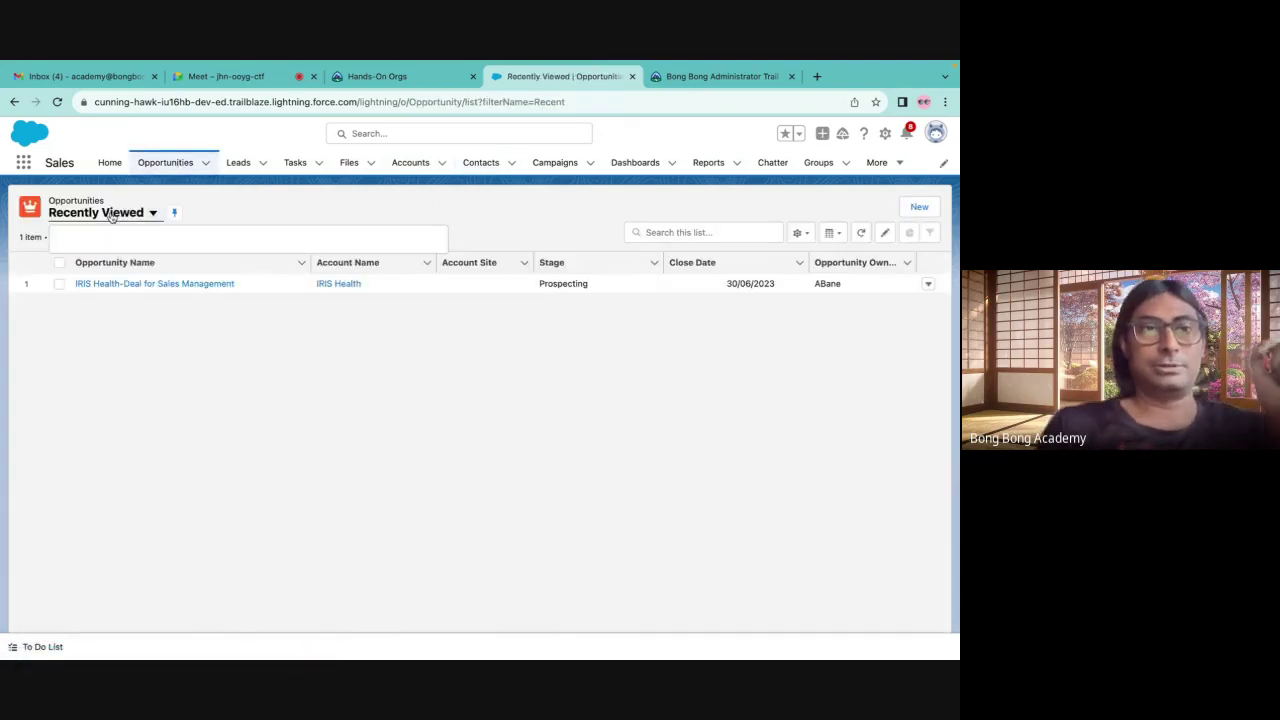
{"action": "left_click", "coordinate": [111, 215]}
{"action": "left_click", "coordinate": [95, 341]}
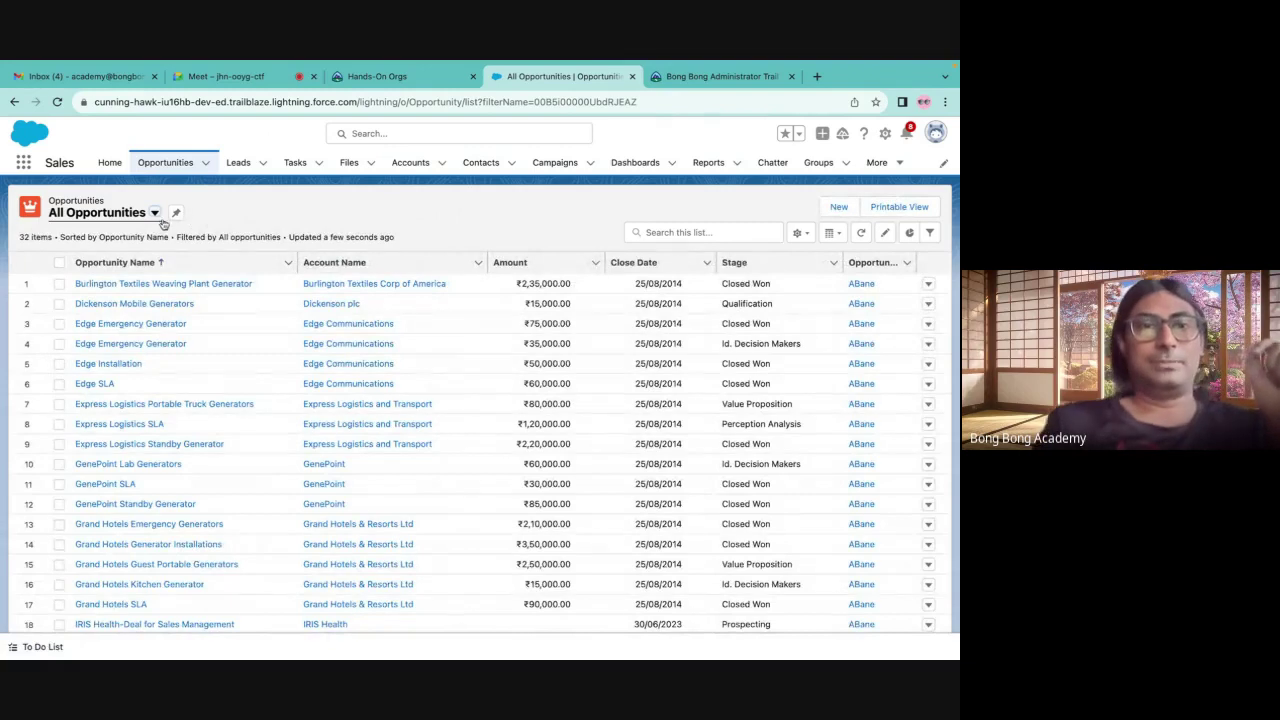
Pin All Opportunities as the default Opportunities list view
{"action": "left_click", "coordinate": [85, 217]}
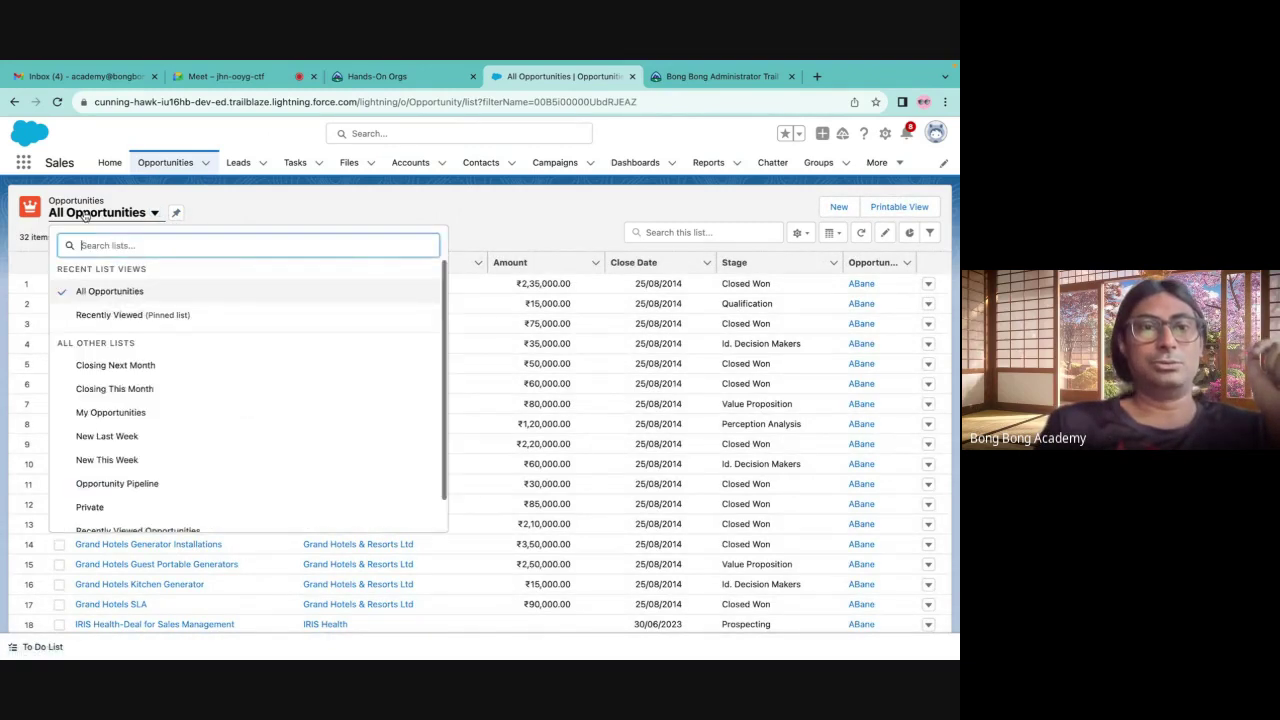
{"action": "left_click", "coordinate": [193, 211]}
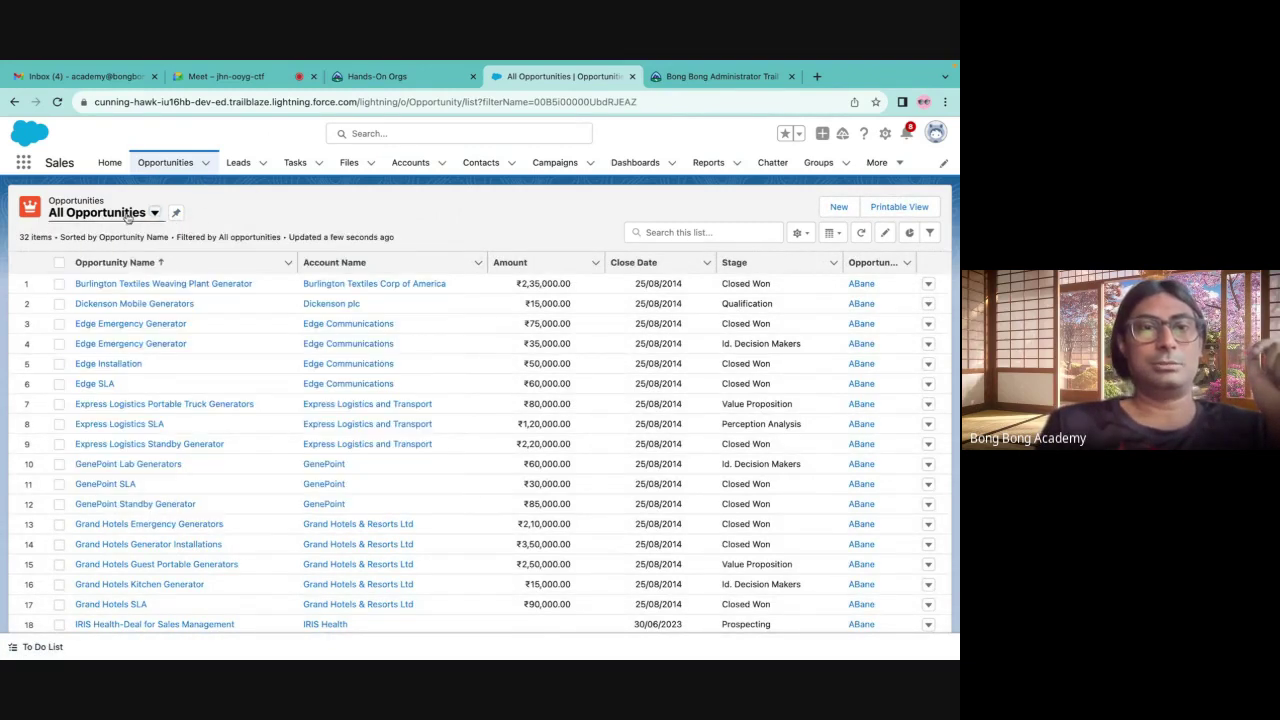
{"action": "left_click", "coordinate": [175, 215]}
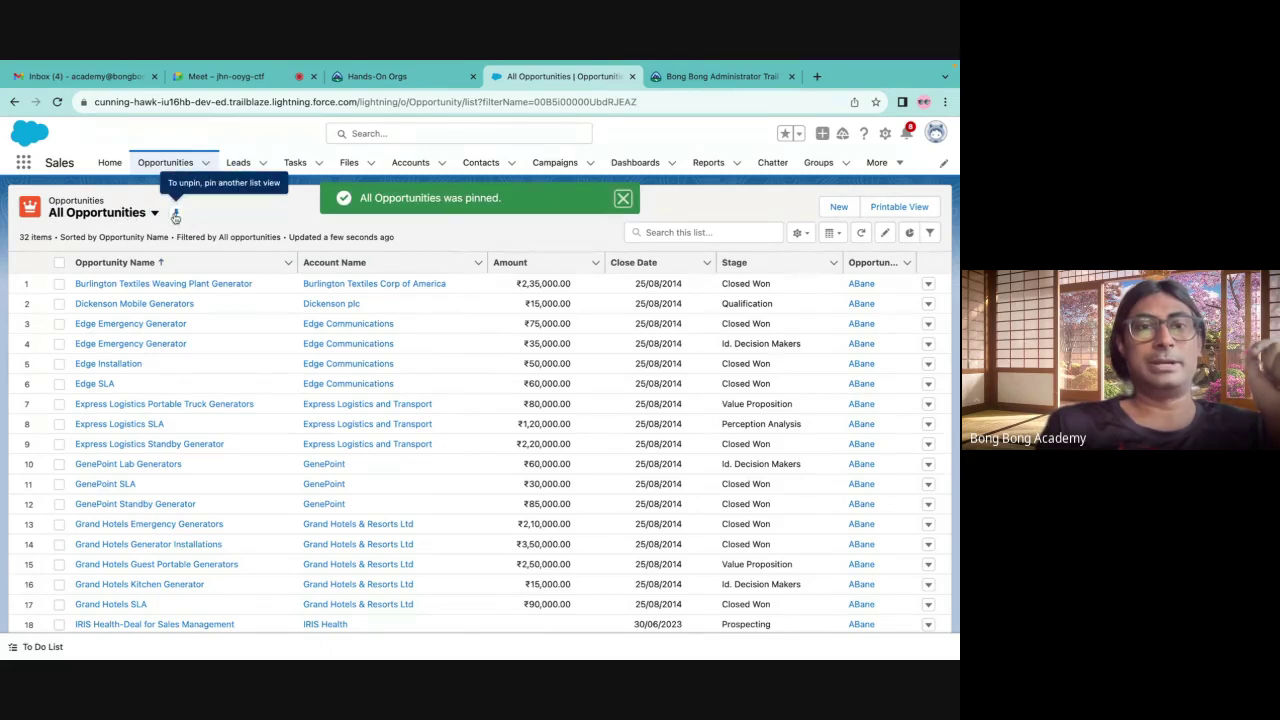
Select All Accounts and pin it as the default Accounts list view
{"action": "left_click", "coordinate": [410, 162]}
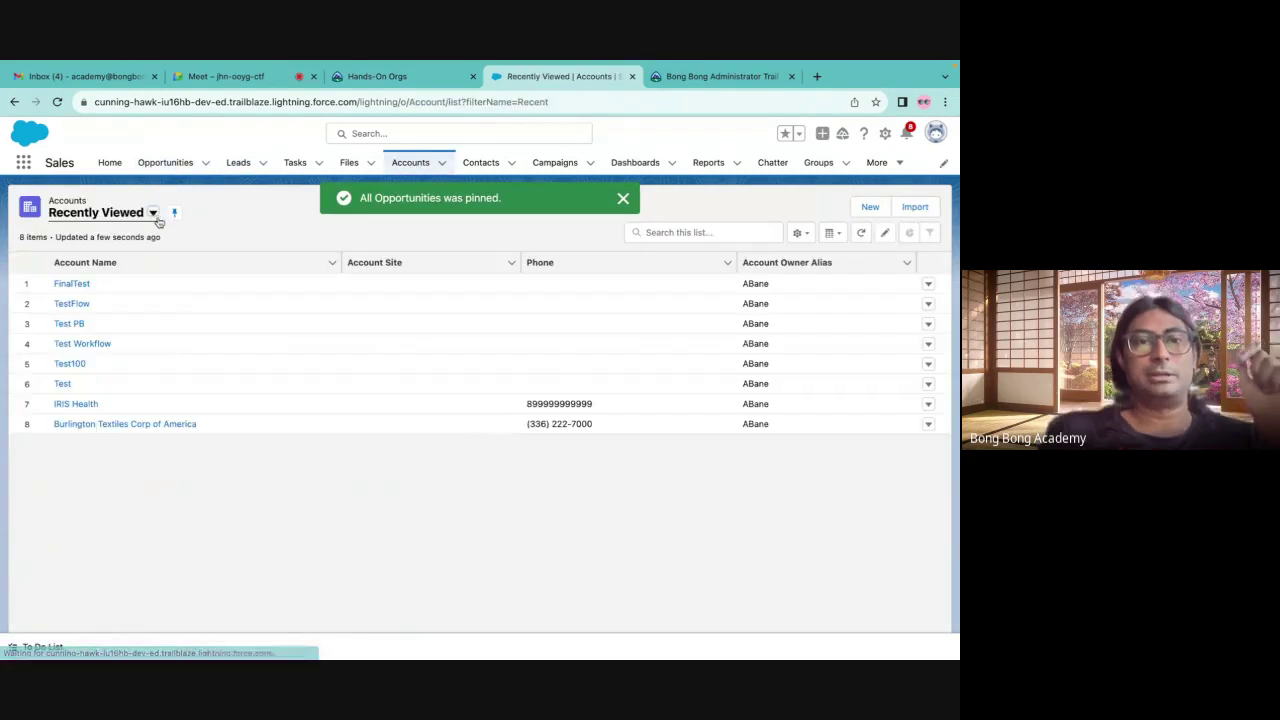
{"action": "left_click", "coordinate": [153, 213]}
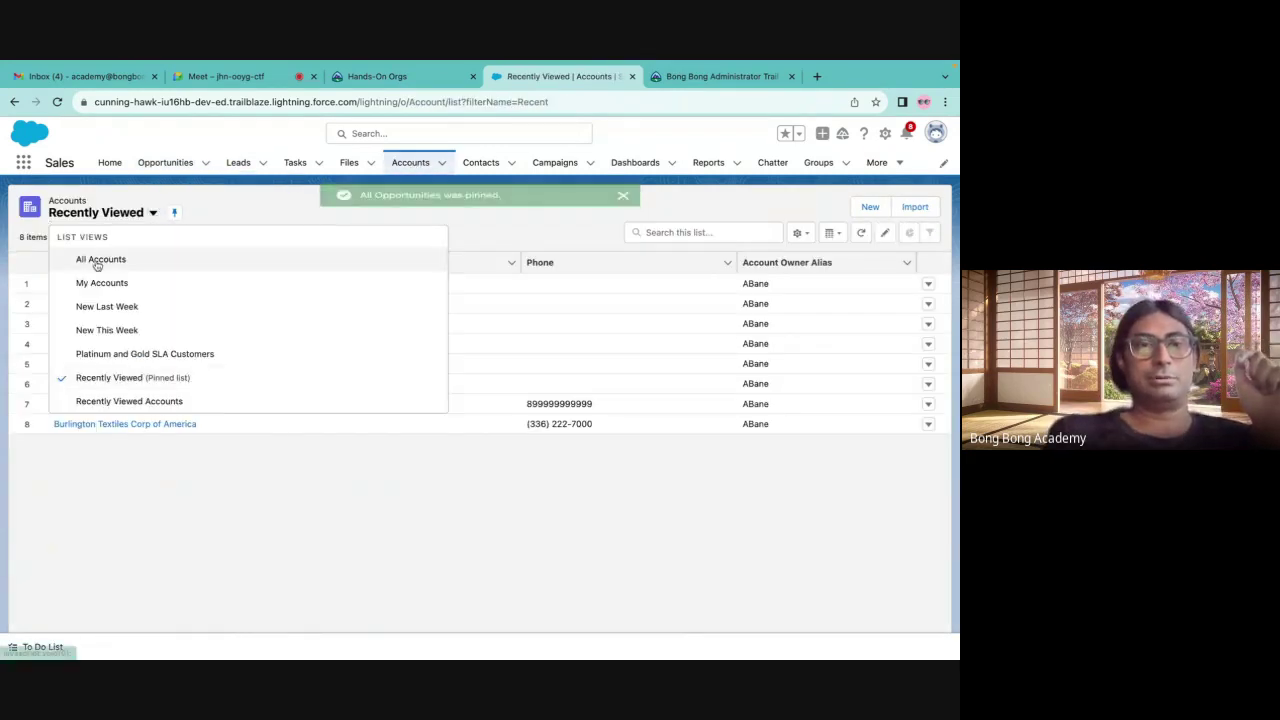
{"action": "left_click", "coordinate": [100, 260]}
{"action": "left_click", "coordinate": [151, 213]}
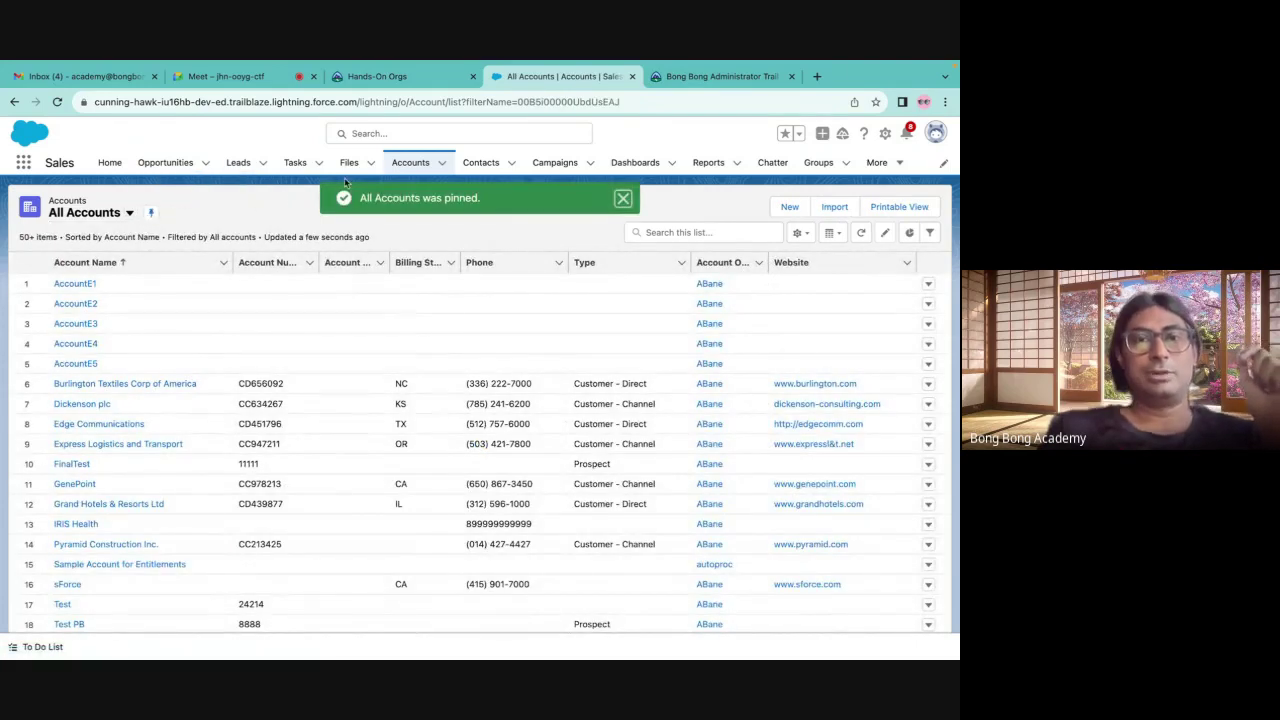
{"action": "left_click", "coordinate": [481, 162]}
{"action": "left_click", "coordinate": [411, 165]}
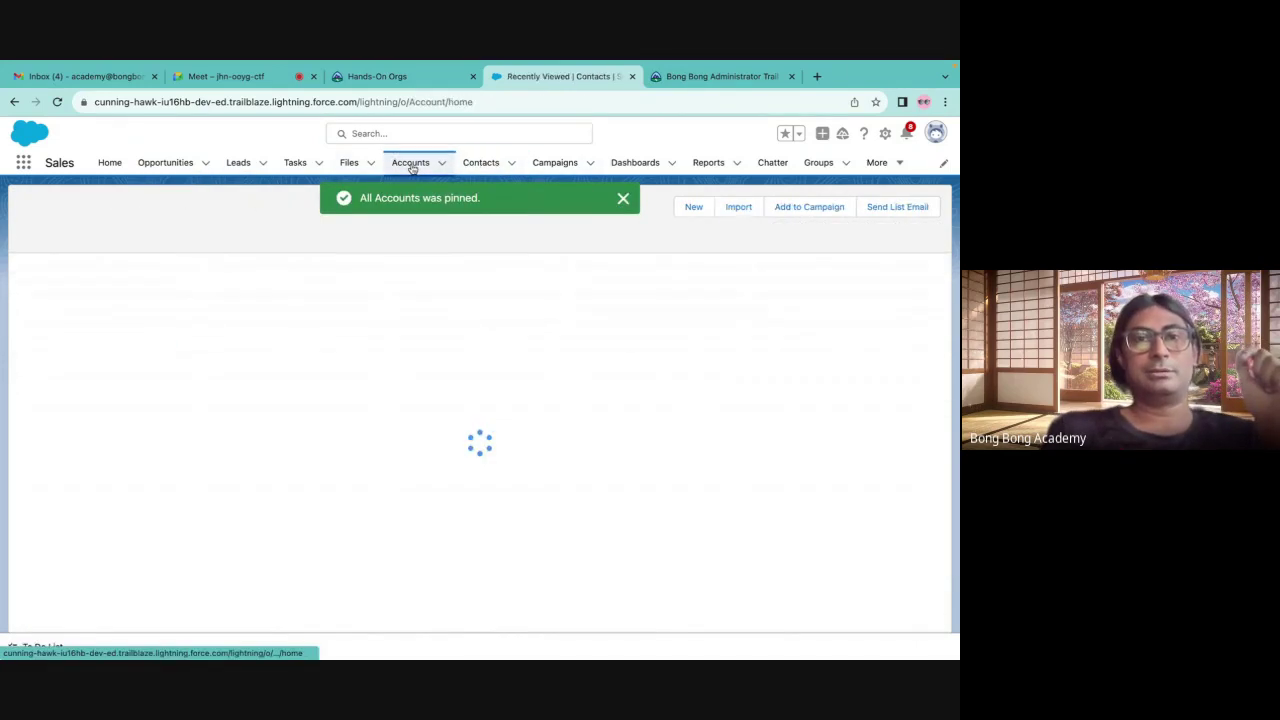
Select All Contacts and pin it as the default Contacts list view
{"action": "left_click", "coordinate": [481, 162]}
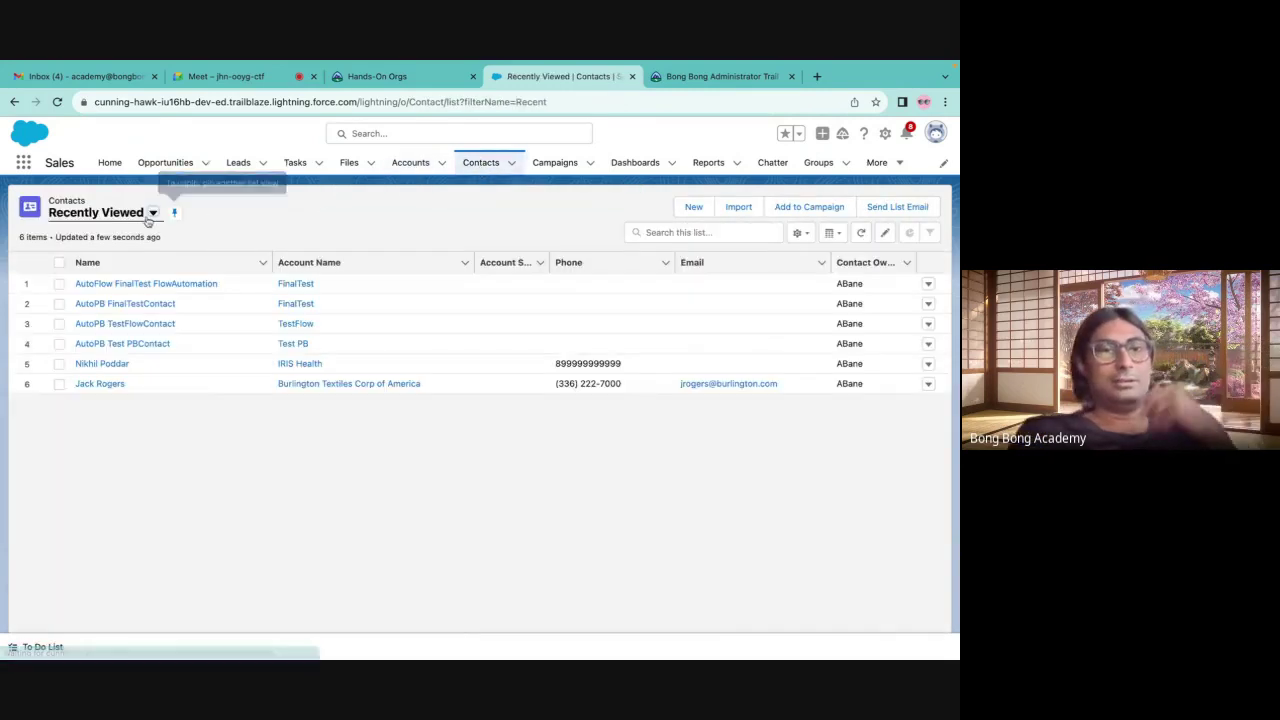
{"action": "left_click", "coordinate": [151, 214]}
{"action": "left_click", "coordinate": [120, 257]}
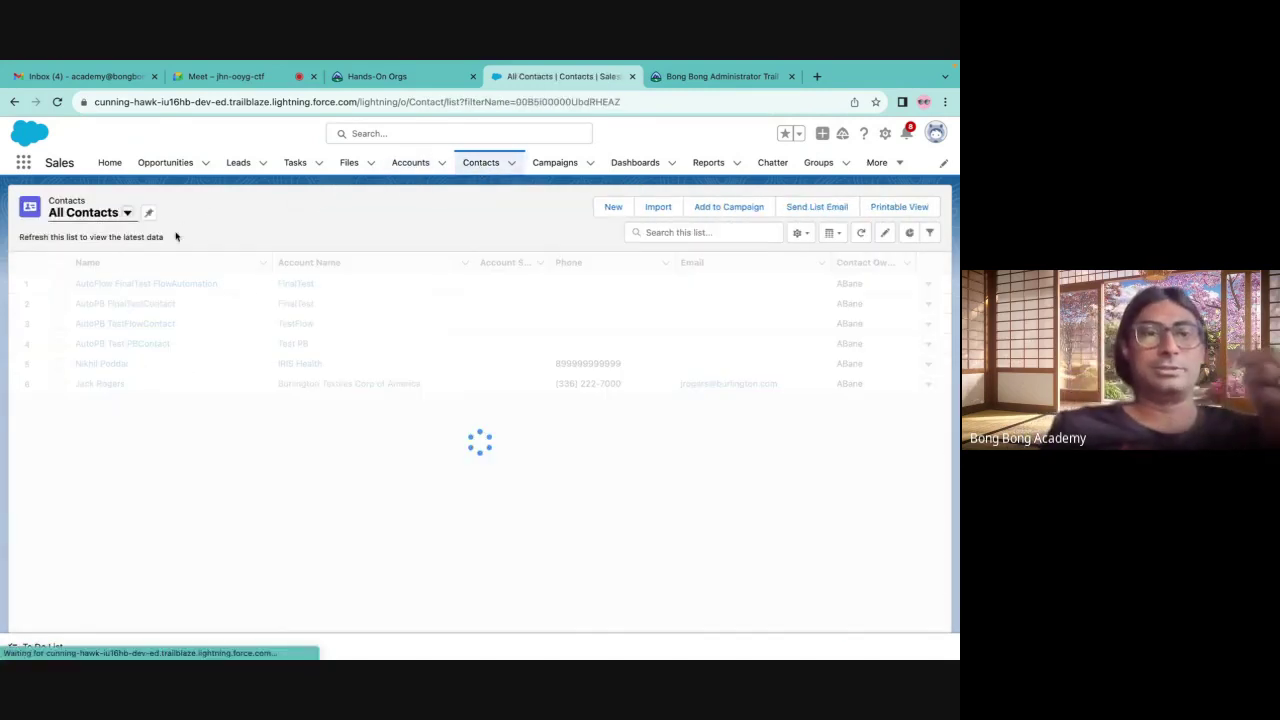
{"action": "left_click", "coordinate": [149, 212]}
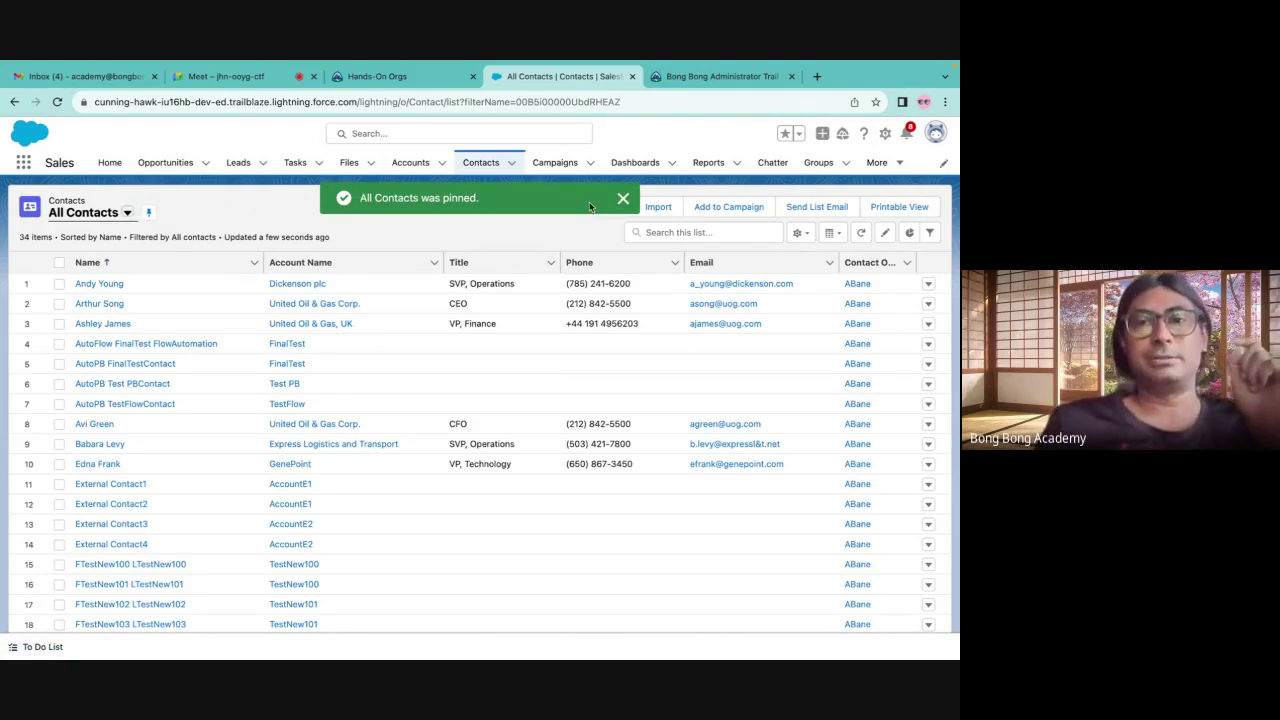
{"action": "left_click", "coordinate": [622, 199]}
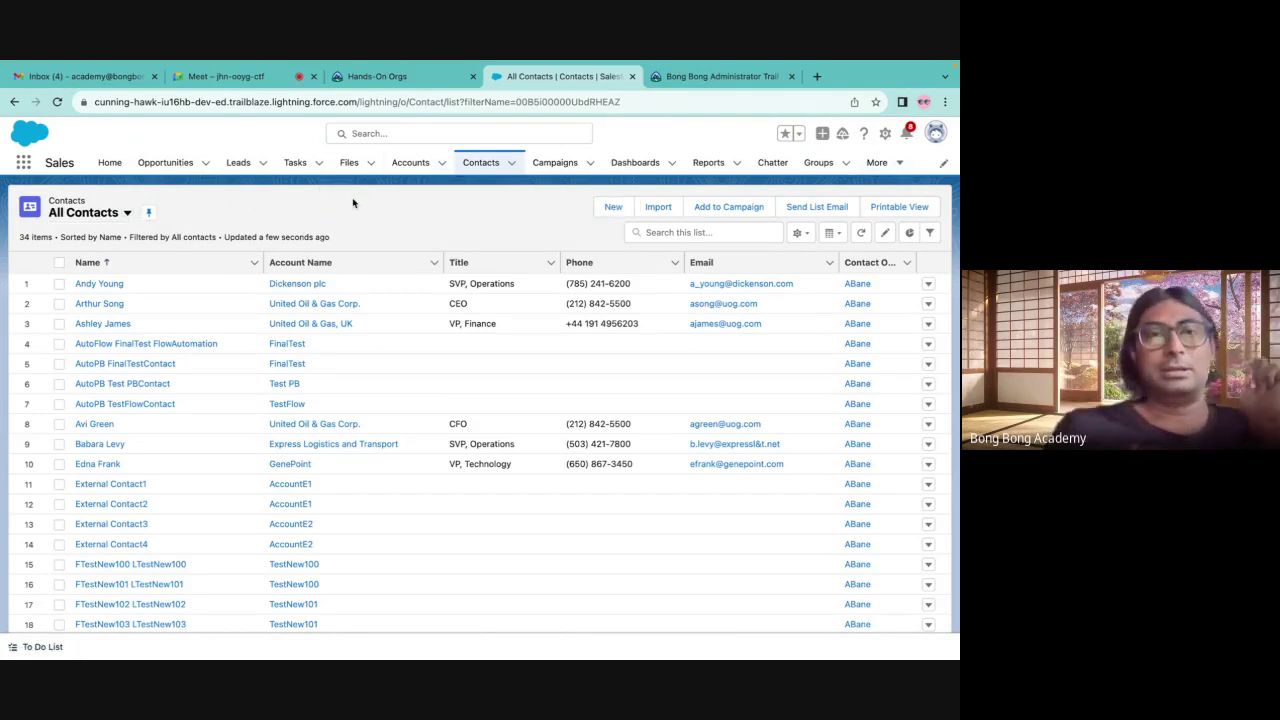
Pin All Open Leads as the default Leads view and start a new lead
{"action": "left_click", "coordinate": [238, 162]}
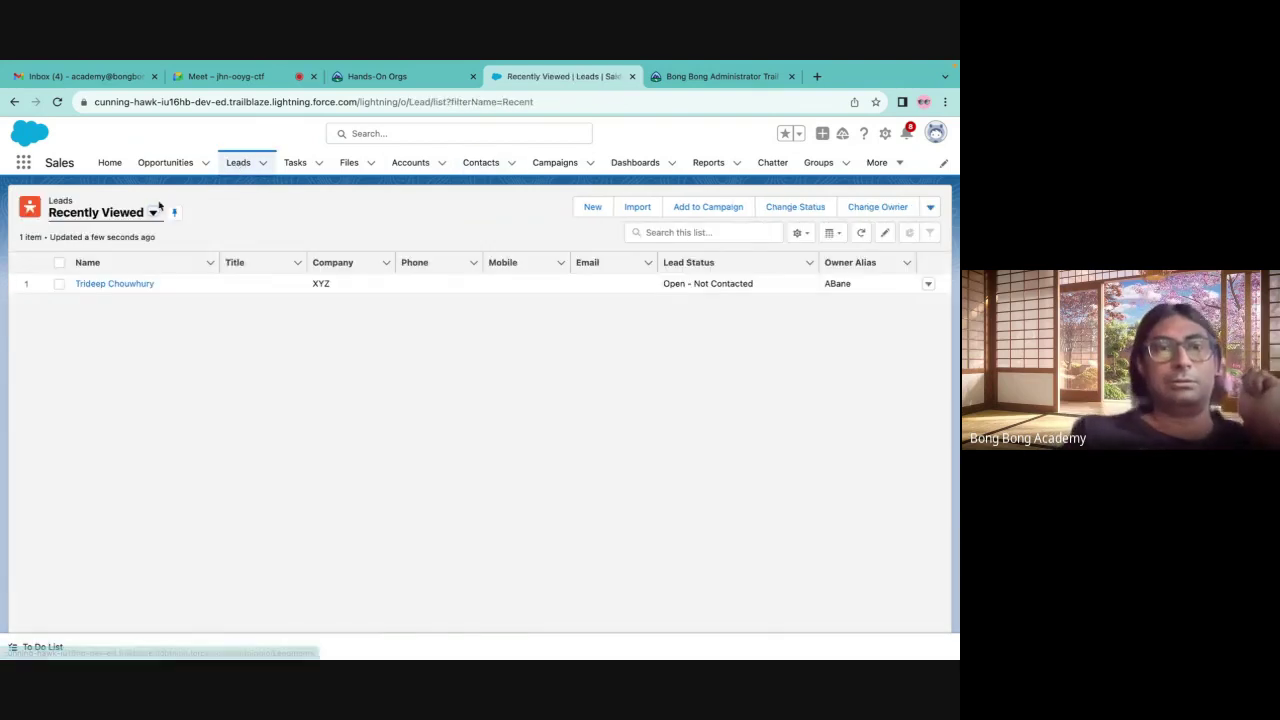
{"action": "left_click", "coordinate": [96, 258]}
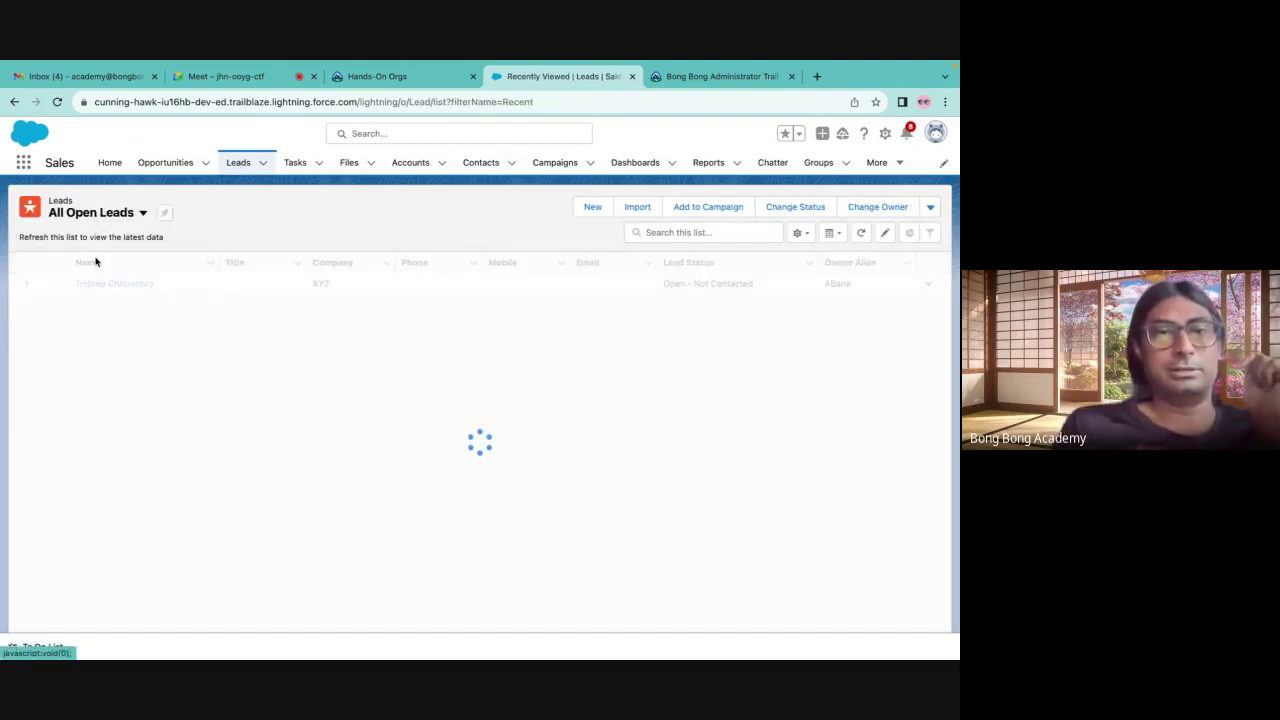
{"action": "left_click", "coordinate": [165, 214]}
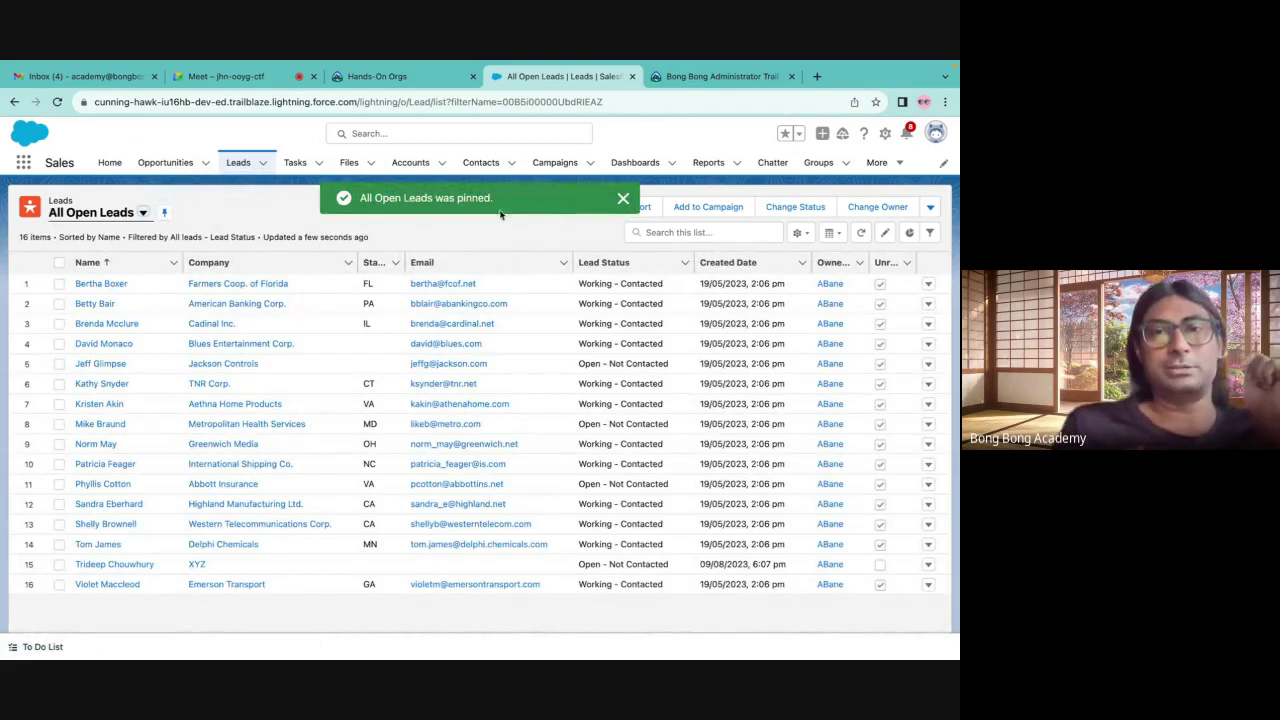
{"action": "left_click", "coordinate": [623, 198]}
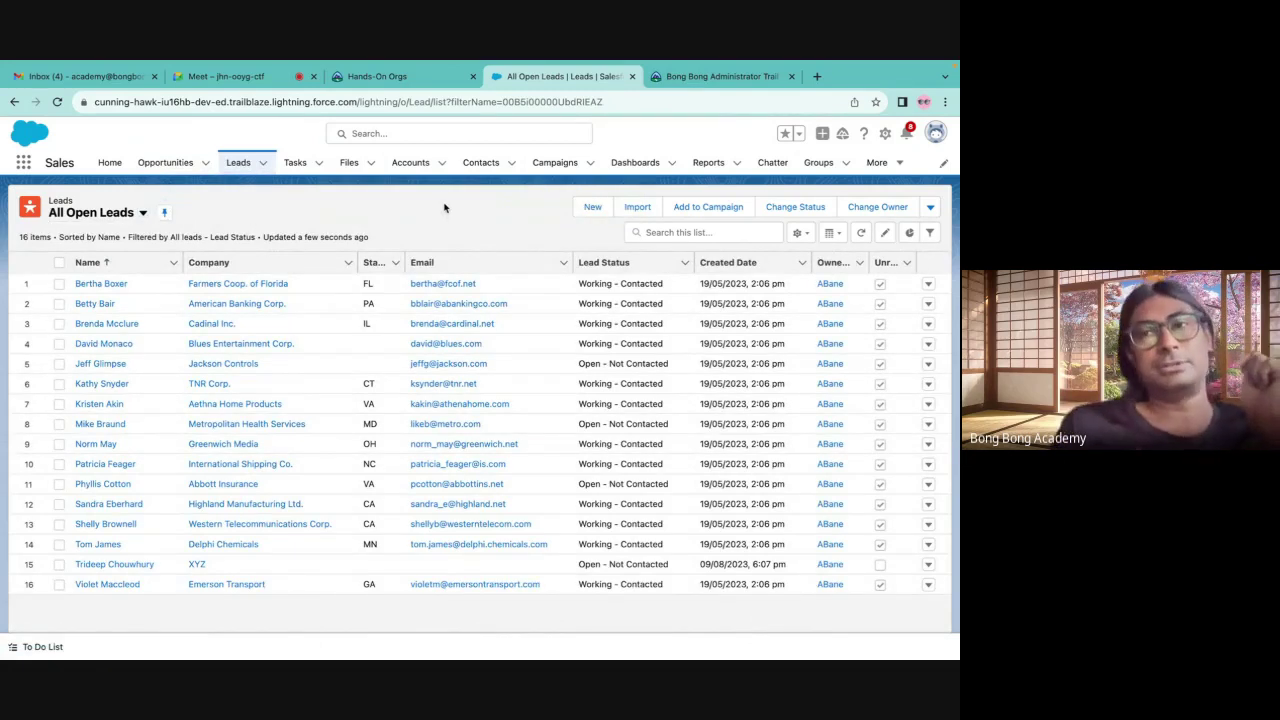
{"action": "left_click", "coordinate": [593, 207]}
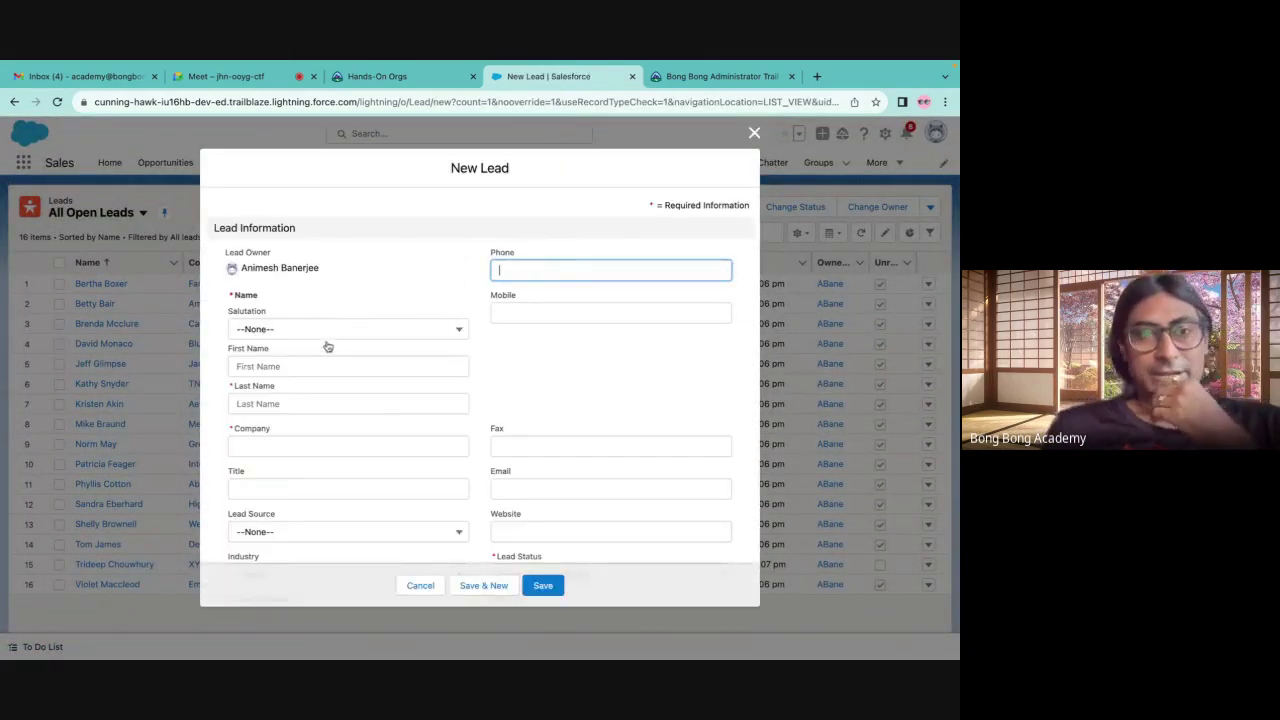
Enter the lead's first name, last name, and company TCS
{"action": "left_click", "coordinate": [304, 369]}
{"action": "type", "text": "Shiva"}
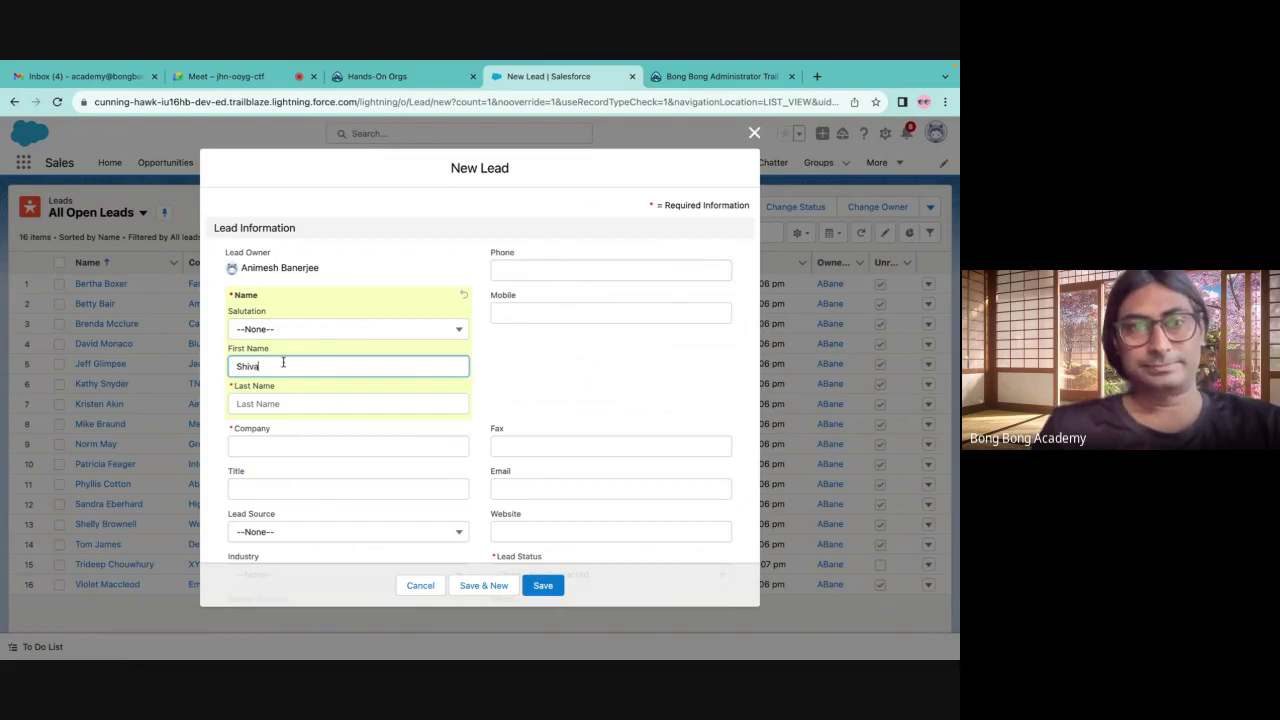
{"action": "left_click", "coordinate": [266, 406]}
{"action": "type", "text": "Shiva"}
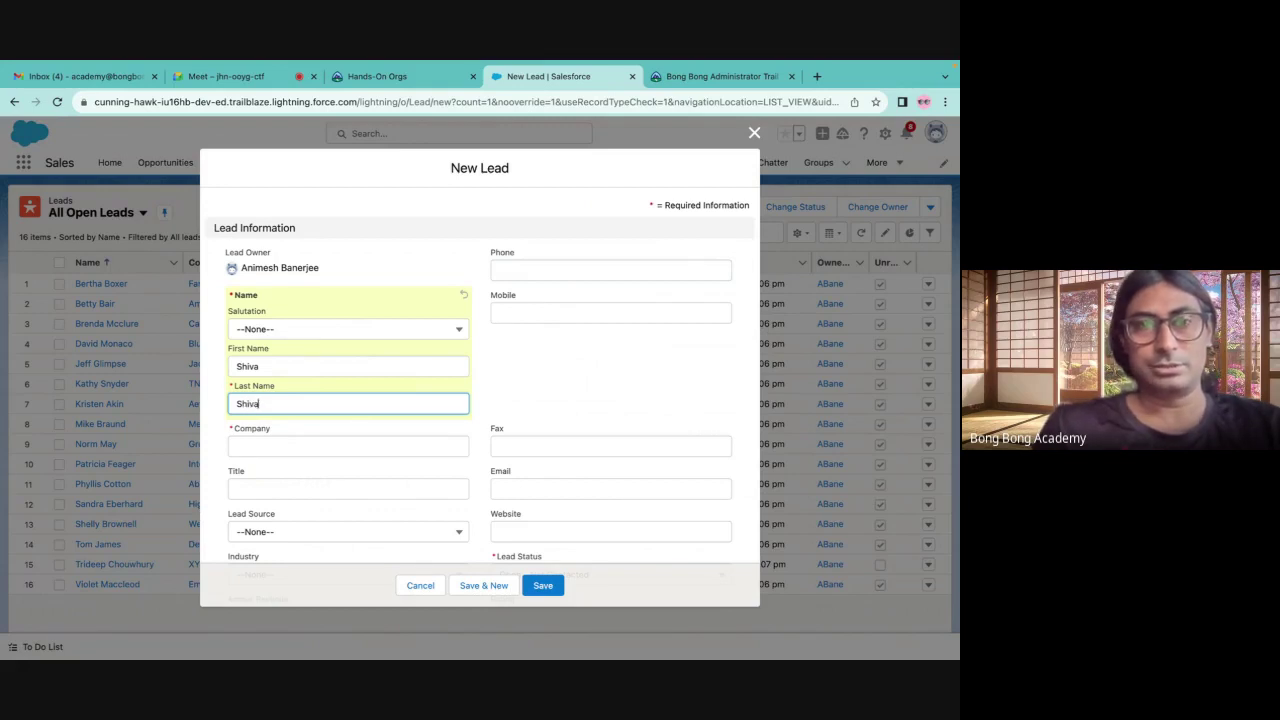
{"action": "left_click", "coordinate": [258, 450]}
{"action": "type", "text": "TCS"}
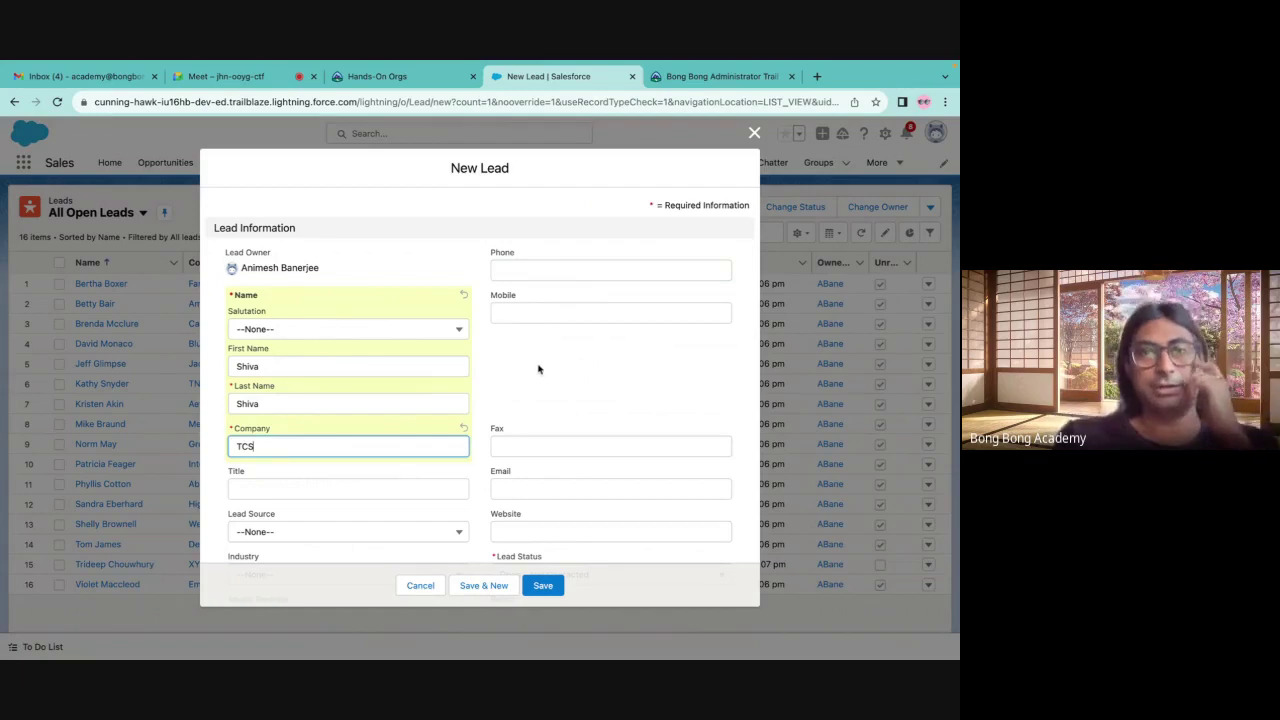
{"action": "left_click", "coordinate": [537, 375]}
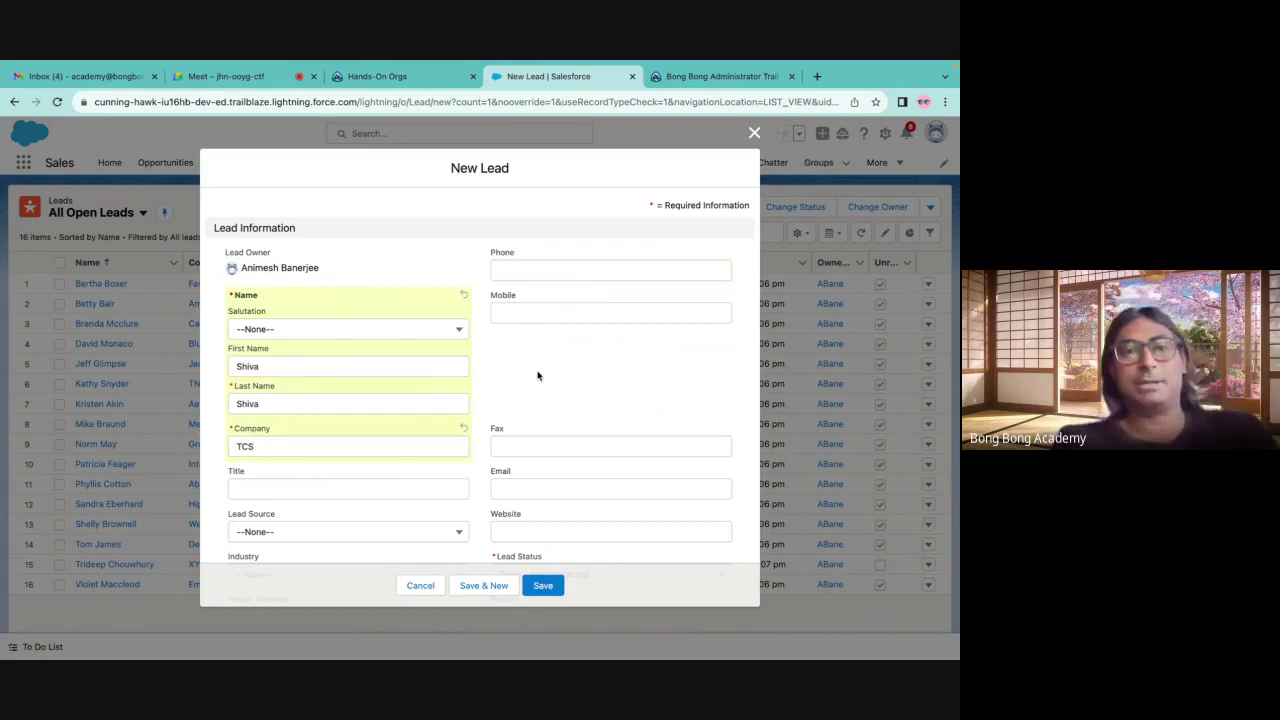
Keep Lead Status at Open - Not Contacted and save the new lead
{"action": "scroll", "coordinate": [537, 421], "scroll_direction": "down", "scroll_amount": 1}
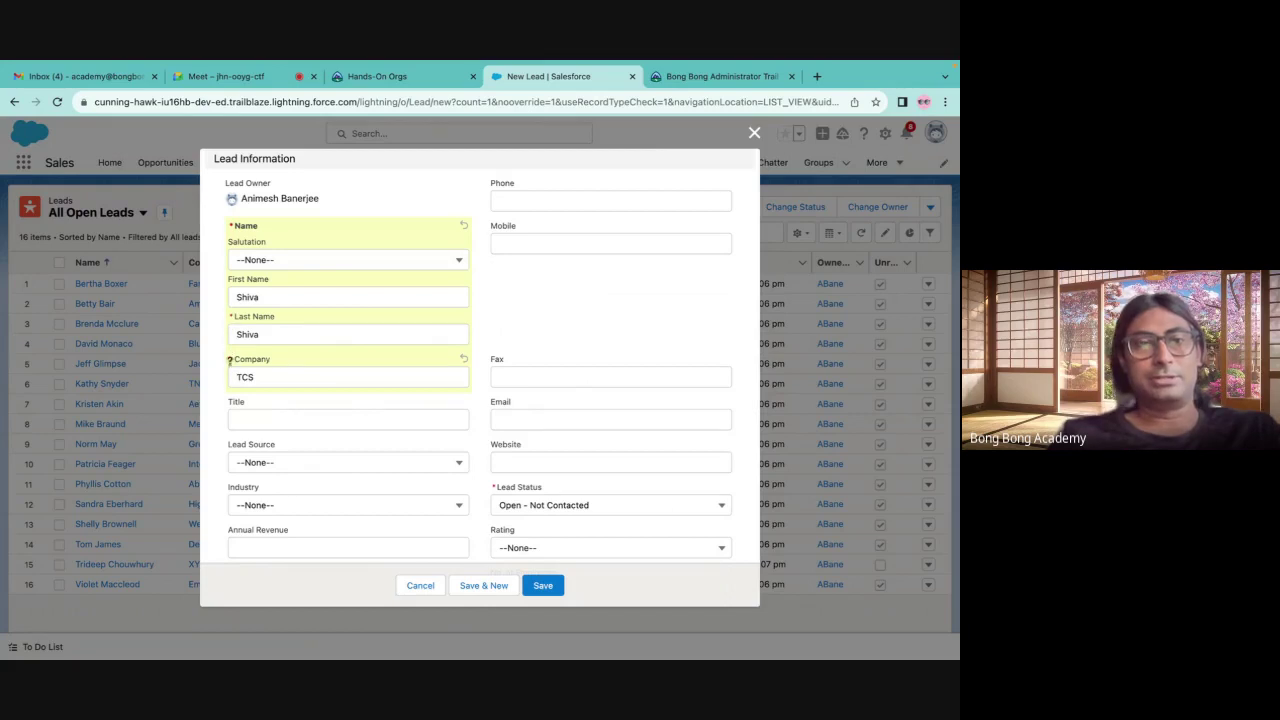
{"action": "scroll", "coordinate": [364, 336], "scroll_direction": "up", "scroll_amount": 2}
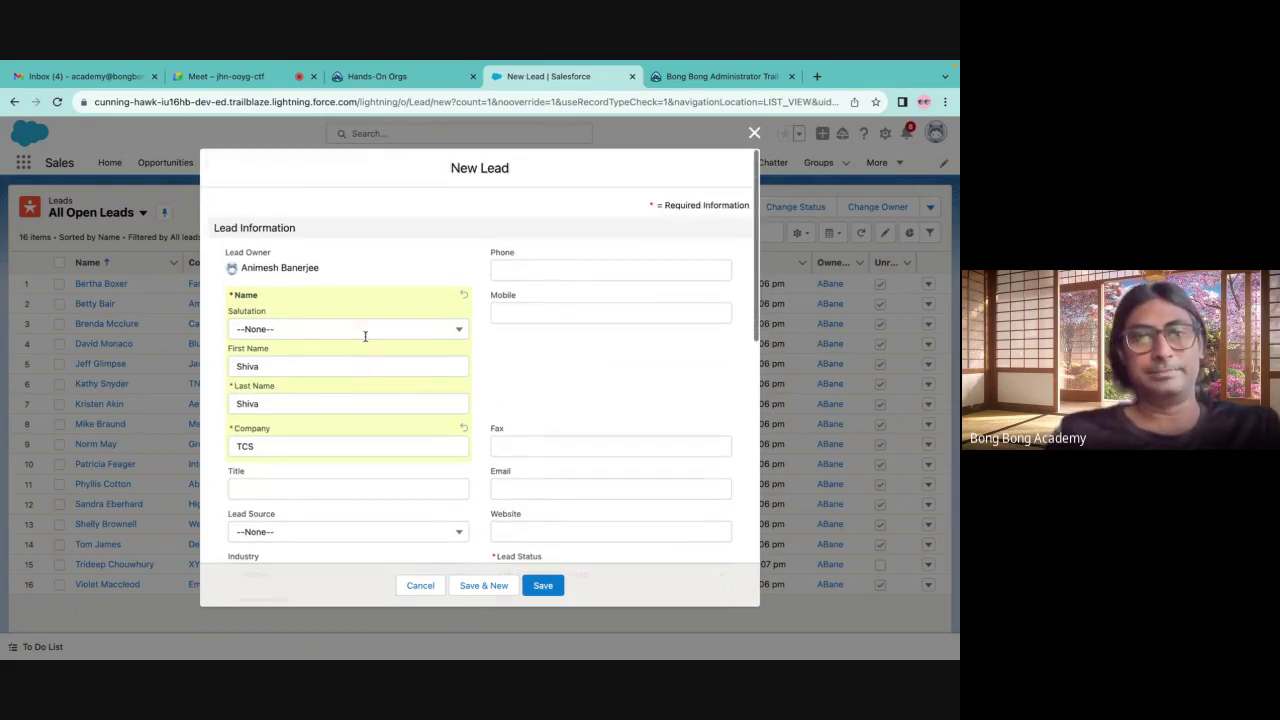
{"action": "scroll", "coordinate": [366, 342], "scroll_direction": "down", "scroll_amount": 10}
{"action": "scroll", "coordinate": [366, 342], "scroll_direction": "up", "scroll_amount": 10}
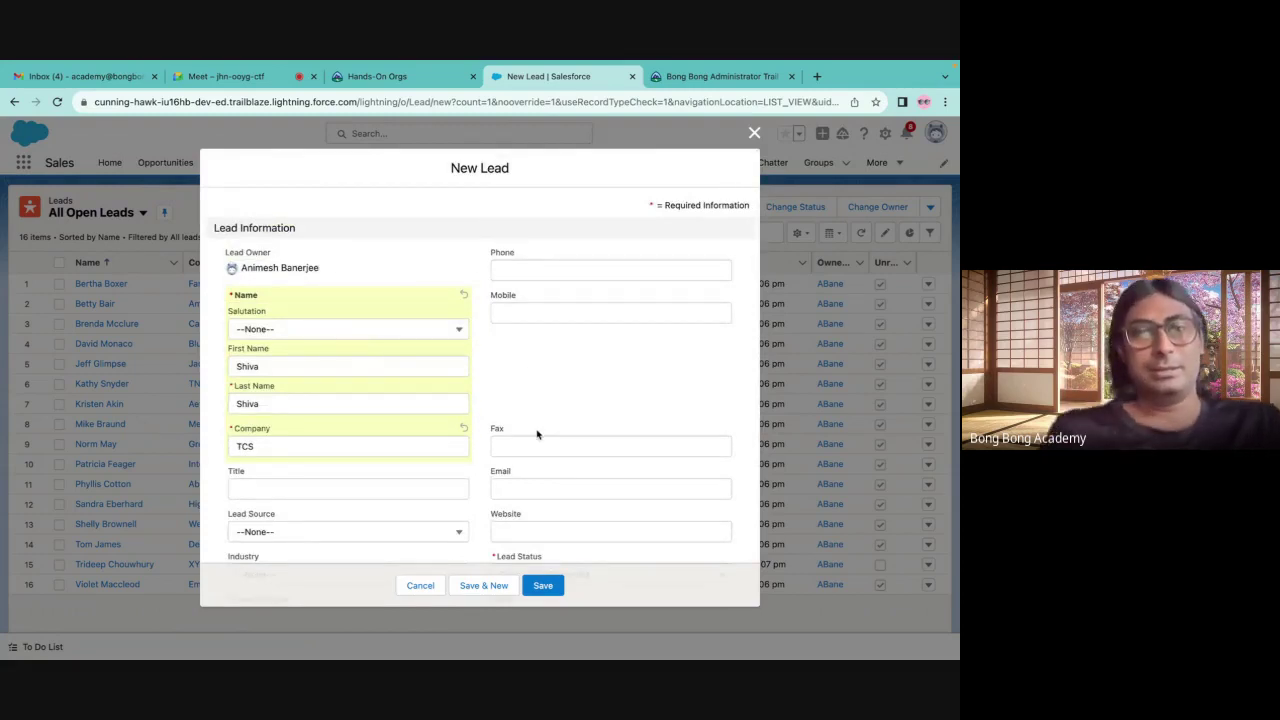
{"action": "scroll", "coordinate": [541, 558], "scroll_direction": "down", "scroll_amount": 2}
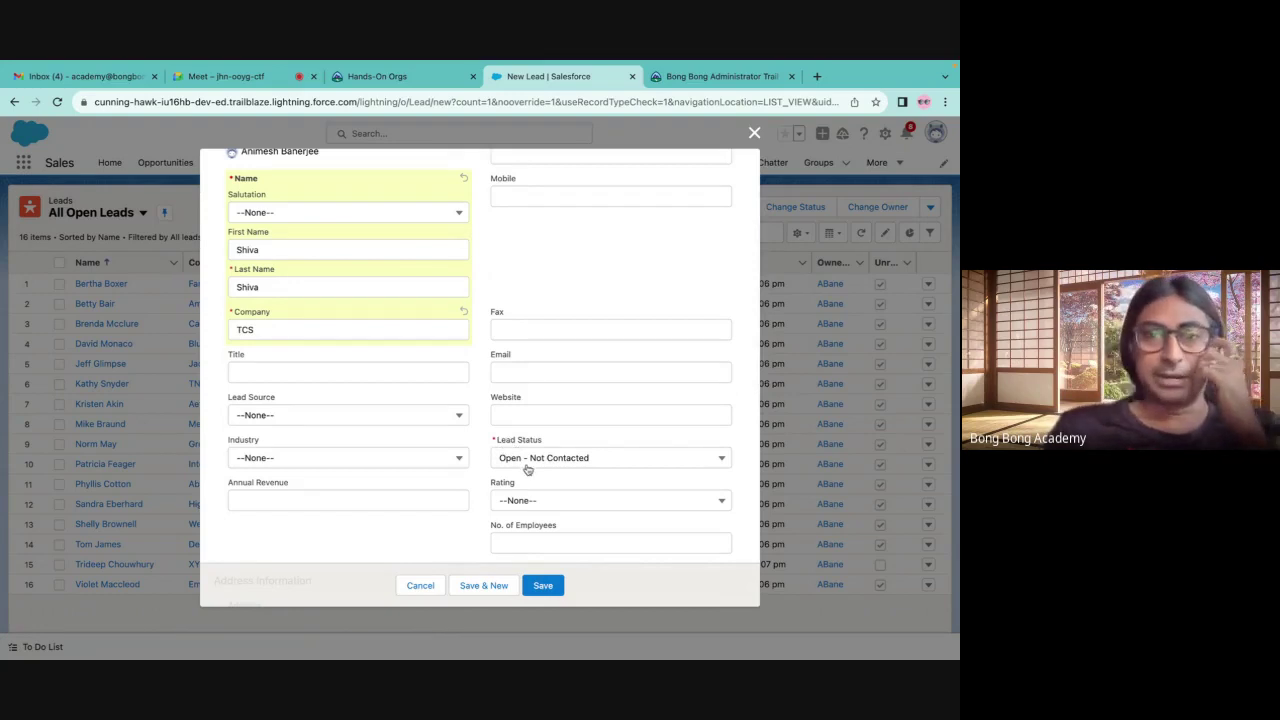
{"action": "left_click", "coordinate": [520, 462]}
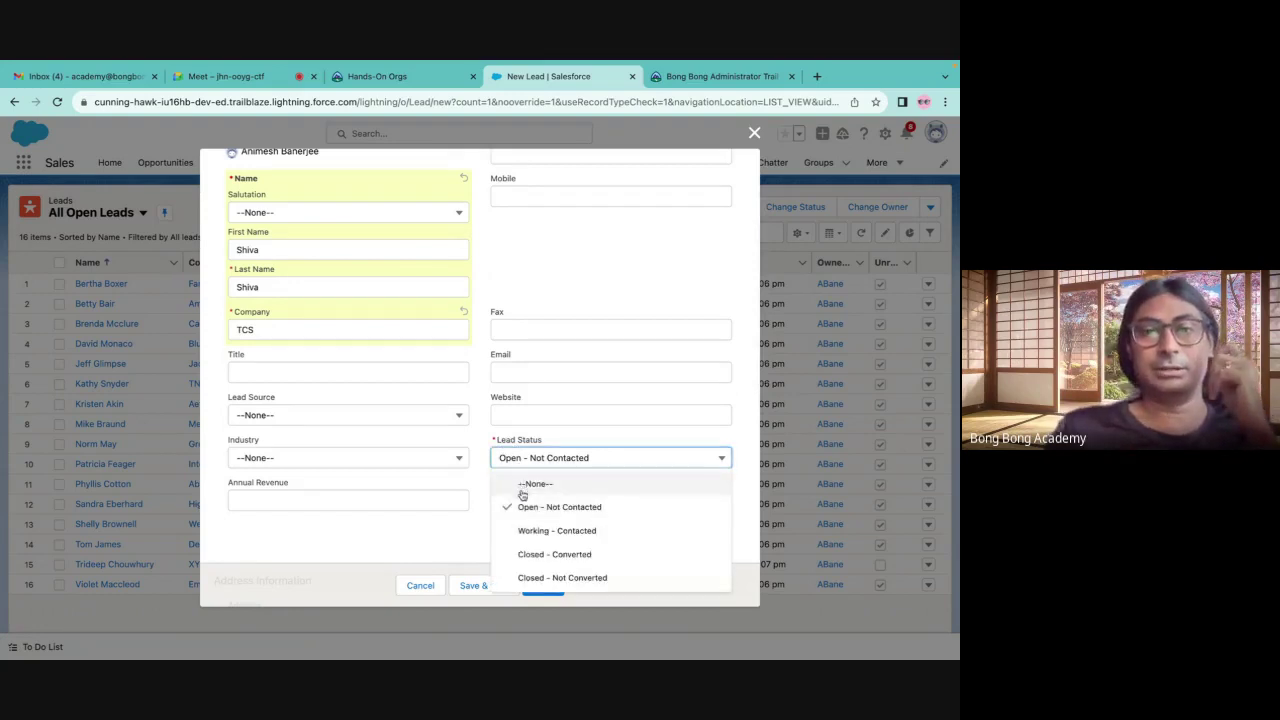
{"action": "left_click", "coordinate": [526, 506]}
{"action": "left_click", "coordinate": [546, 586]}
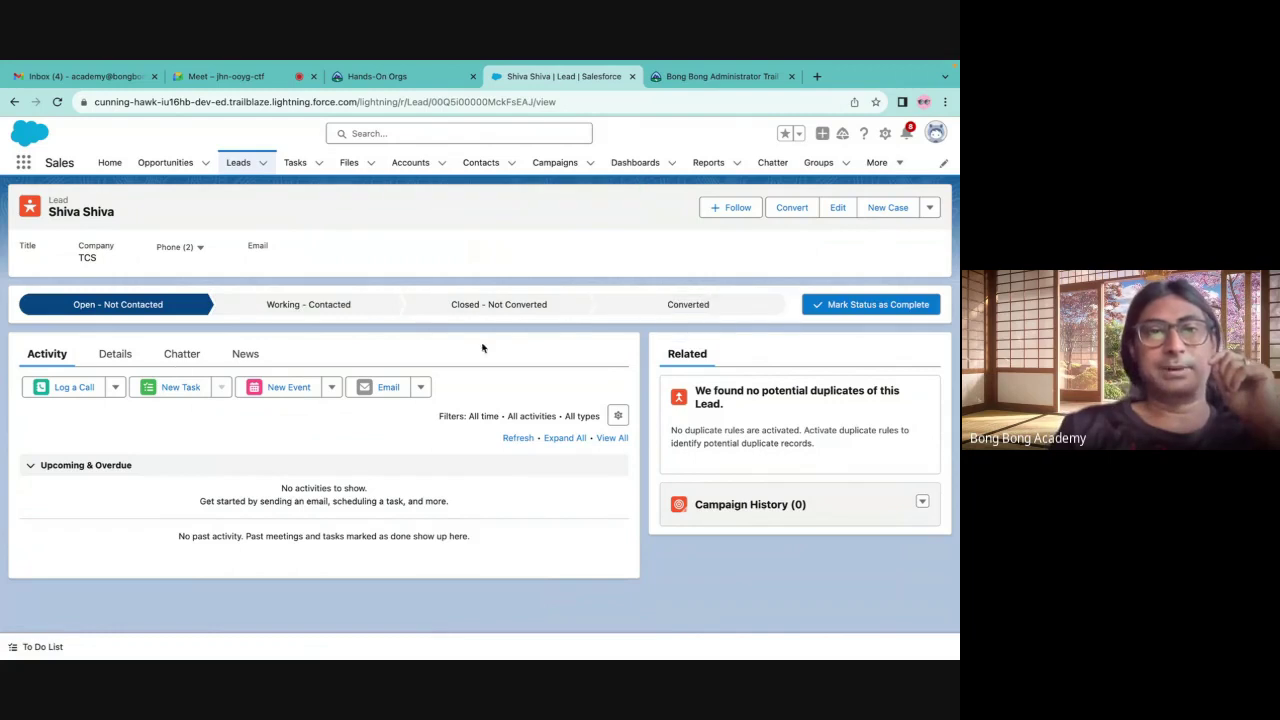
Open the lead's Details tab and look at the Lead Status choices without changing anything
{"action": "left_click", "coordinate": [115, 356]}
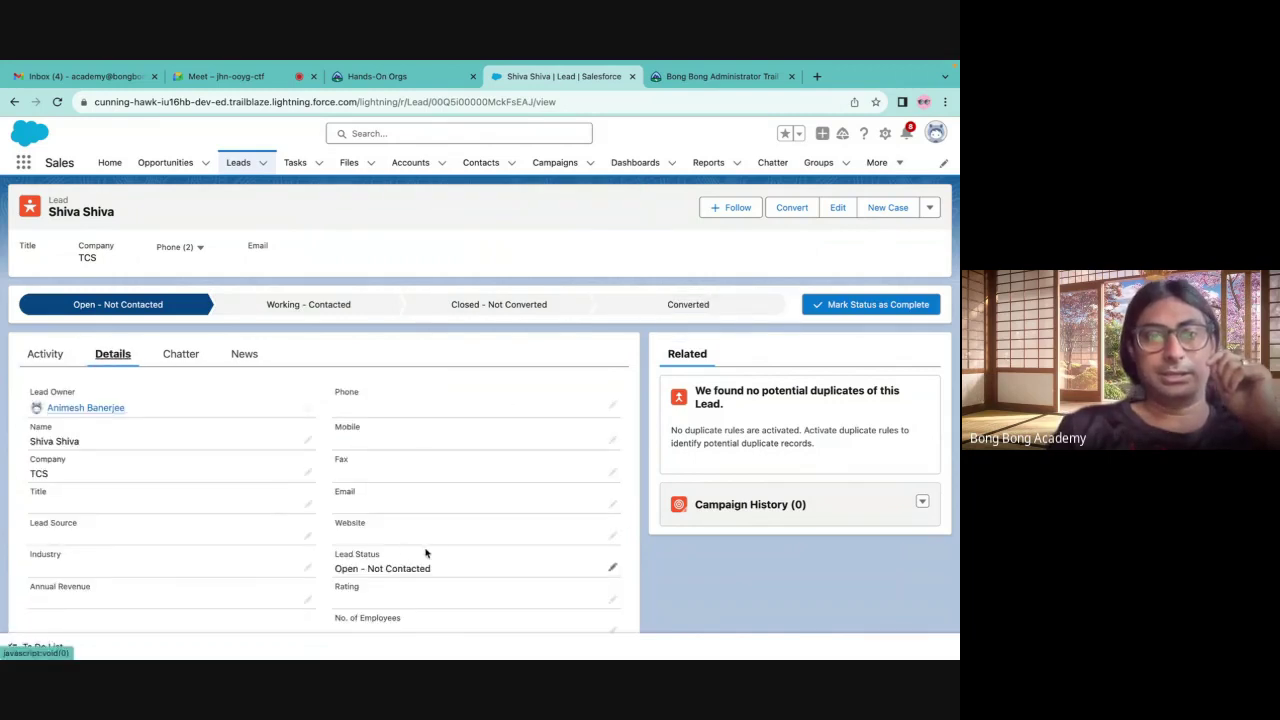
{"action": "left_click", "coordinate": [612, 567]}
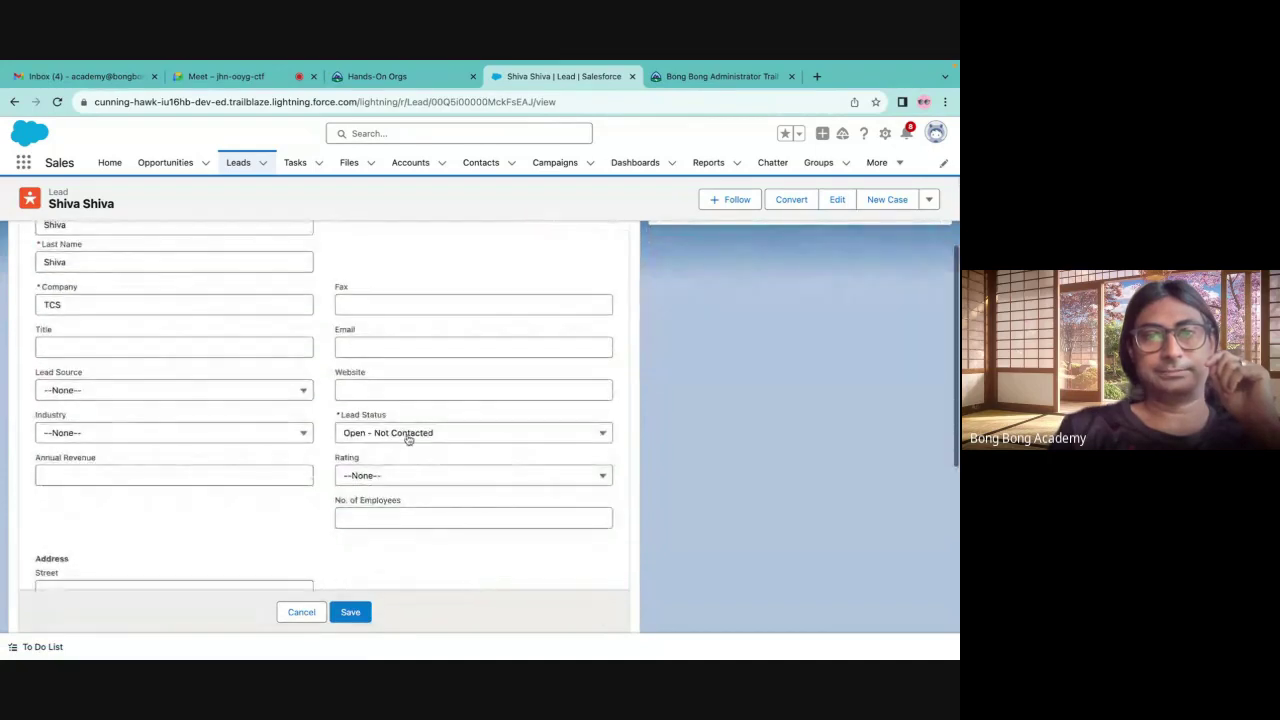
{"action": "left_click", "coordinate": [408, 435]}
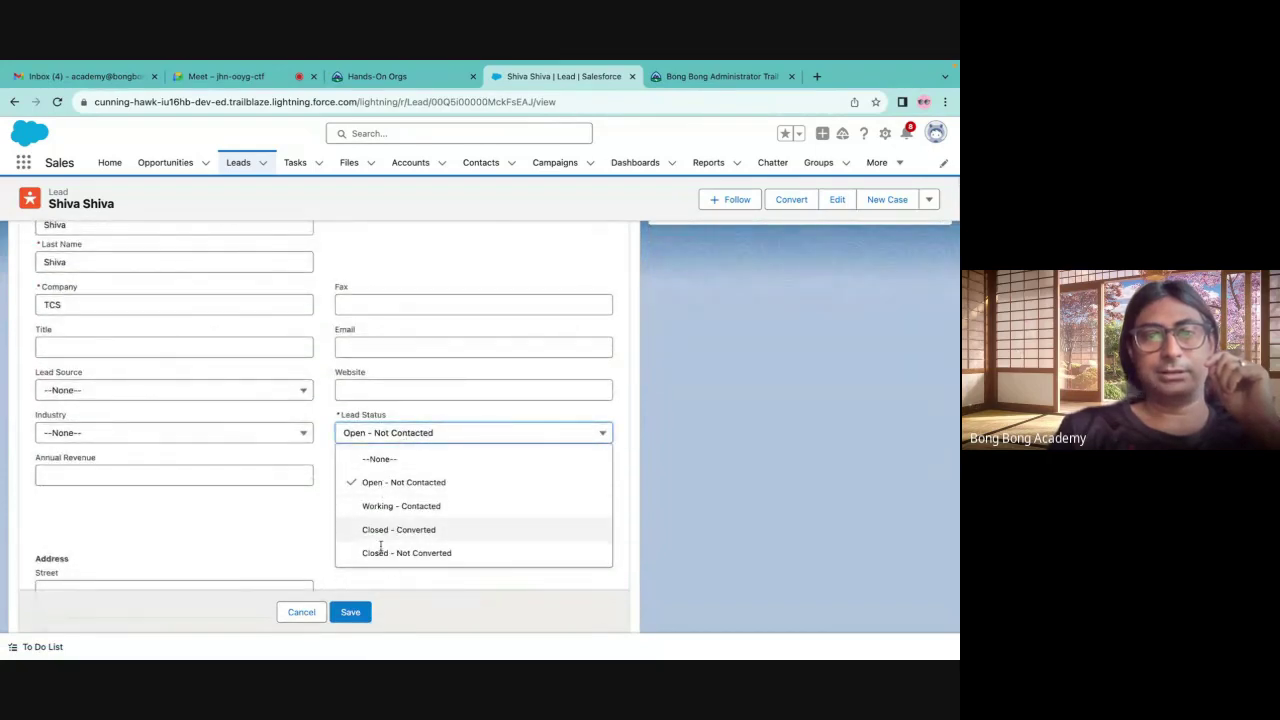
{"action": "left_click", "coordinate": [313, 611]}
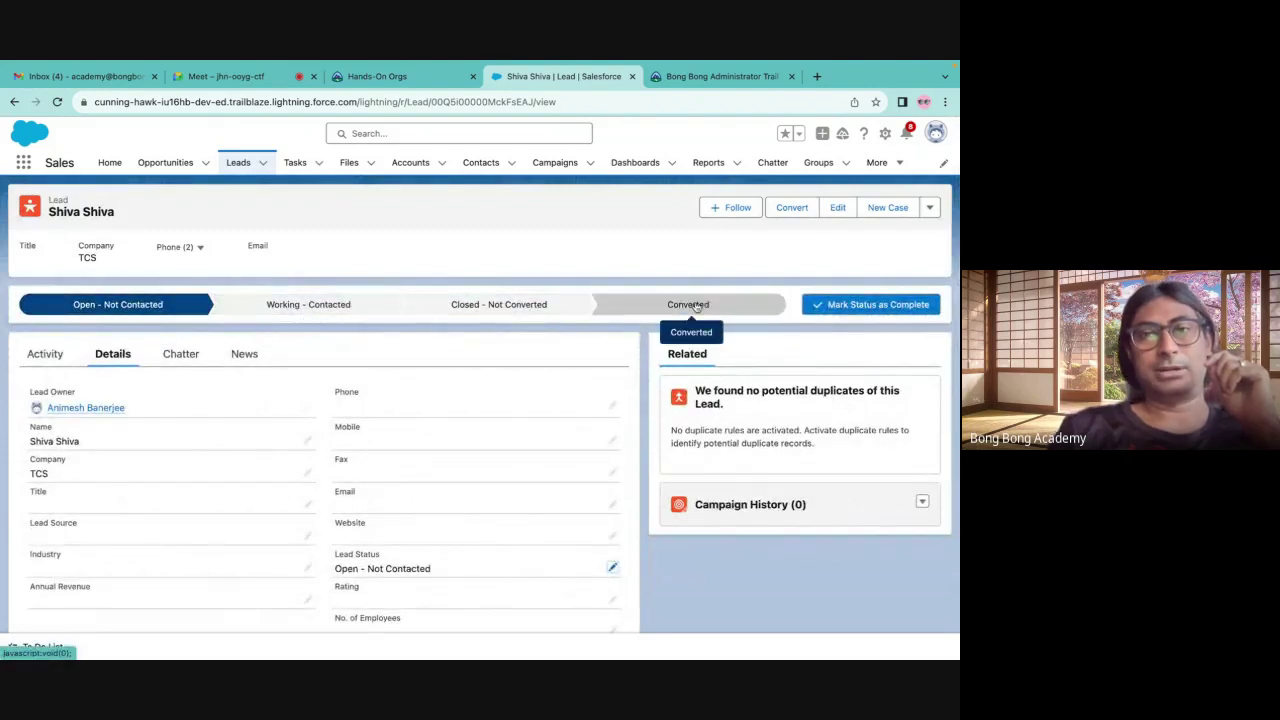
Mark Working - Contacted as the lead's current status
{"action": "left_click", "coordinate": [285, 306]}
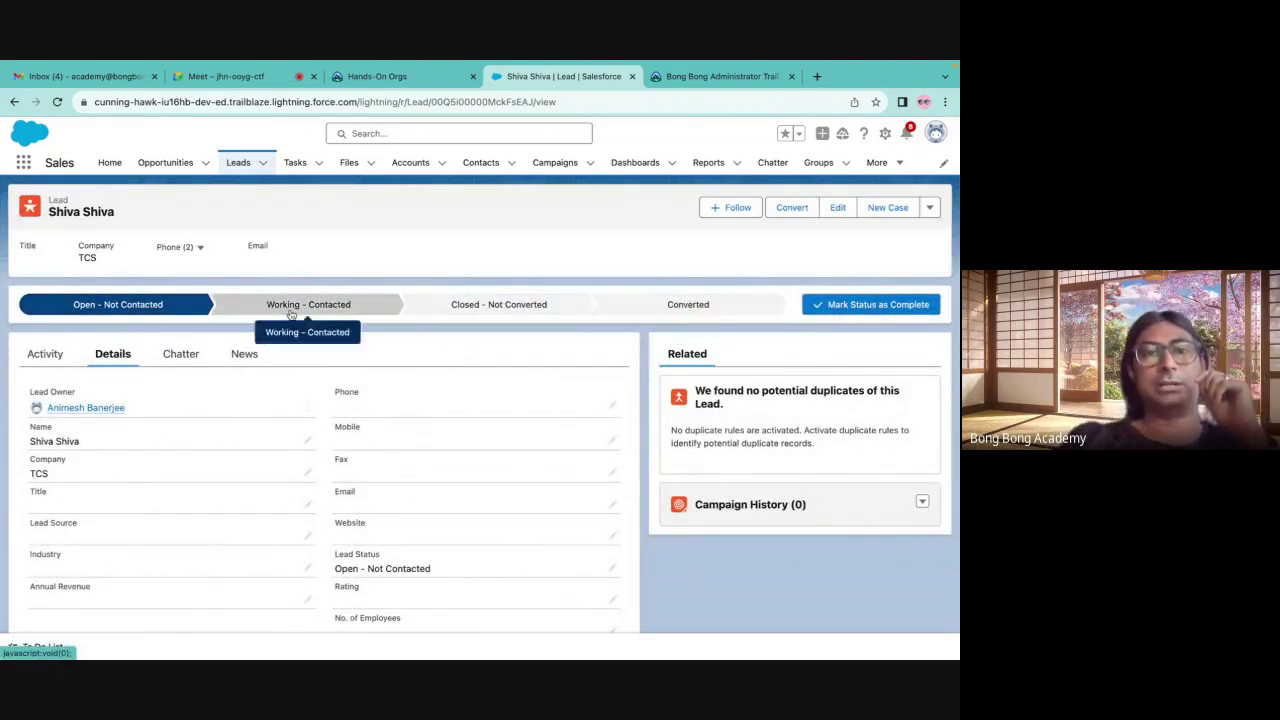
{"action": "left_click", "coordinate": [858, 304]}
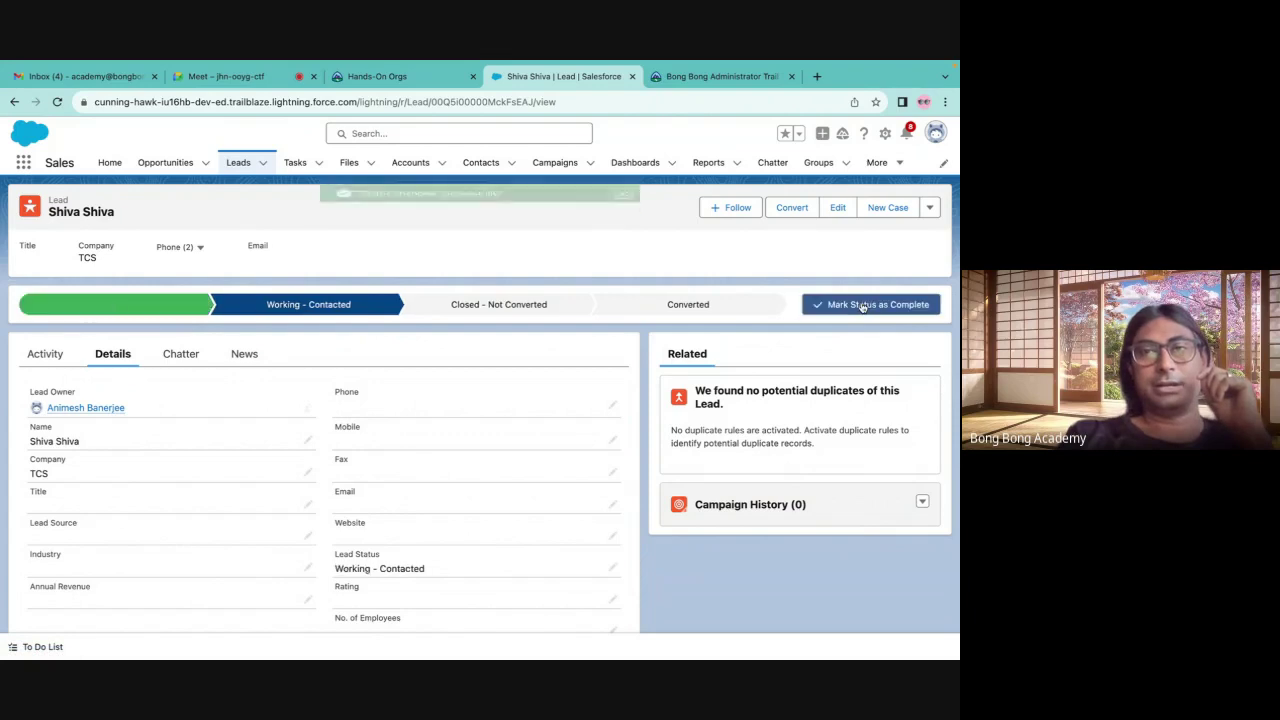
{"action": "scroll", "coordinate": [776, 552], "scroll_direction": "down", "scroll_amount": 3}
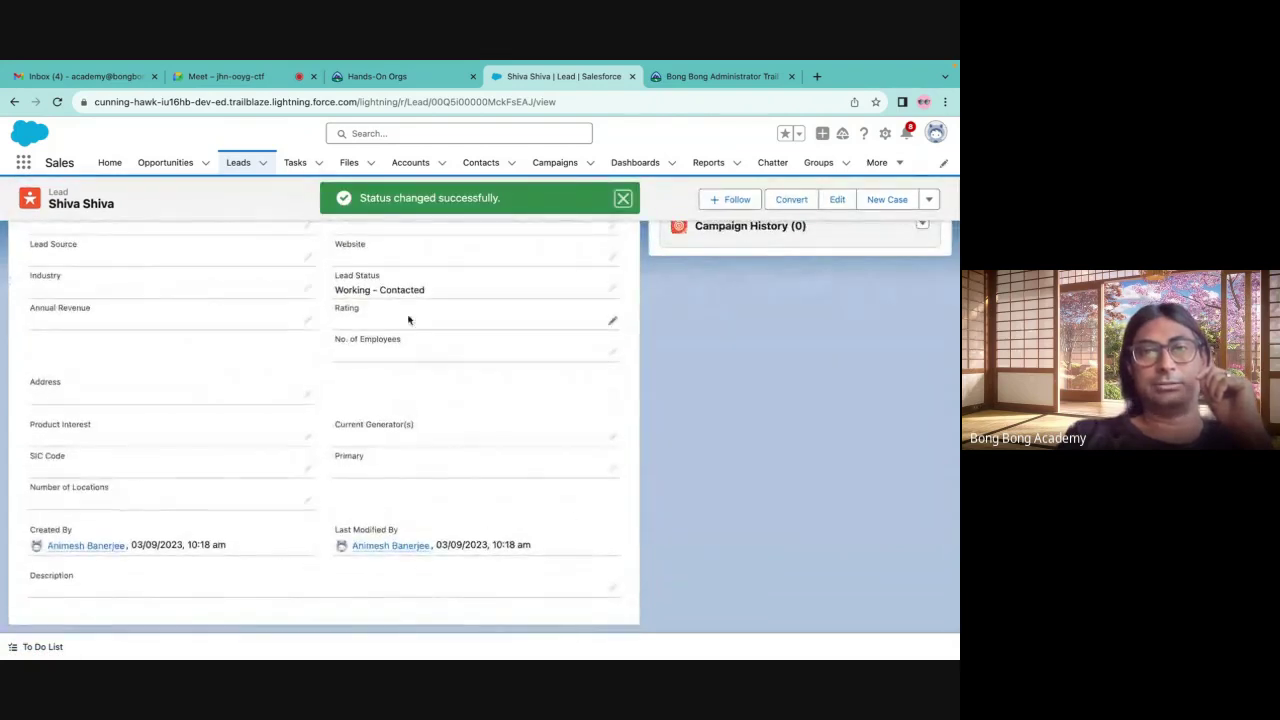
{"action": "scroll", "coordinate": [697, 522], "scroll_direction": "up", "scroll_amount": 3}
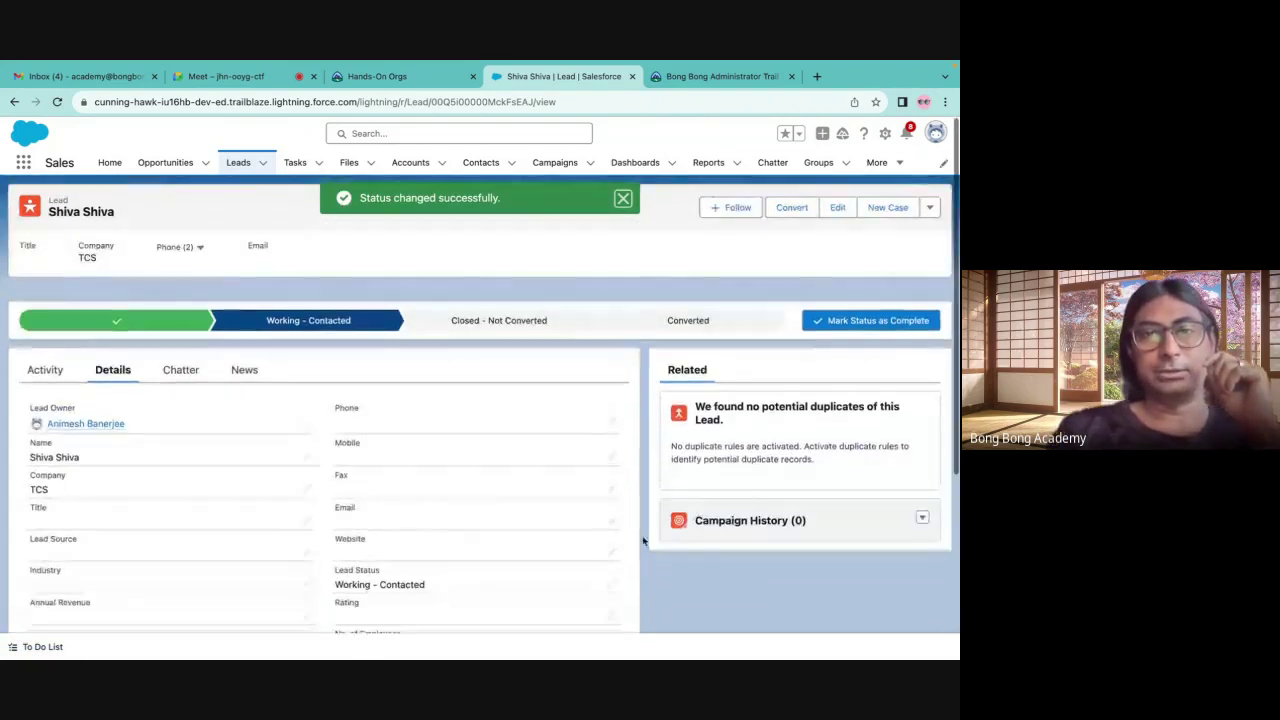
Edit Lead Status back to Open - Not Contacted and save
{"action": "left_click", "coordinate": [609, 567]}
{"action": "left_click", "coordinate": [428, 566]}
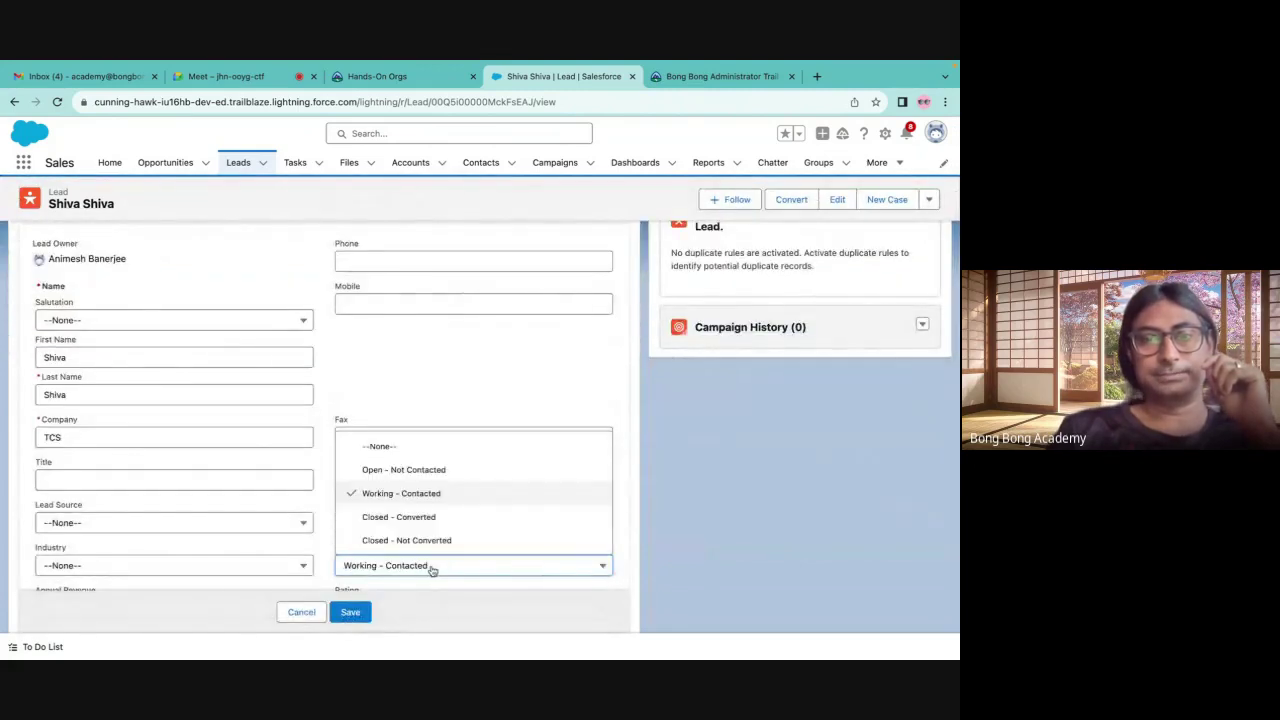
{"action": "left_click", "coordinate": [397, 465]}
{"action": "left_click", "coordinate": [350, 612]}
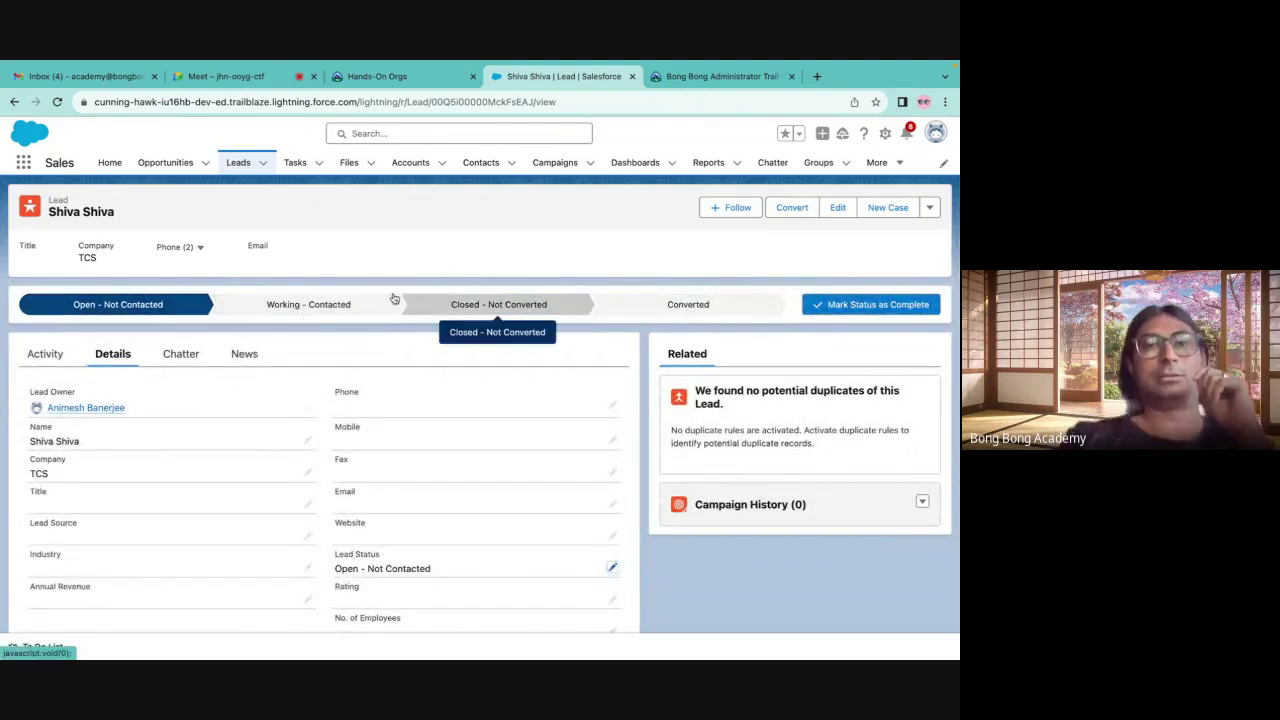
{"action": "scroll", "coordinate": [480, 423], "scroll_direction": "down", "scroll_amount": 2}
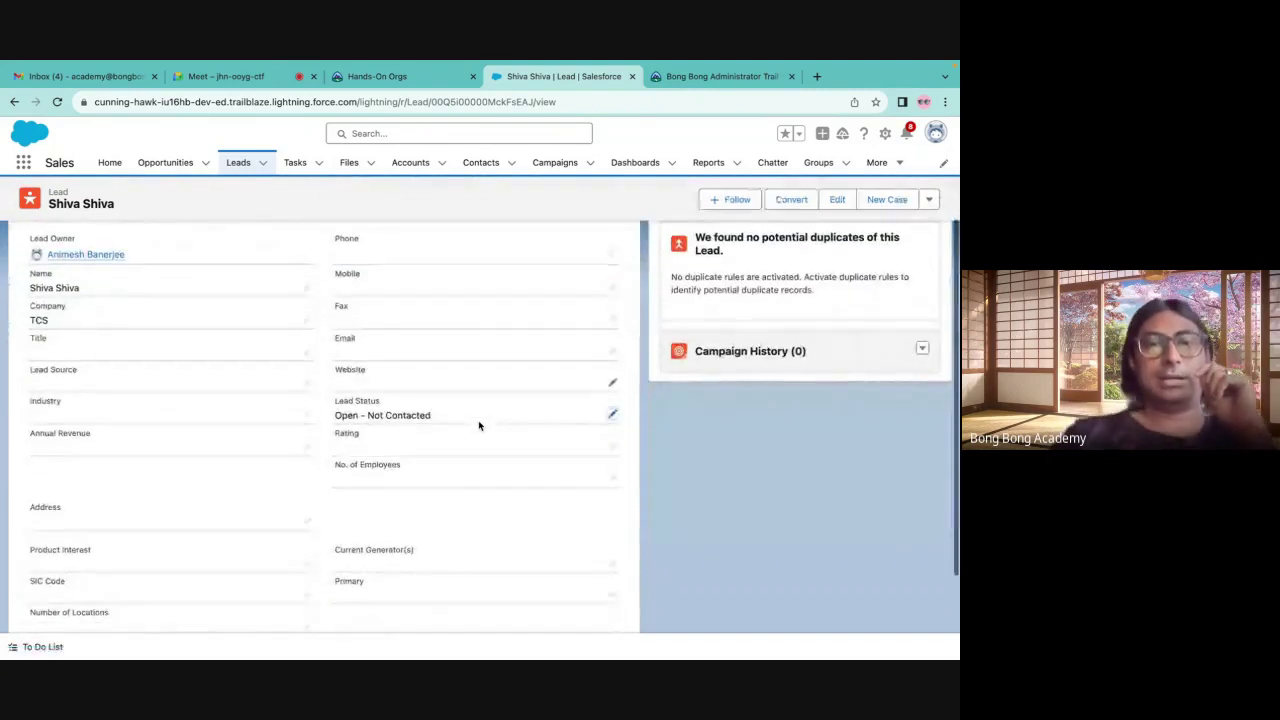
{"action": "scroll", "coordinate": [874, 552], "scroll_direction": "up", "scroll_amount": 2}
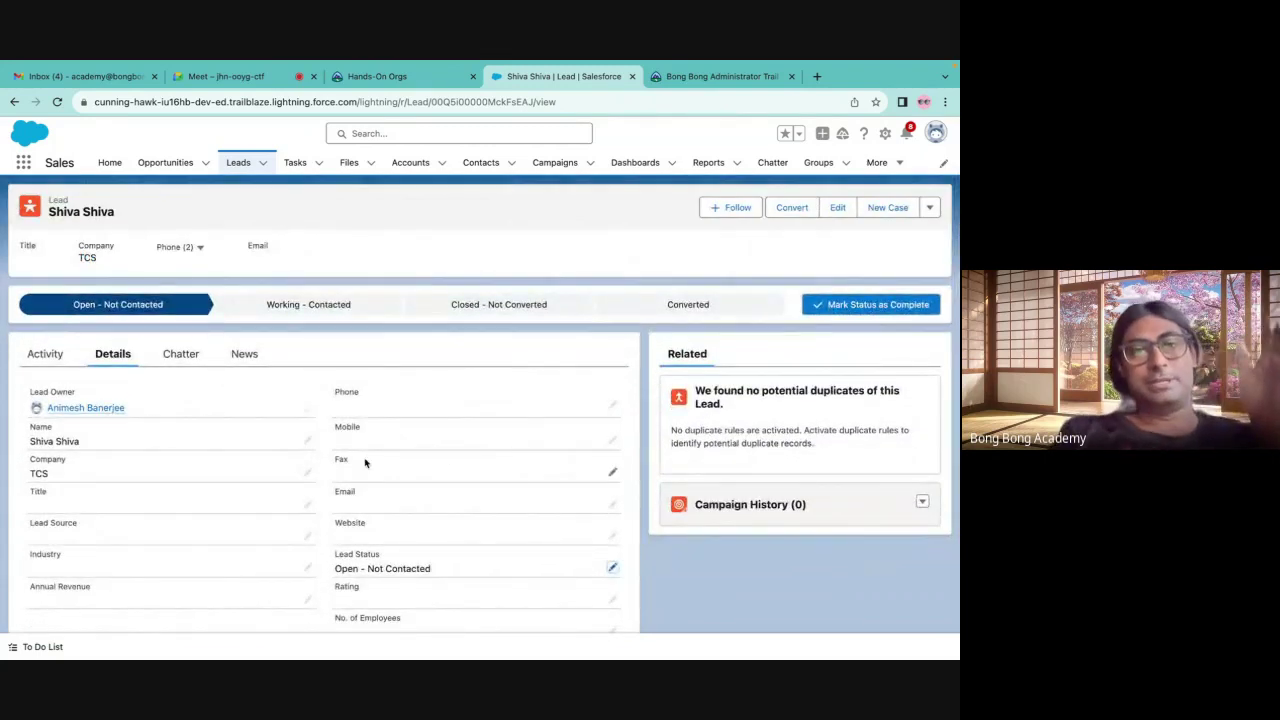
{"action": "scroll", "coordinate": [364, 460], "scroll_direction": "down", "scroll_amount": 1}
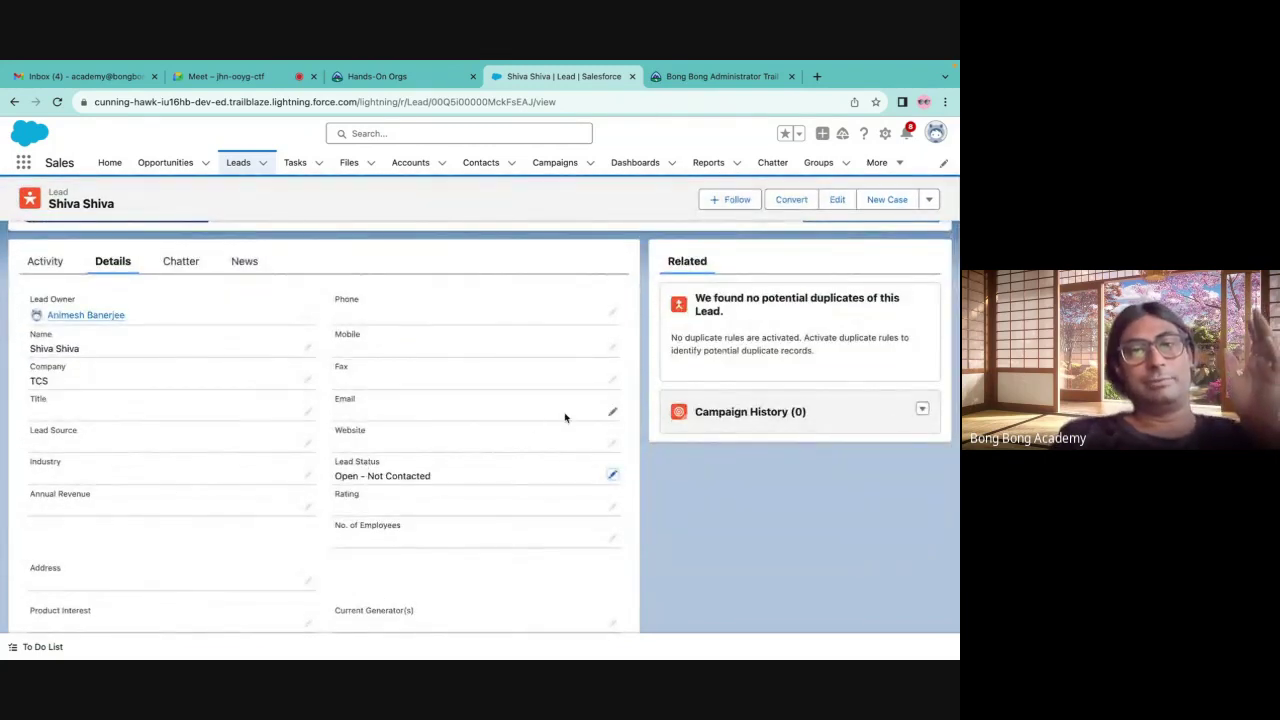
Save an e-mail address on the lead's Email field, then check the full edit form
{"action": "left_click", "coordinate": [614, 415]}
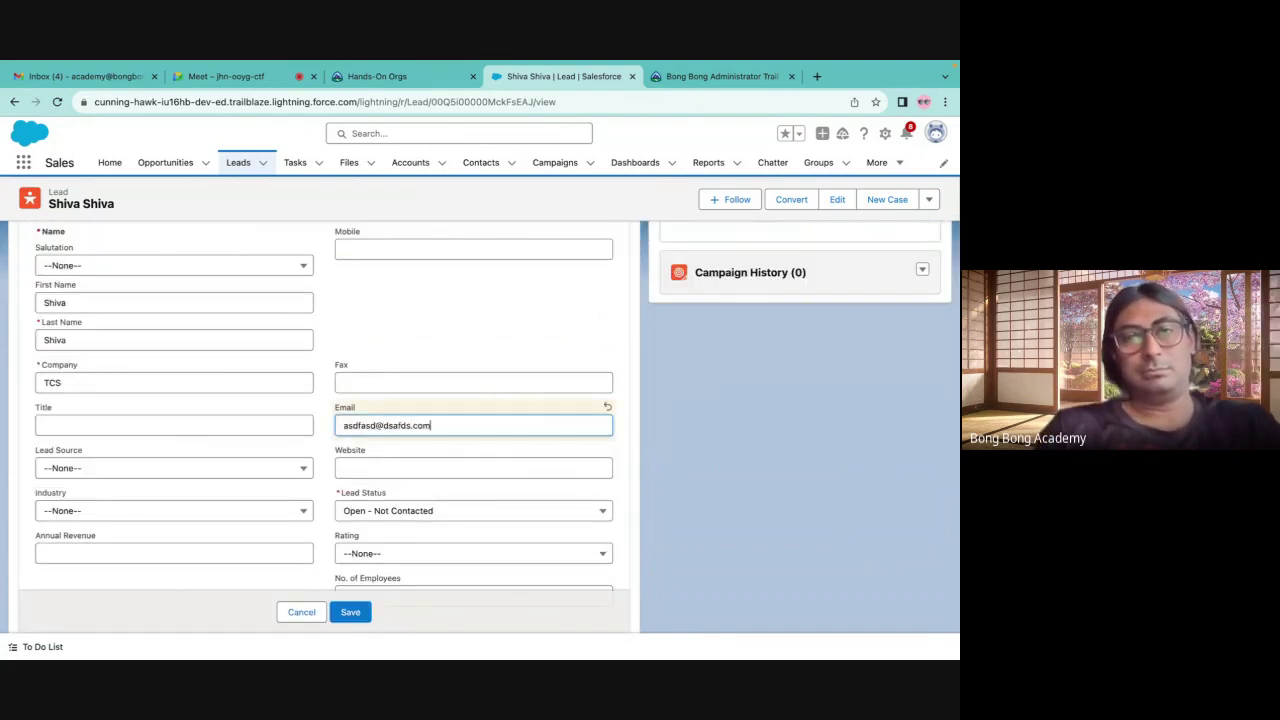
{"action": "left_click", "coordinate": [348, 613]}
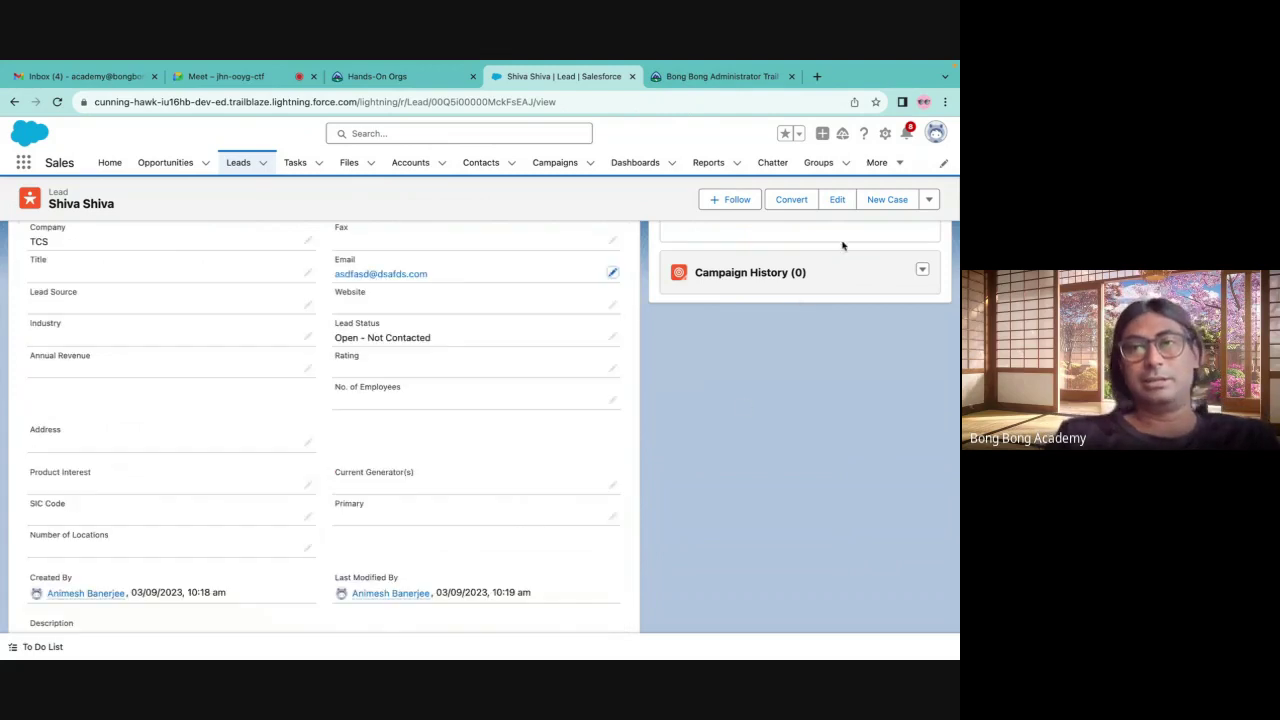
{"action": "left_click", "coordinate": [837, 203]}
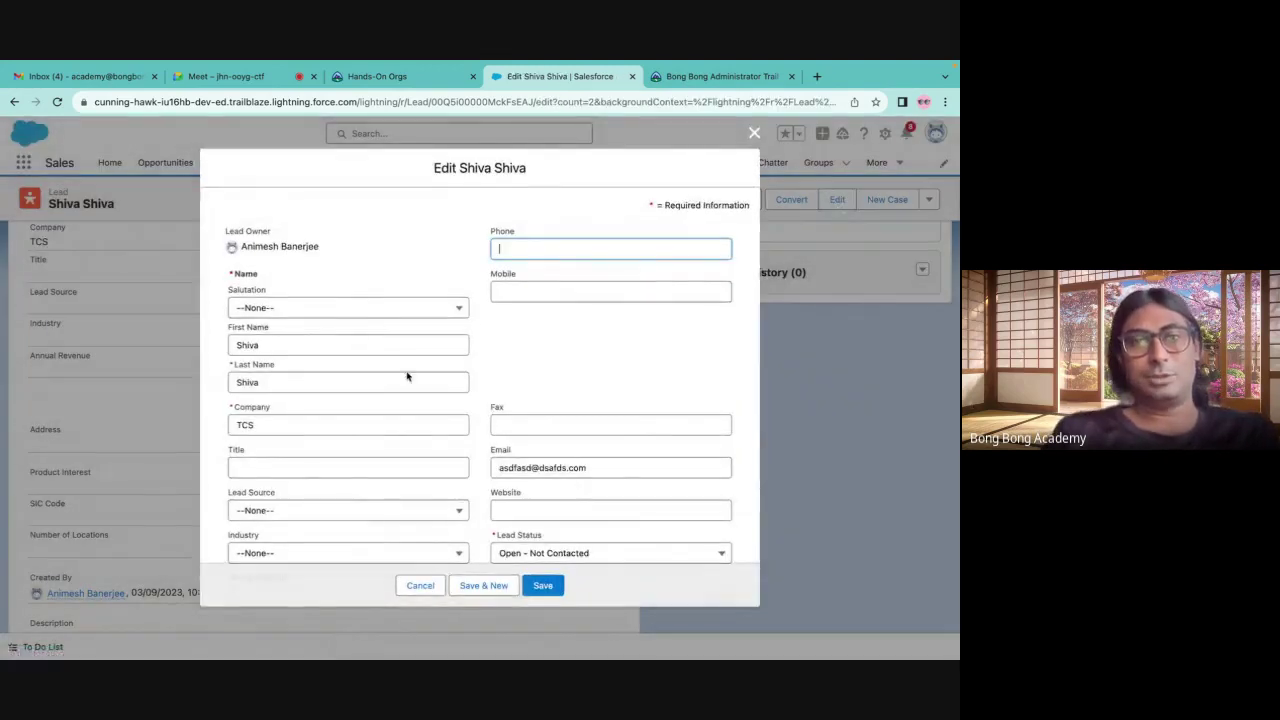
{"action": "scroll", "coordinate": [608, 378], "scroll_direction": "down", "scroll_amount": 10}
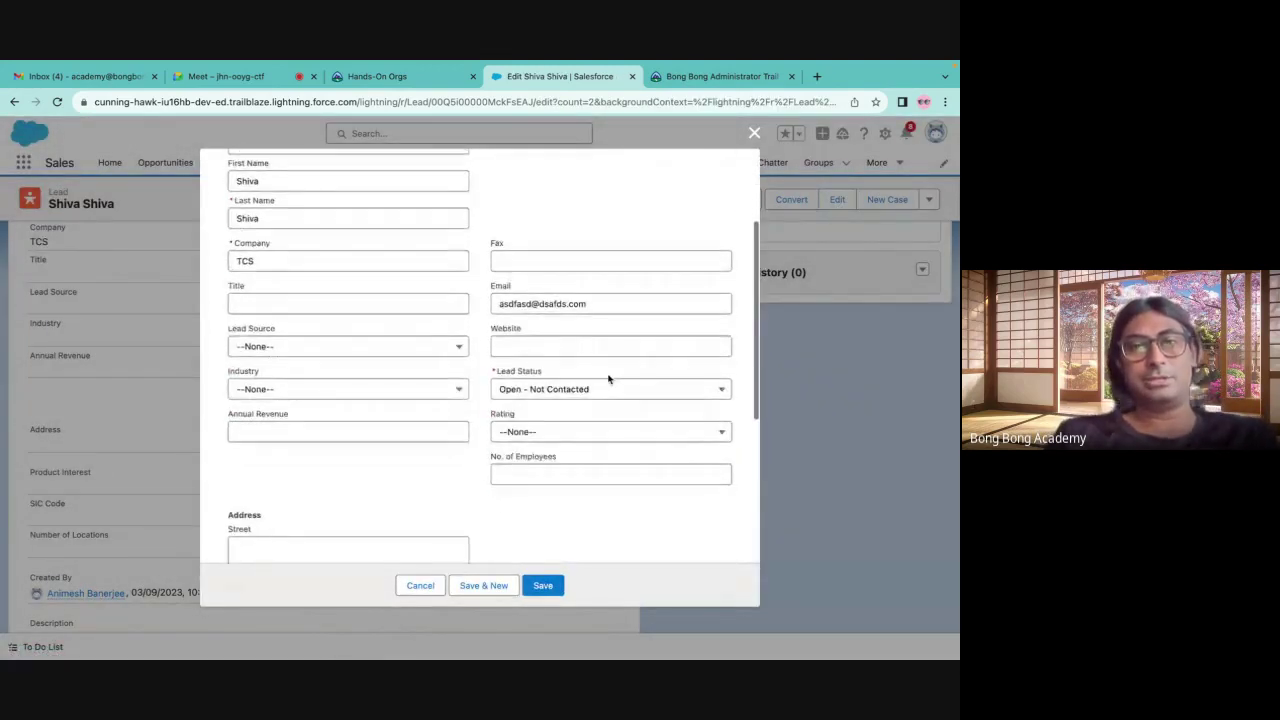
{"action": "left_click", "coordinate": [754, 134]}
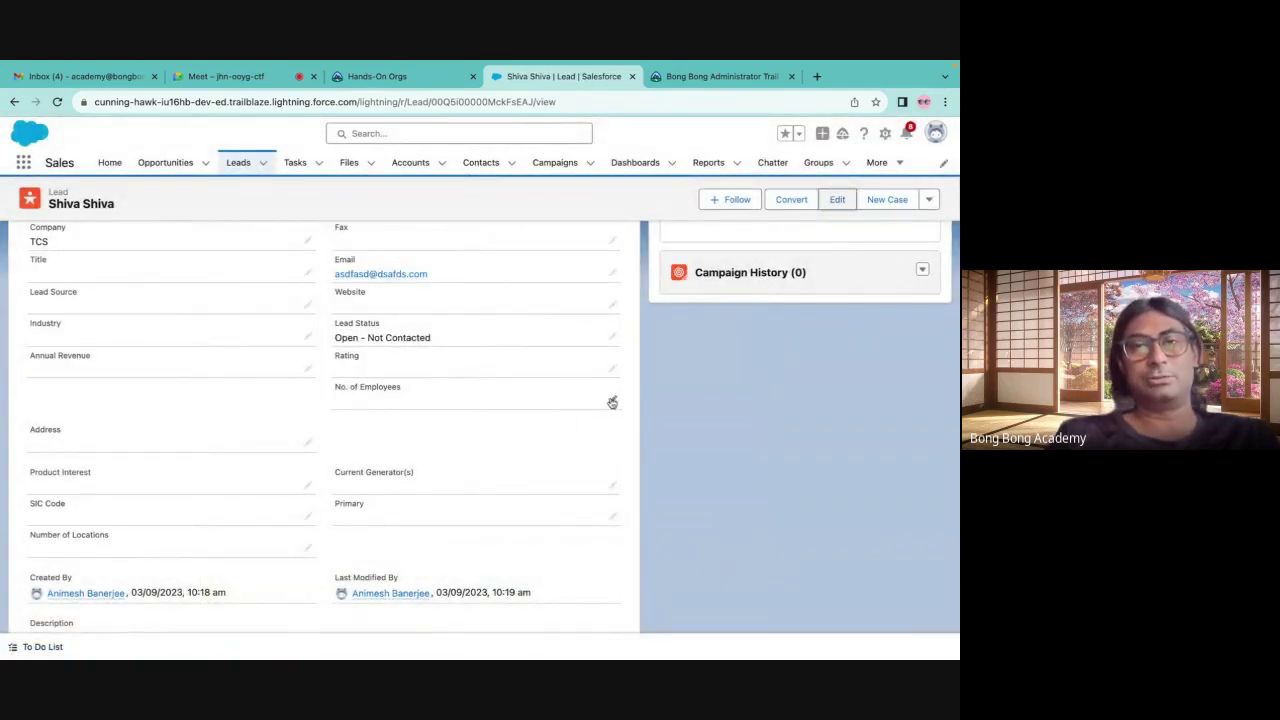
{"action": "left_click", "coordinate": [835, 200]}
{"action": "left_click", "coordinate": [749, 131]}
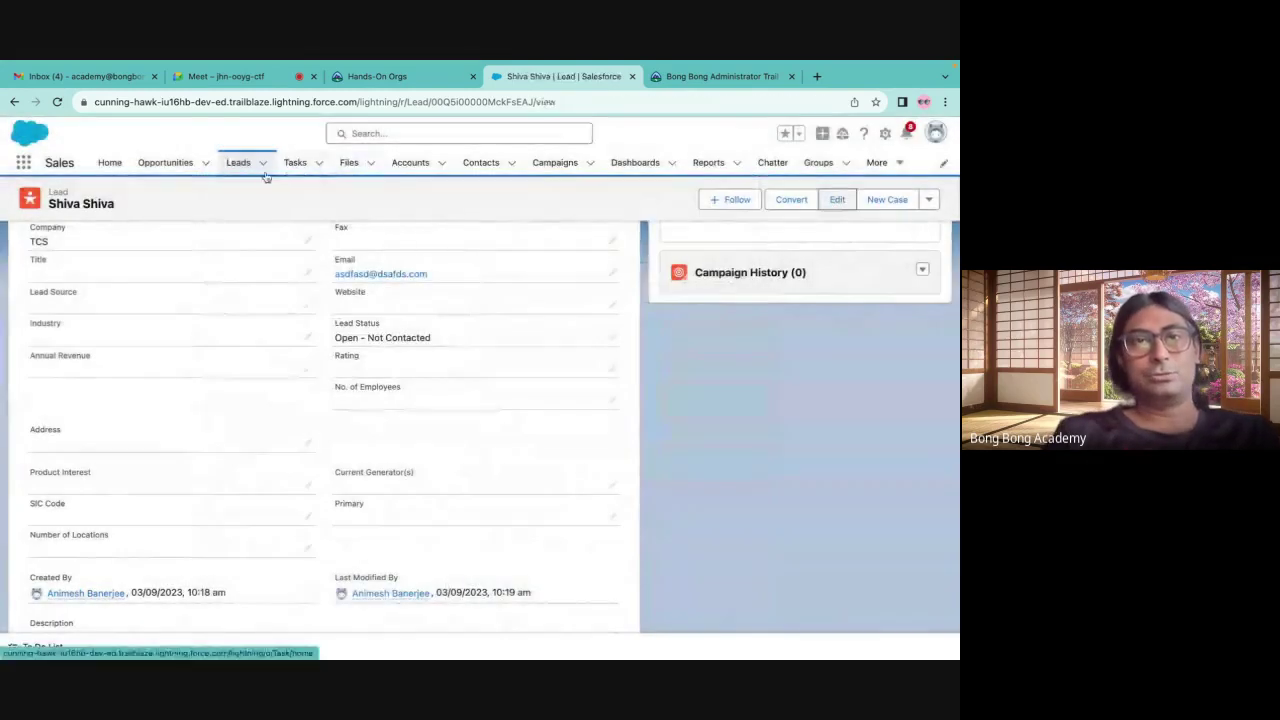
{"action": "left_click", "coordinate": [240, 166]}
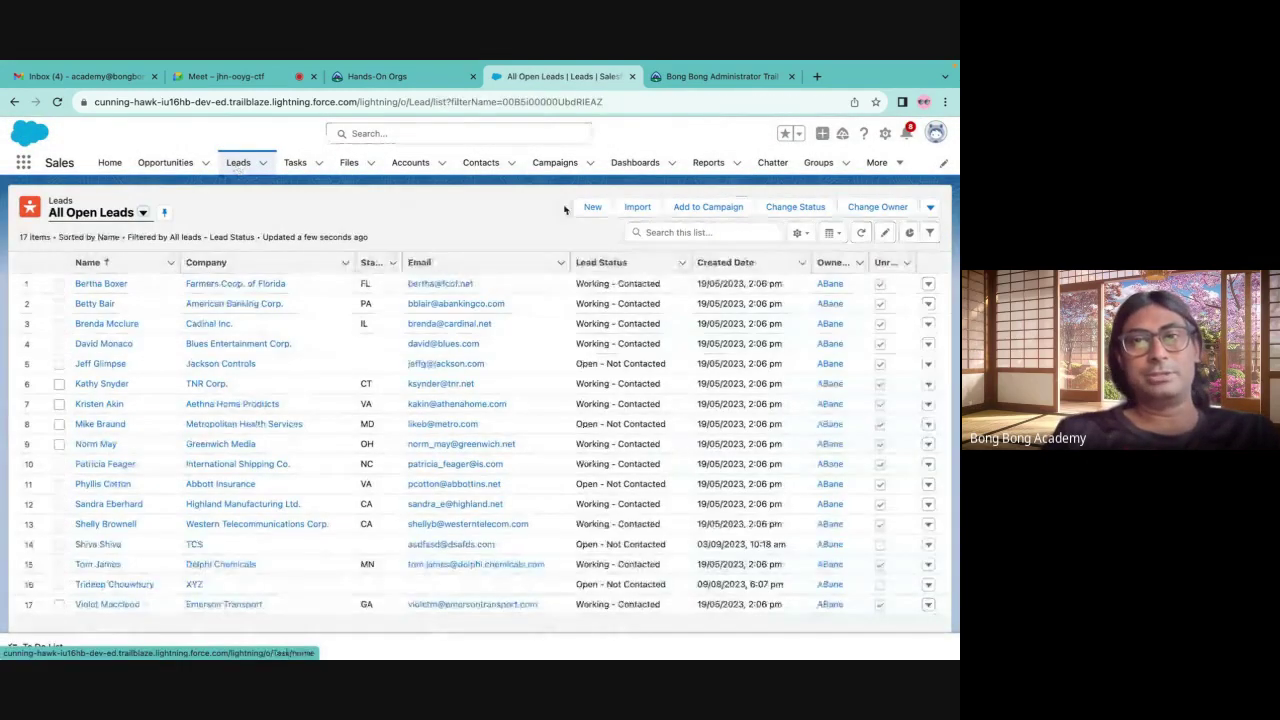
{"action": "left_click", "coordinate": [263, 163]}
{"action": "left_click", "coordinate": [238, 192]}
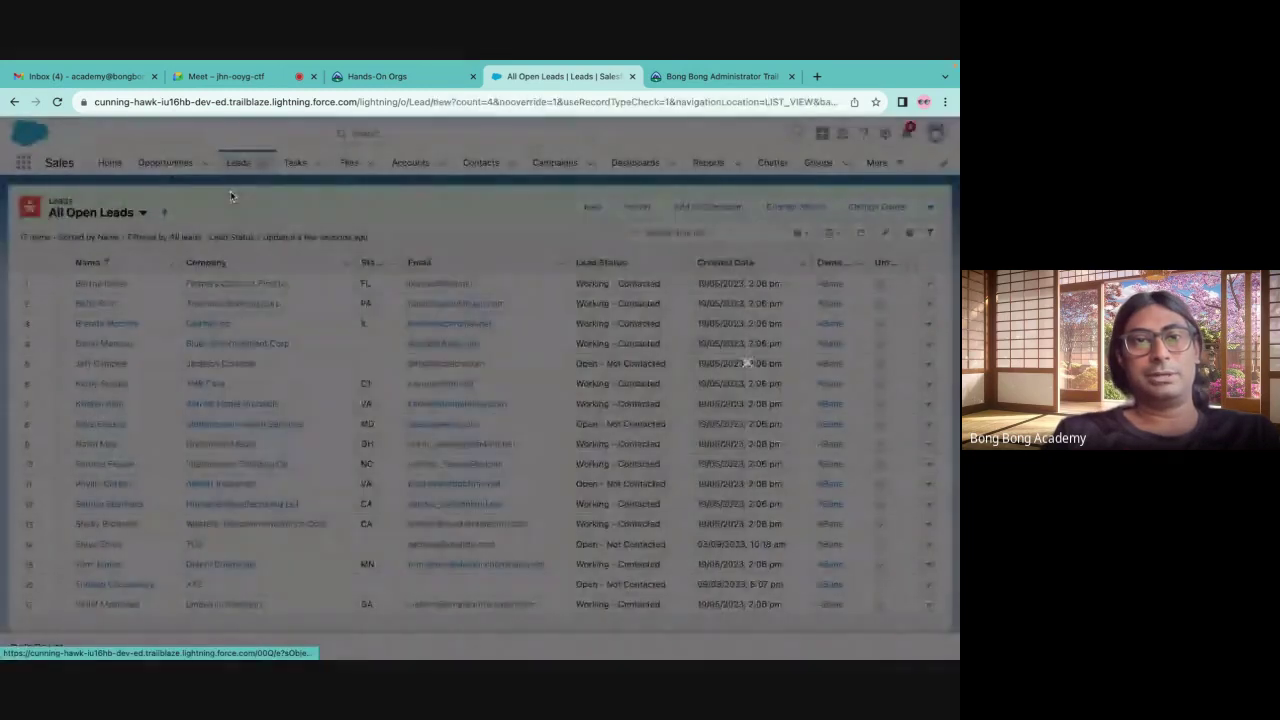
{"action": "scroll", "coordinate": [410, 290], "scroll_direction": "down", "scroll_amount": 10}
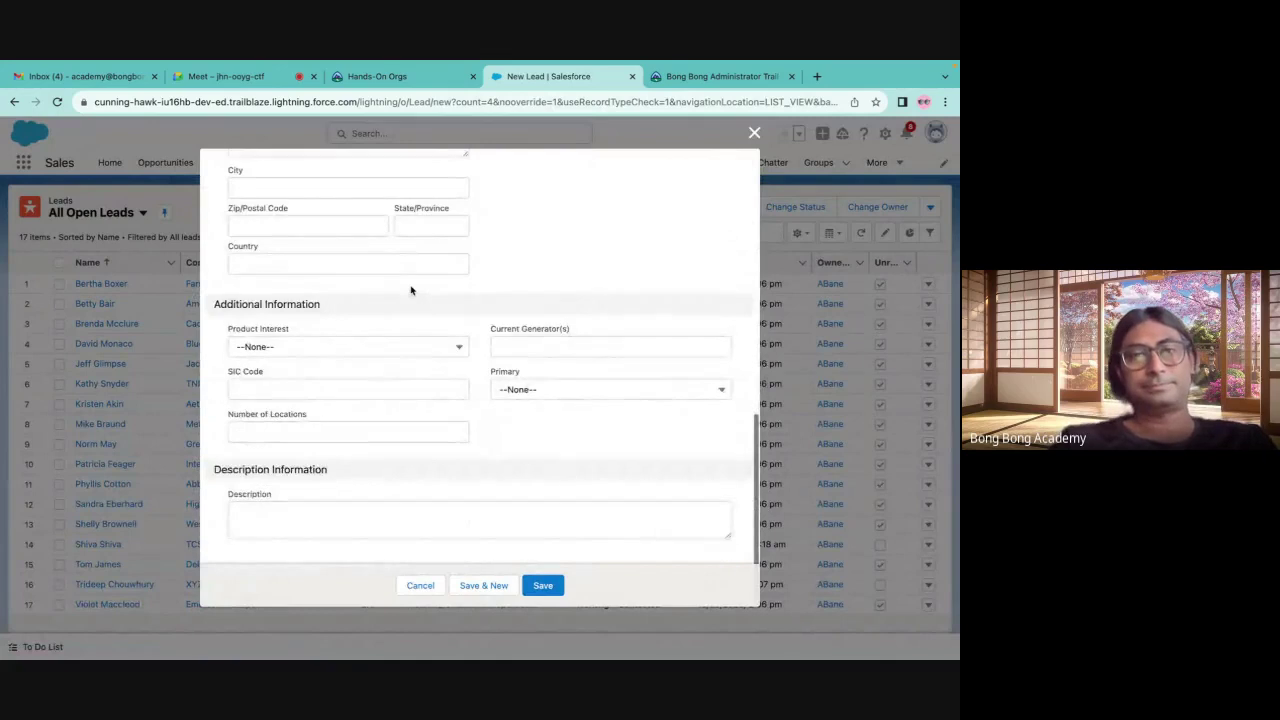
{"action": "scroll", "coordinate": [411, 289], "scroll_direction": "up", "scroll_amount": 10}
{"action": "left_click", "coordinate": [754, 133]}
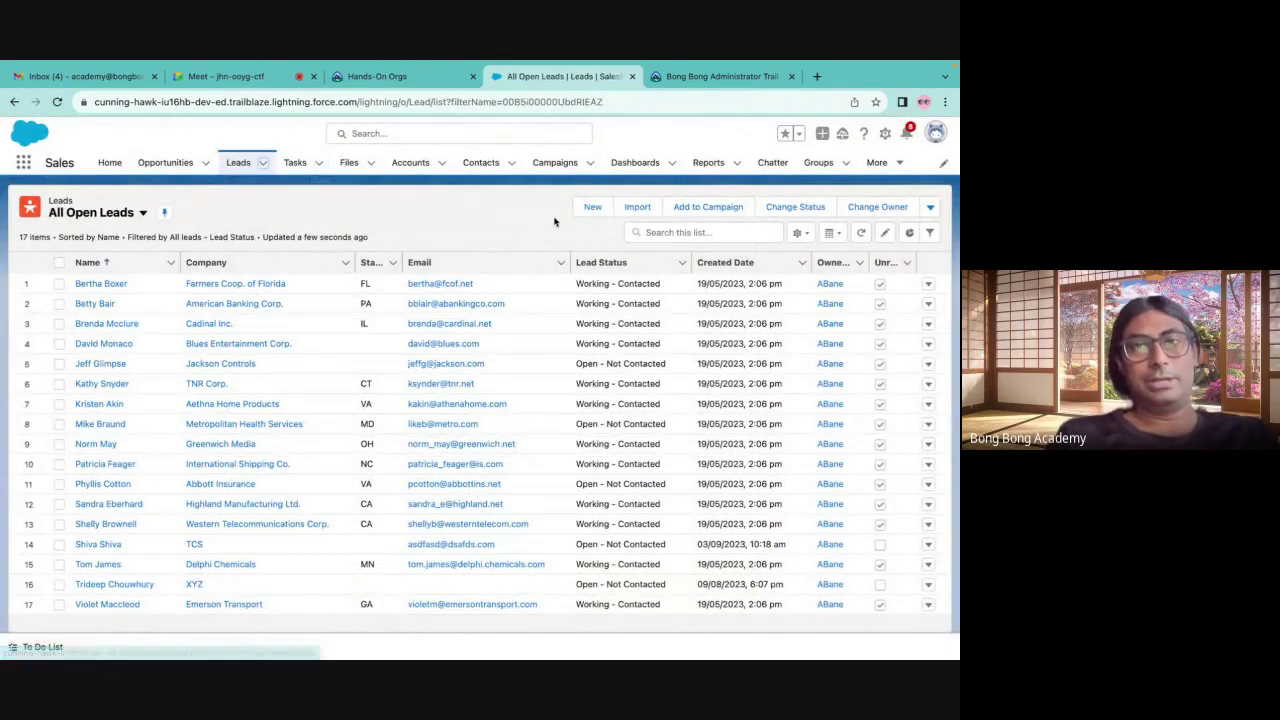
{"action": "left_click", "coordinate": [263, 162]}
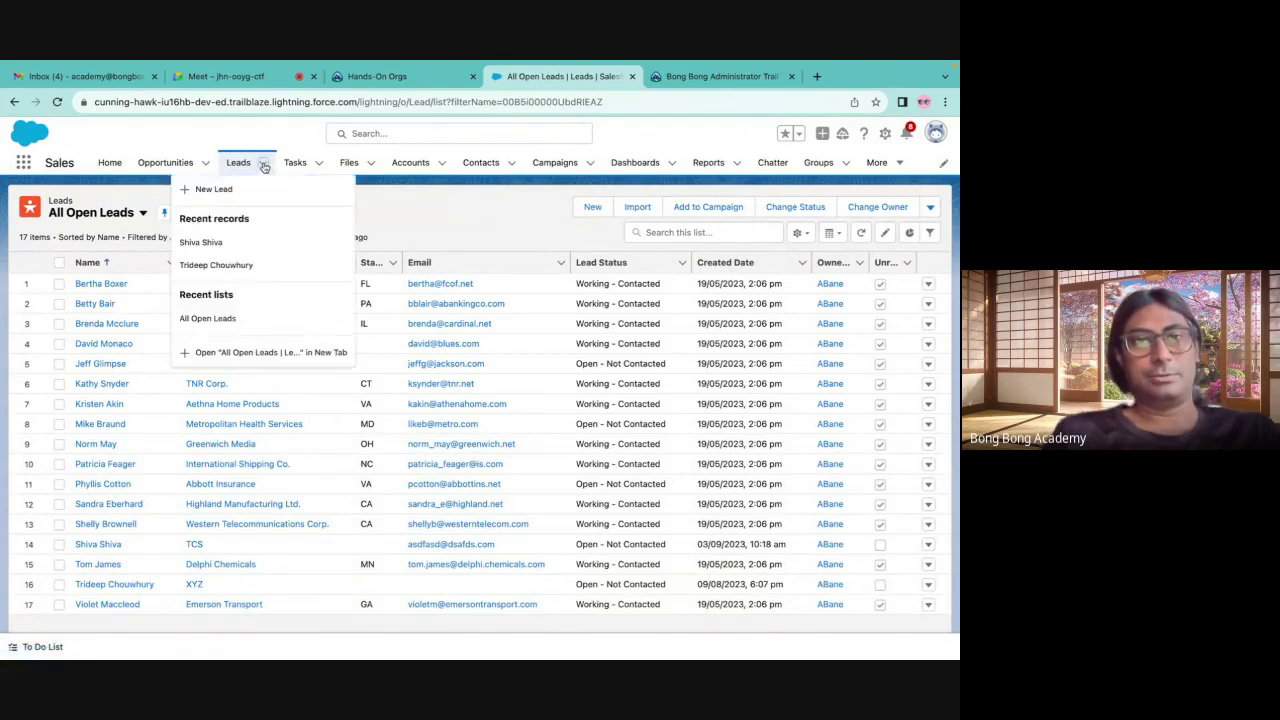
{"action": "left_click", "coordinate": [263, 162]}
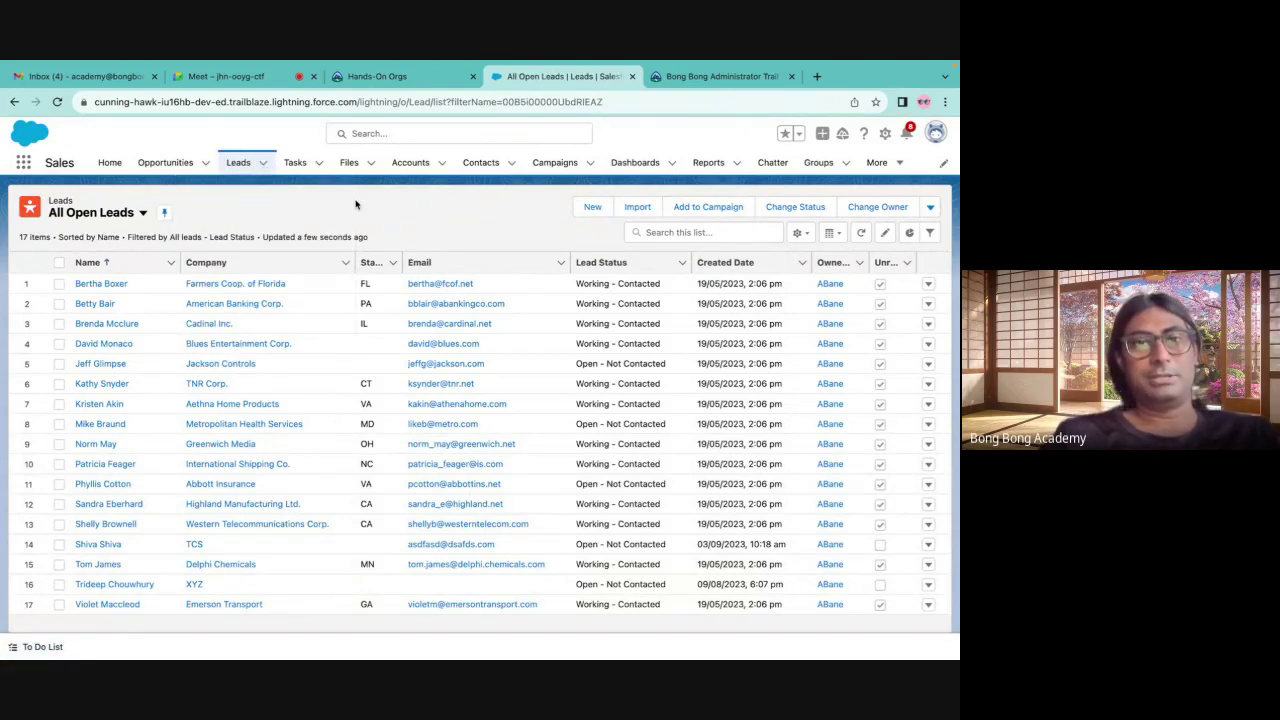
{"action": "left_click", "coordinate": [237, 165]}
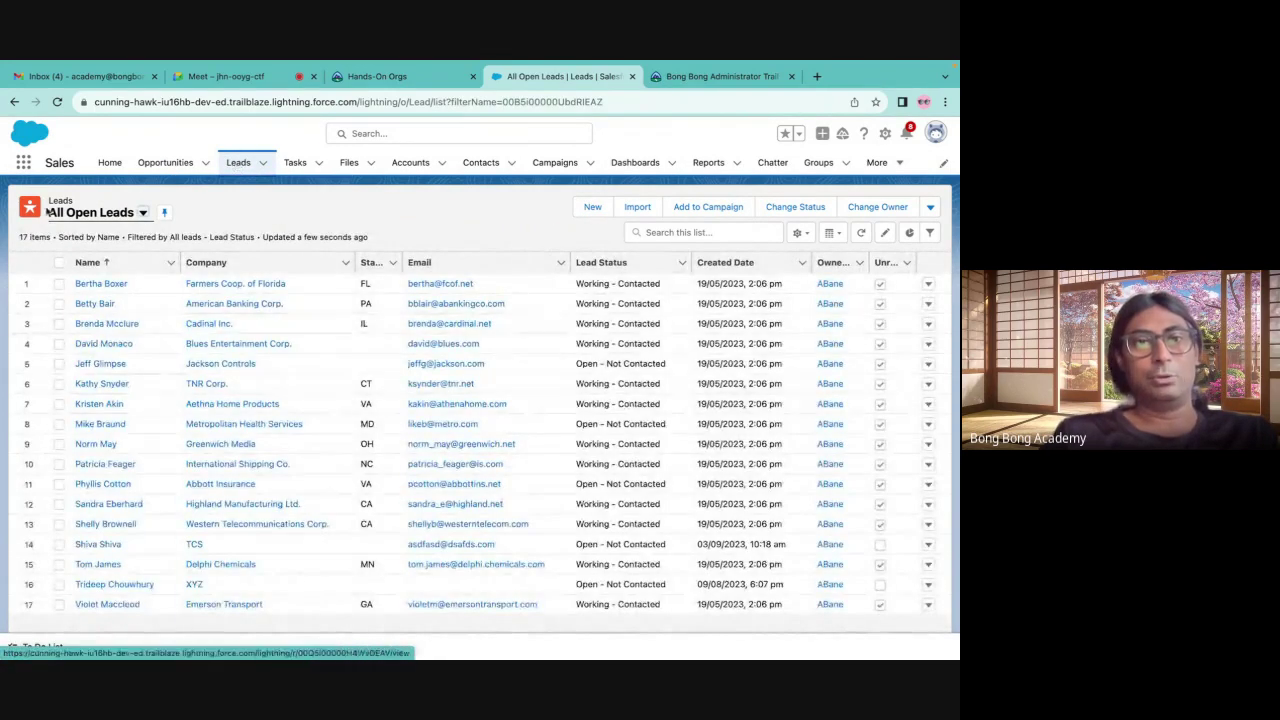
{"action": "left_click", "coordinate": [264, 164]}
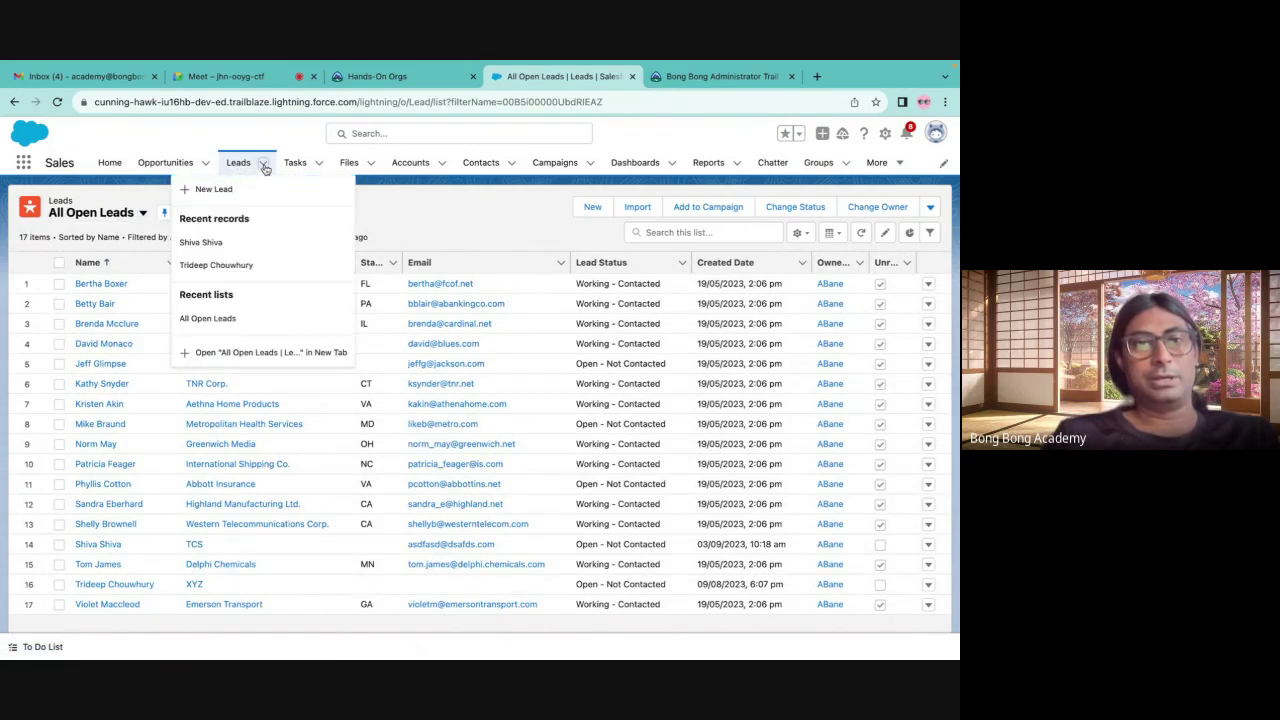
{"action": "left_click", "coordinate": [231, 190]}
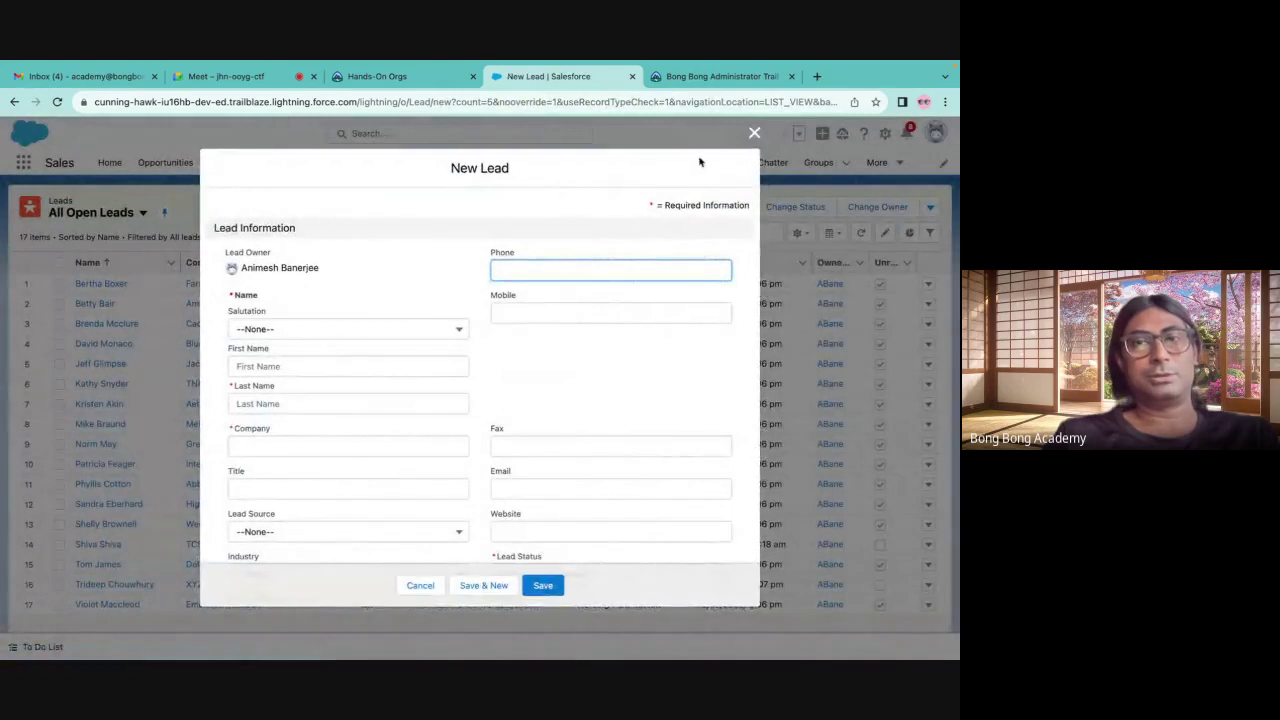
{"action": "left_click", "coordinate": [756, 133]}
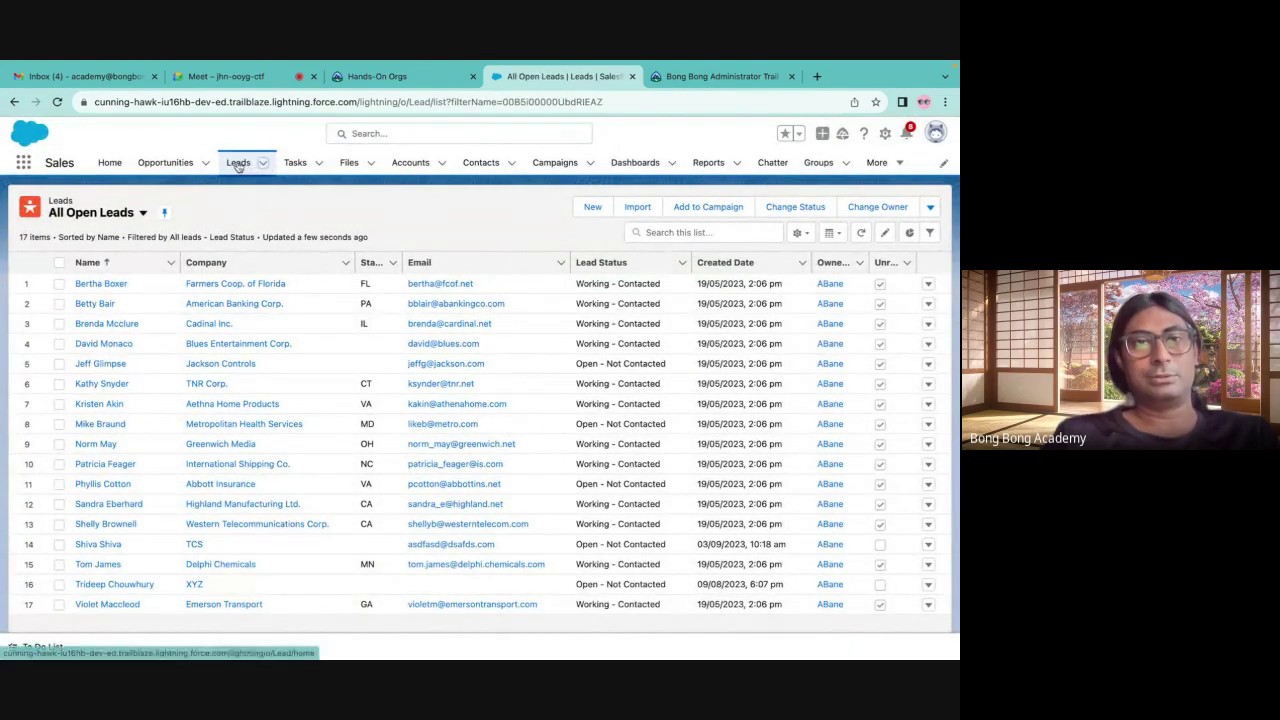
{"action": "left_click", "coordinate": [238, 164]}
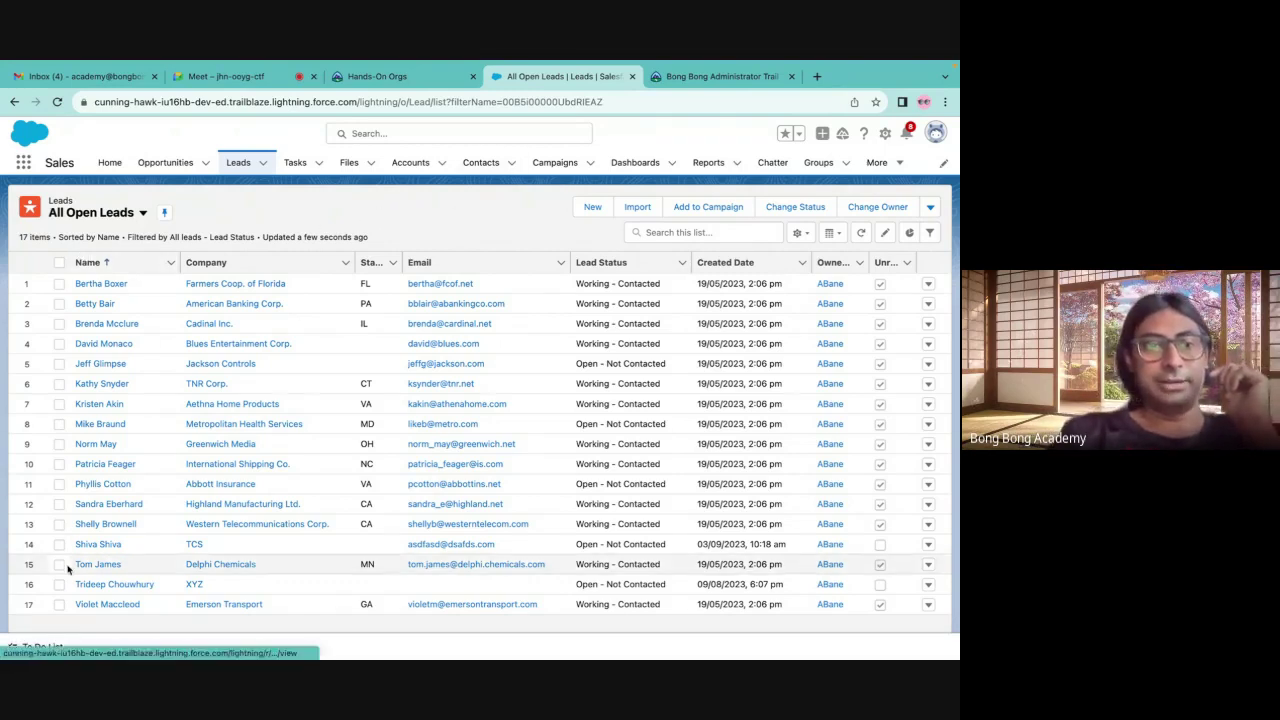
Log a call with subject 'Call' and comment 'He is interested' on the TCS lead
{"action": "left_click", "coordinate": [97, 544]}
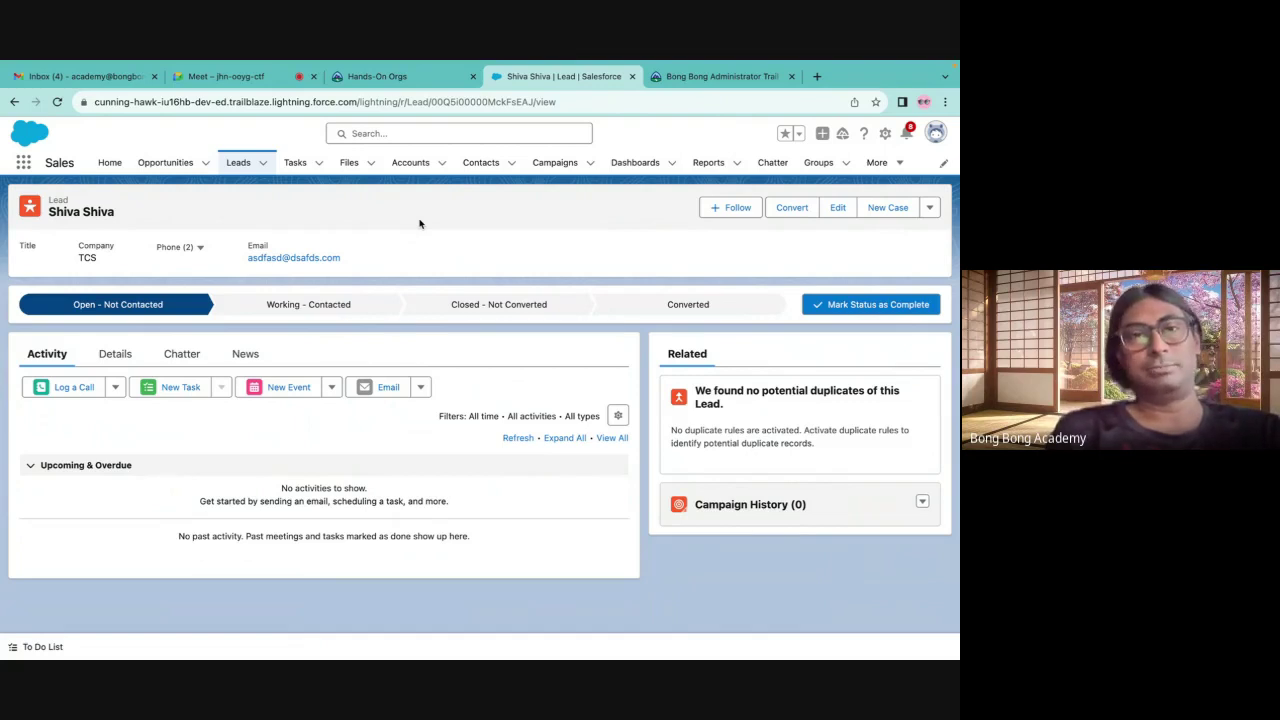
{"action": "left_click", "coordinate": [66, 387]}
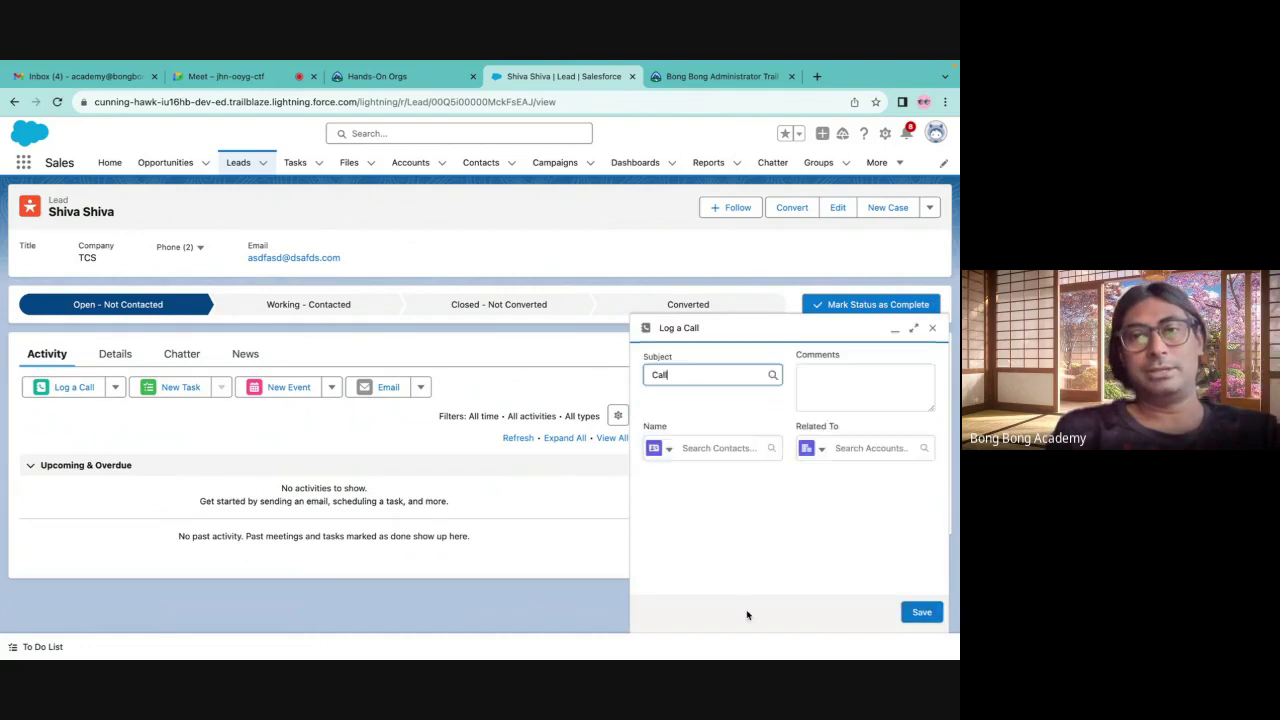
{"action": "left_click", "coordinate": [853, 368]}
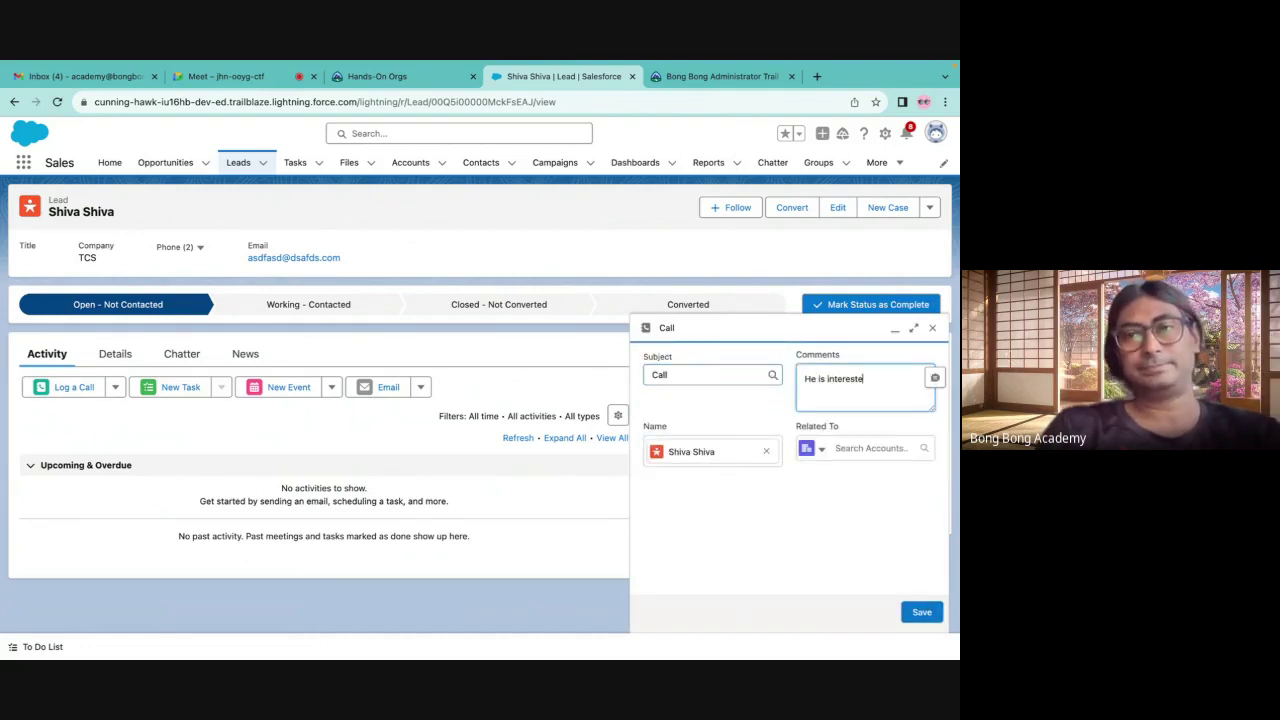
{"action": "left_click", "coordinate": [922, 617]}
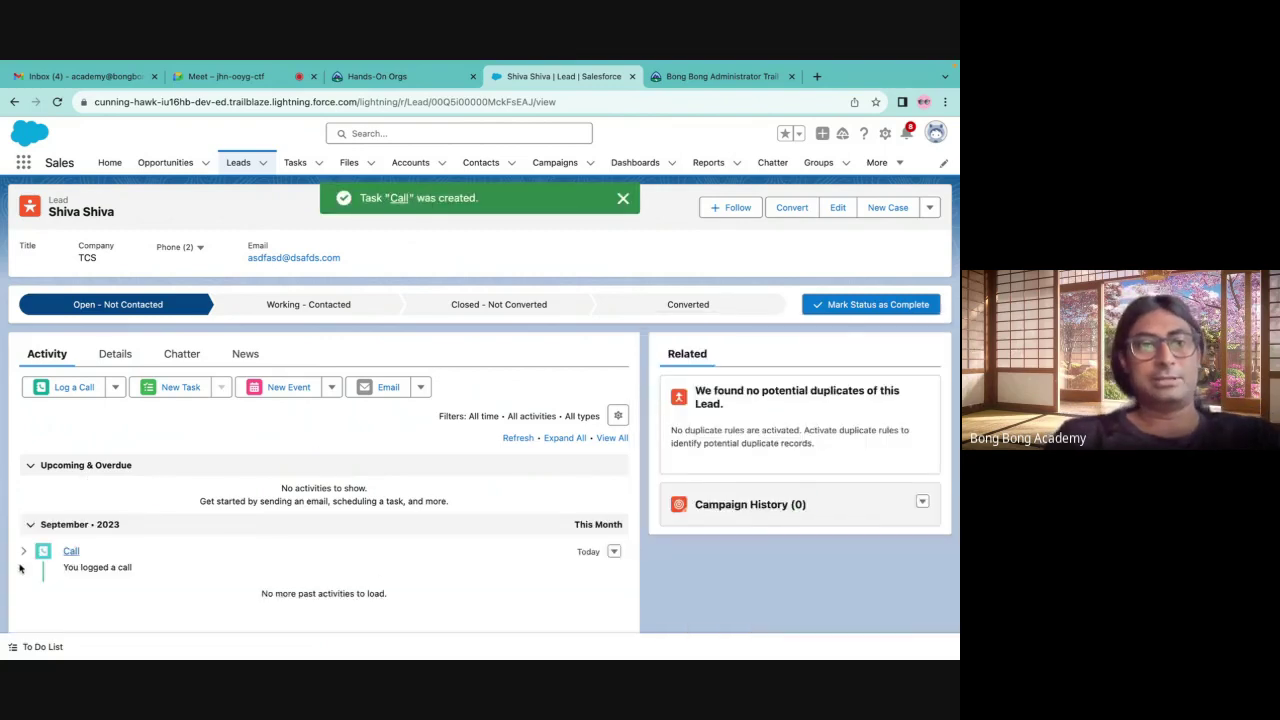
{"action": "left_click", "coordinate": [21, 555]}
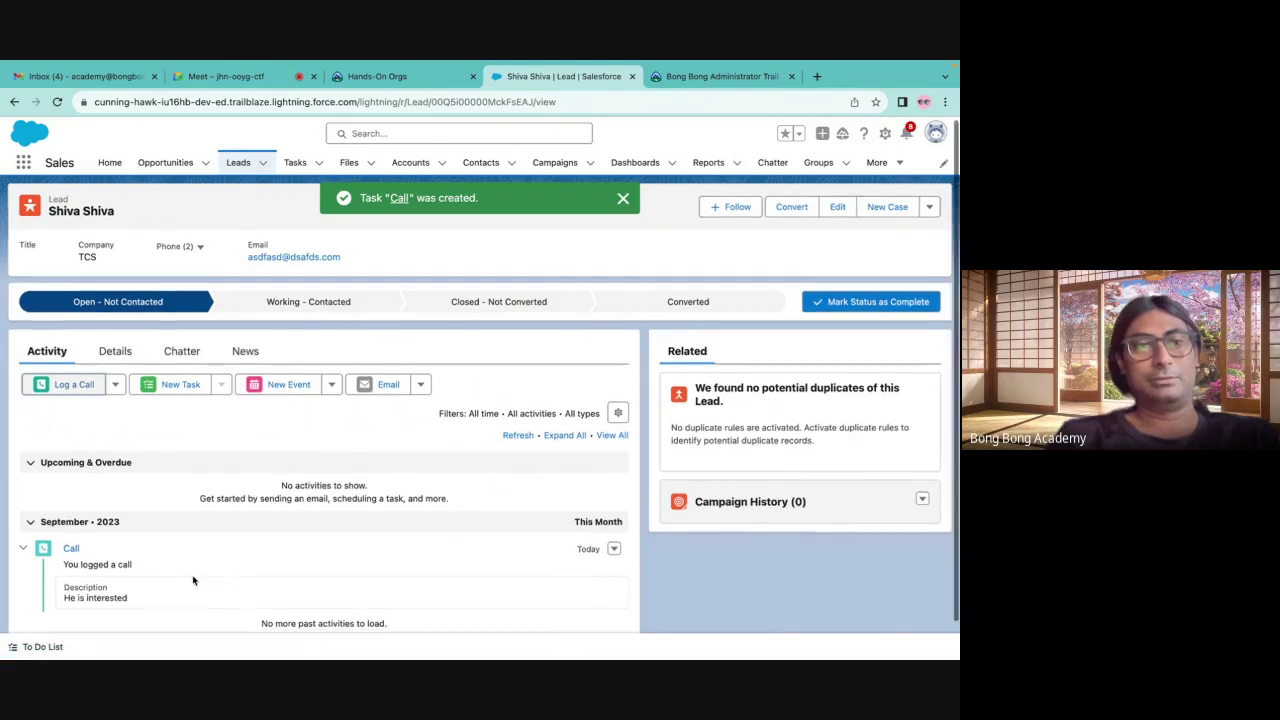
{"action": "scroll", "coordinate": [193, 580], "scroll_direction": "down", "scroll_amount": 1}
{"action": "scroll", "coordinate": [193, 580], "scroll_direction": "up", "scroll_amount": 1}
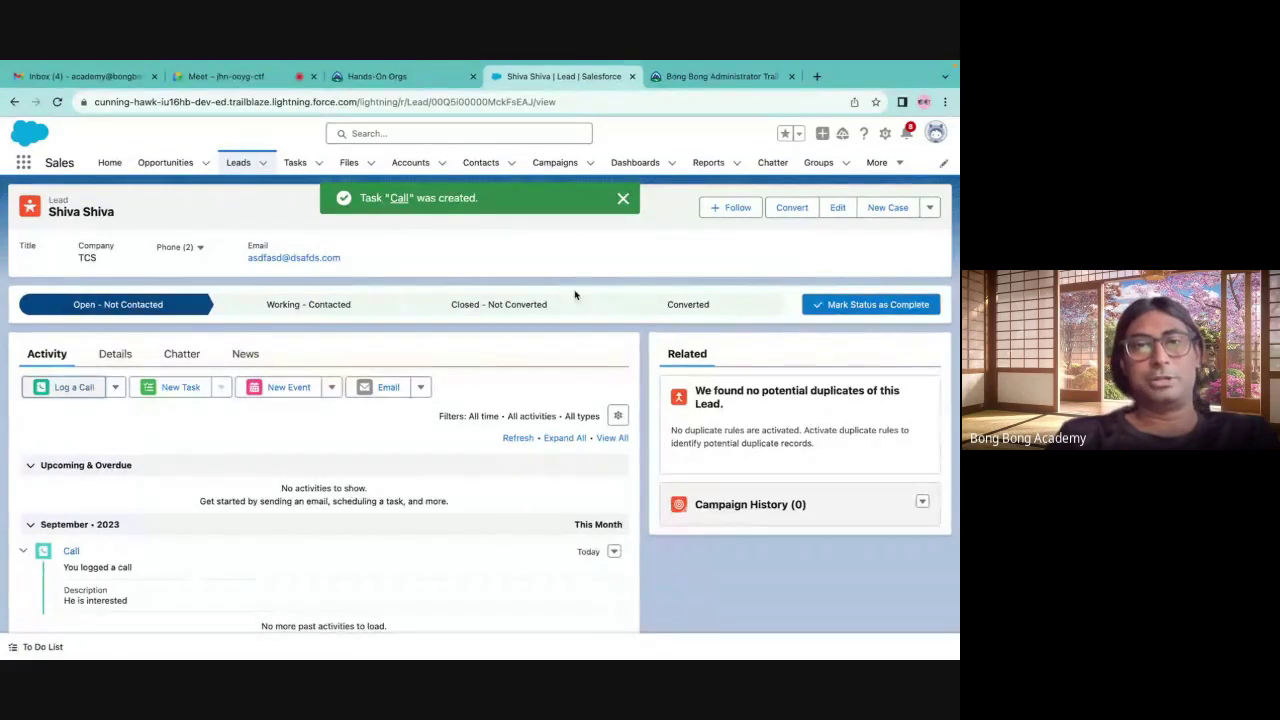
{"action": "left_click", "coordinate": [622, 198]}
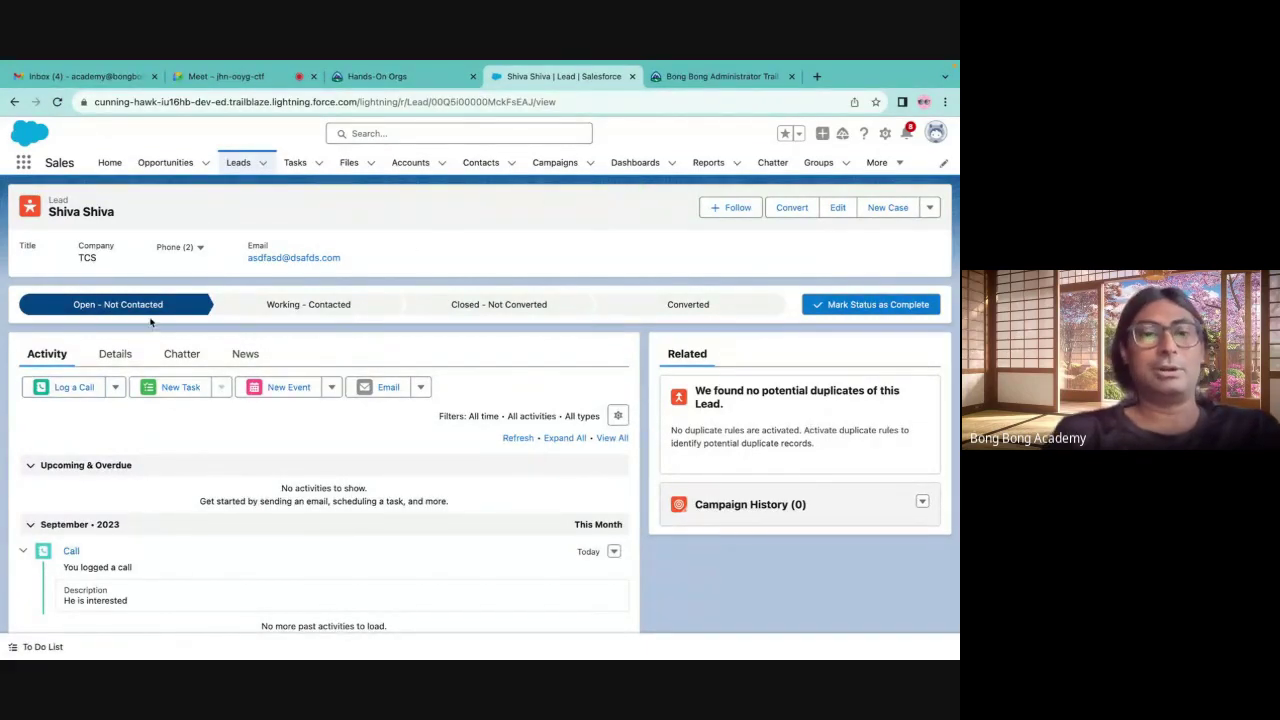
{"action": "left_click", "coordinate": [298, 312]}
Mark Working - Contacted as current status and open the Converted status conversion options
{"action": "left_click", "coordinate": [871, 304]}
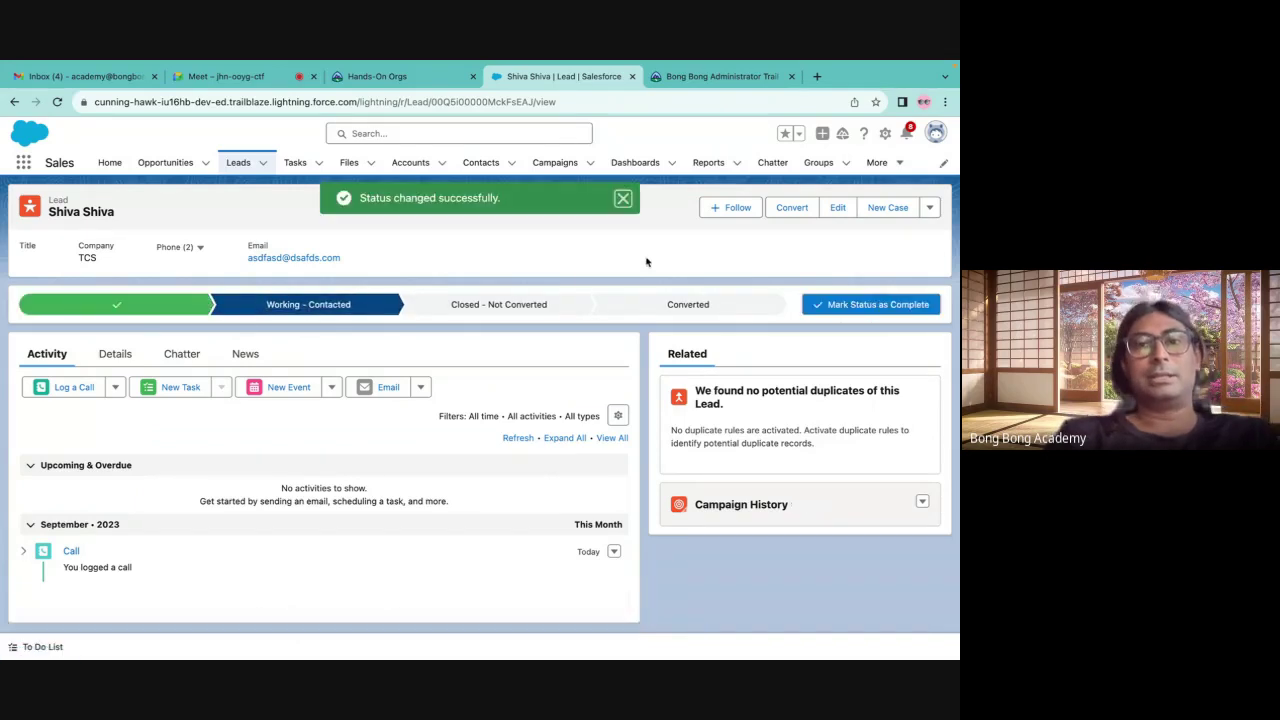
{"action": "left_click", "coordinate": [660, 304]}
{"action": "left_click", "coordinate": [909, 313]}
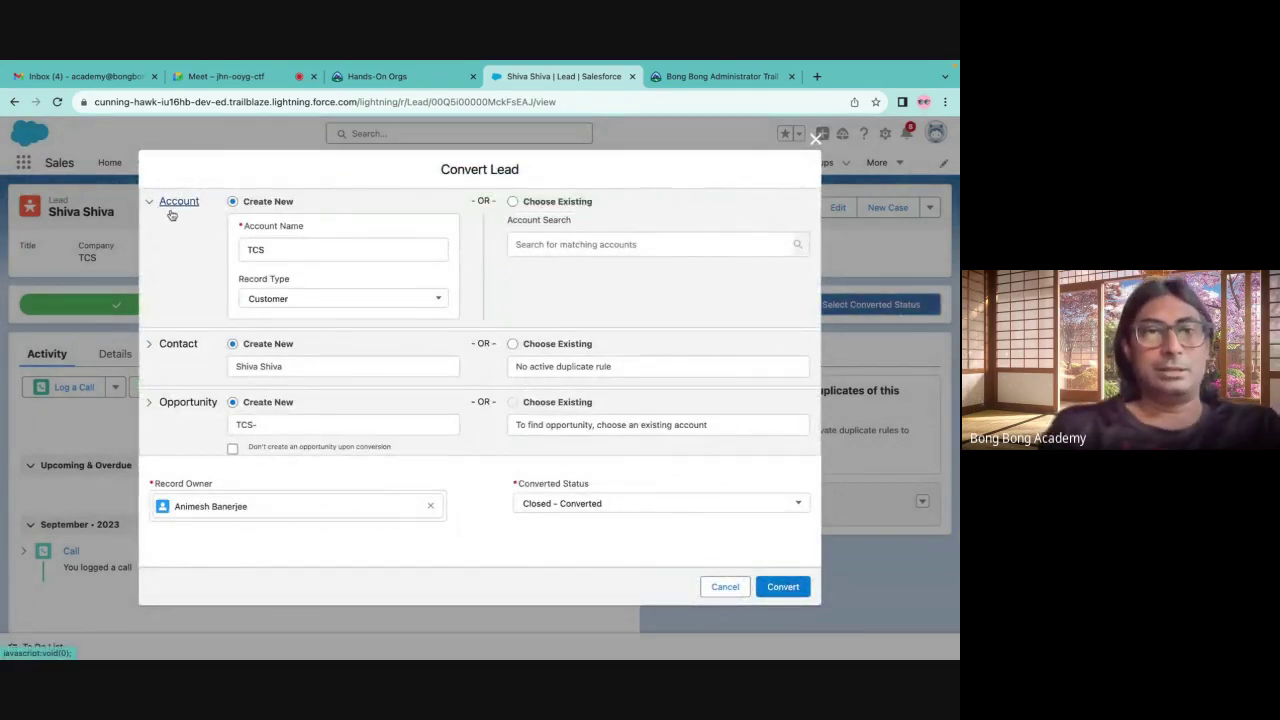
Convert the lead to account TCS and opportunity 'TCS-Bangalore Marathon' with Closed - Converted status
{"action": "left_click", "coordinate": [254, 249]}
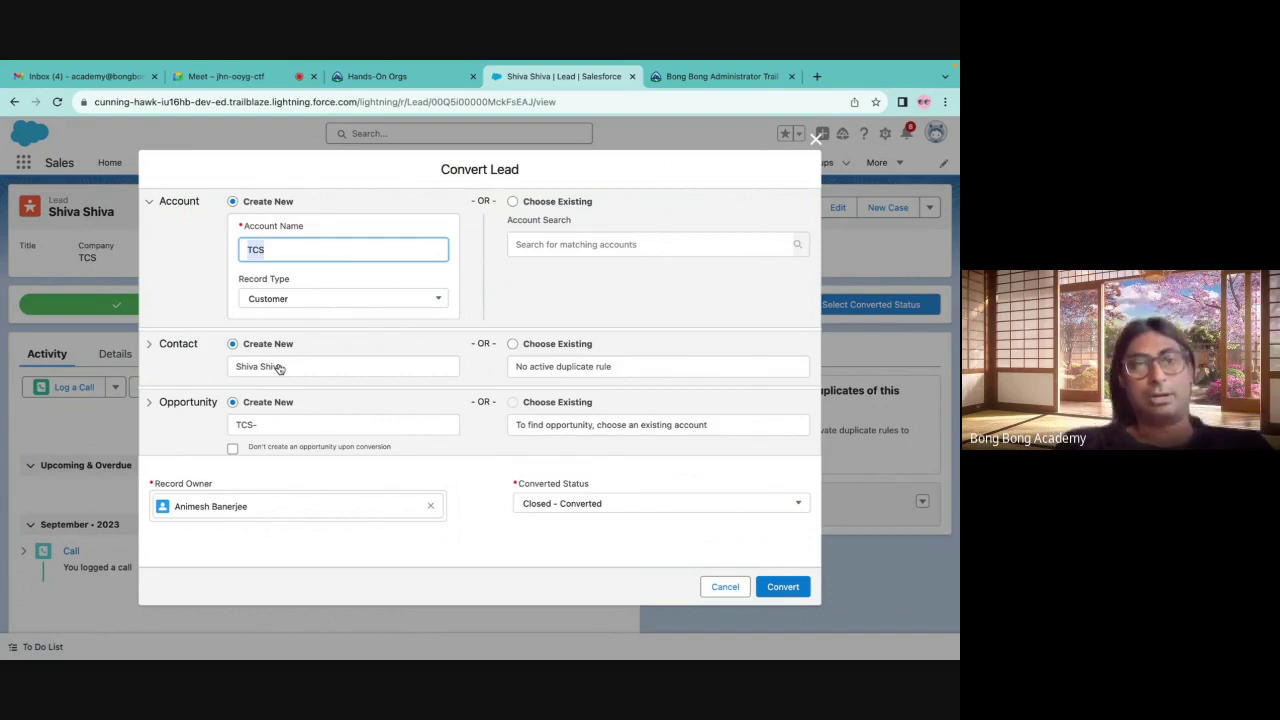
{"action": "left_click", "coordinate": [270, 425]}
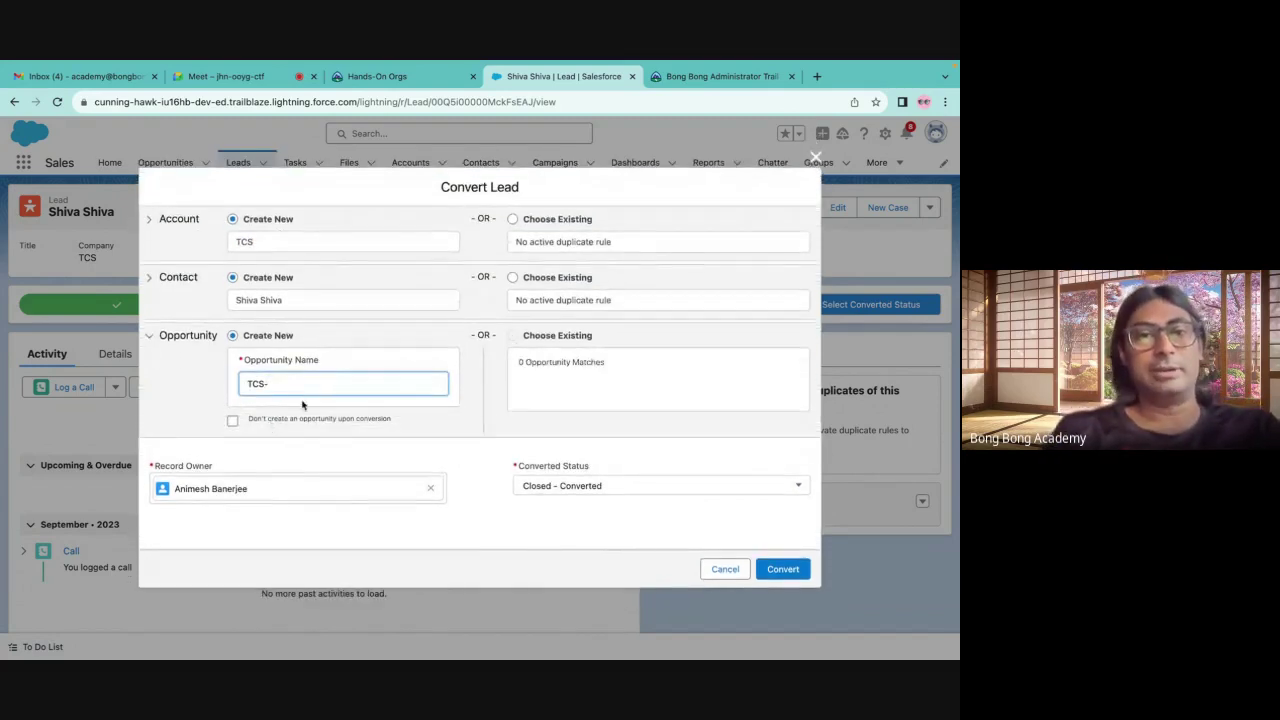
{"action": "left_click", "coordinate": [233, 422]}
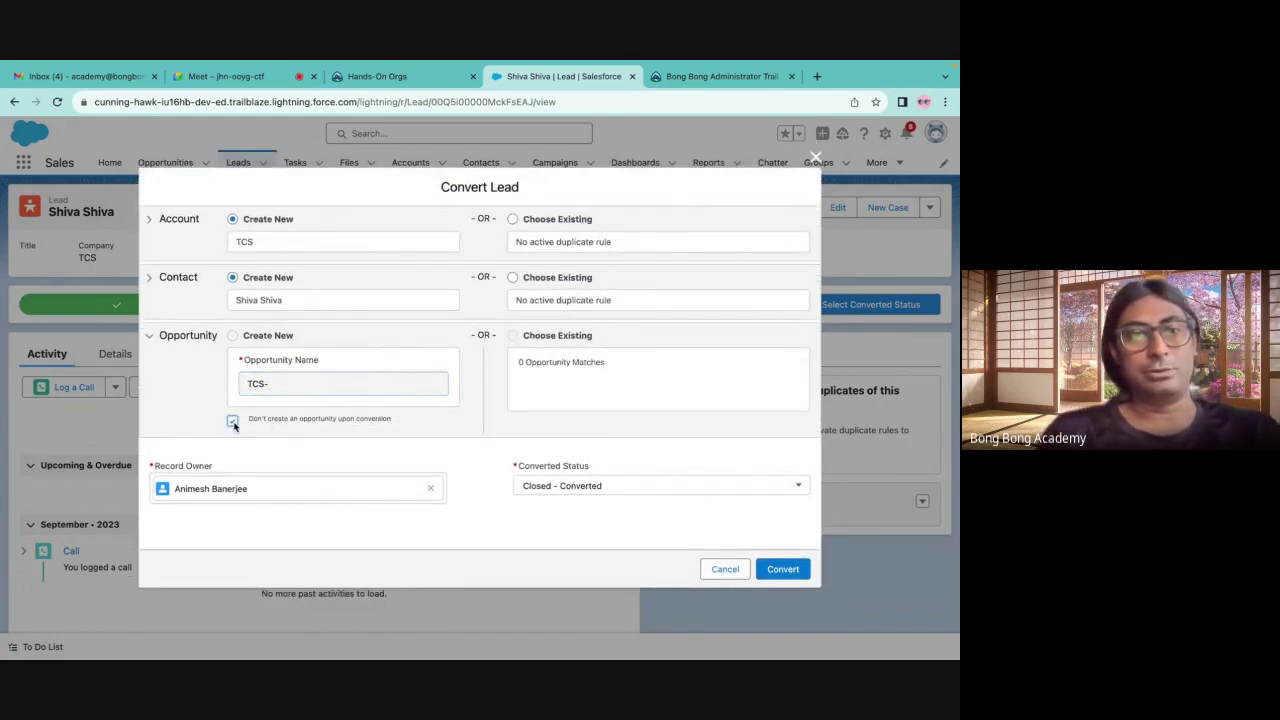
{"action": "left_click", "coordinate": [233, 422]}
{"action": "left_click", "coordinate": [295, 383]}
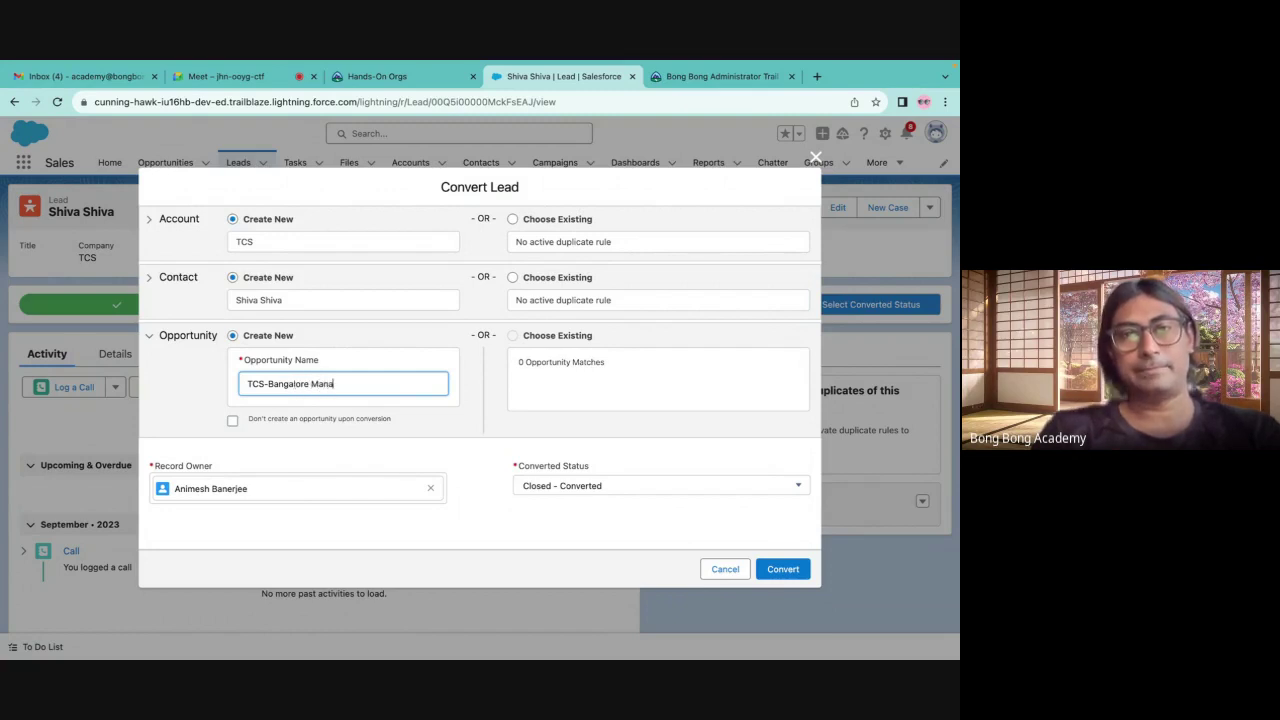
{"action": "type", "text": "n"}
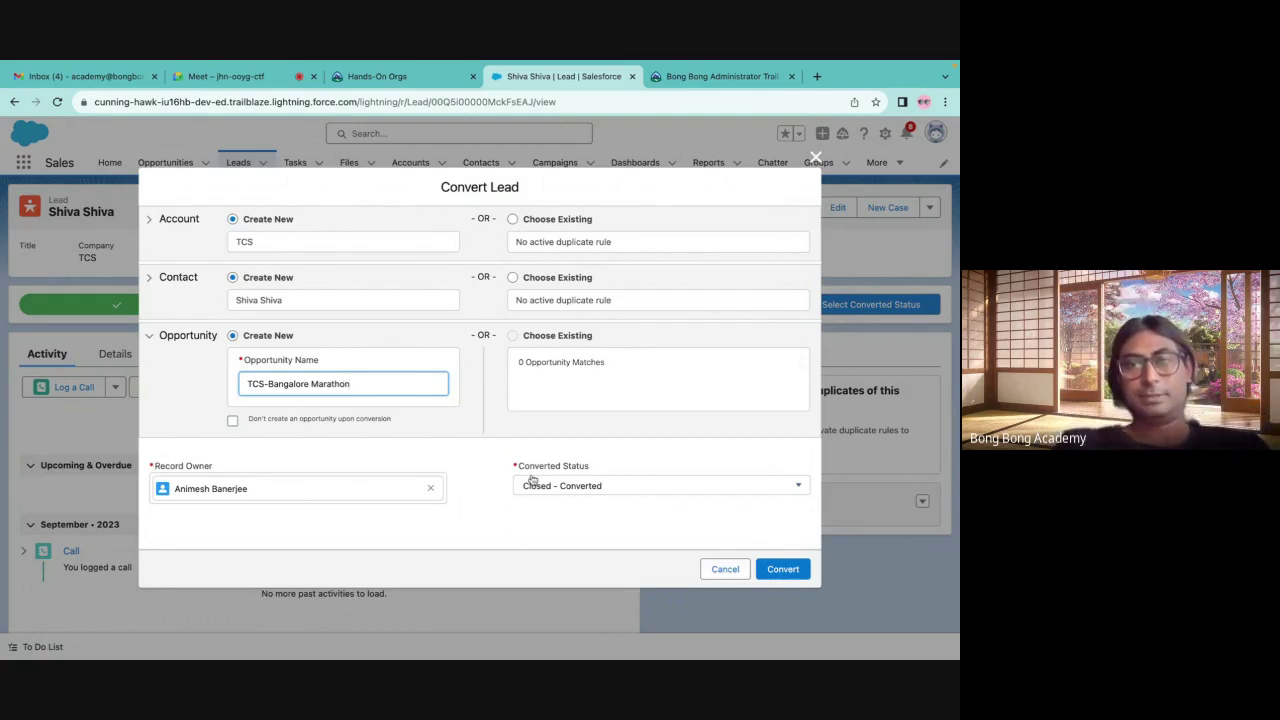
{"action": "left_click", "coordinate": [556, 492]}
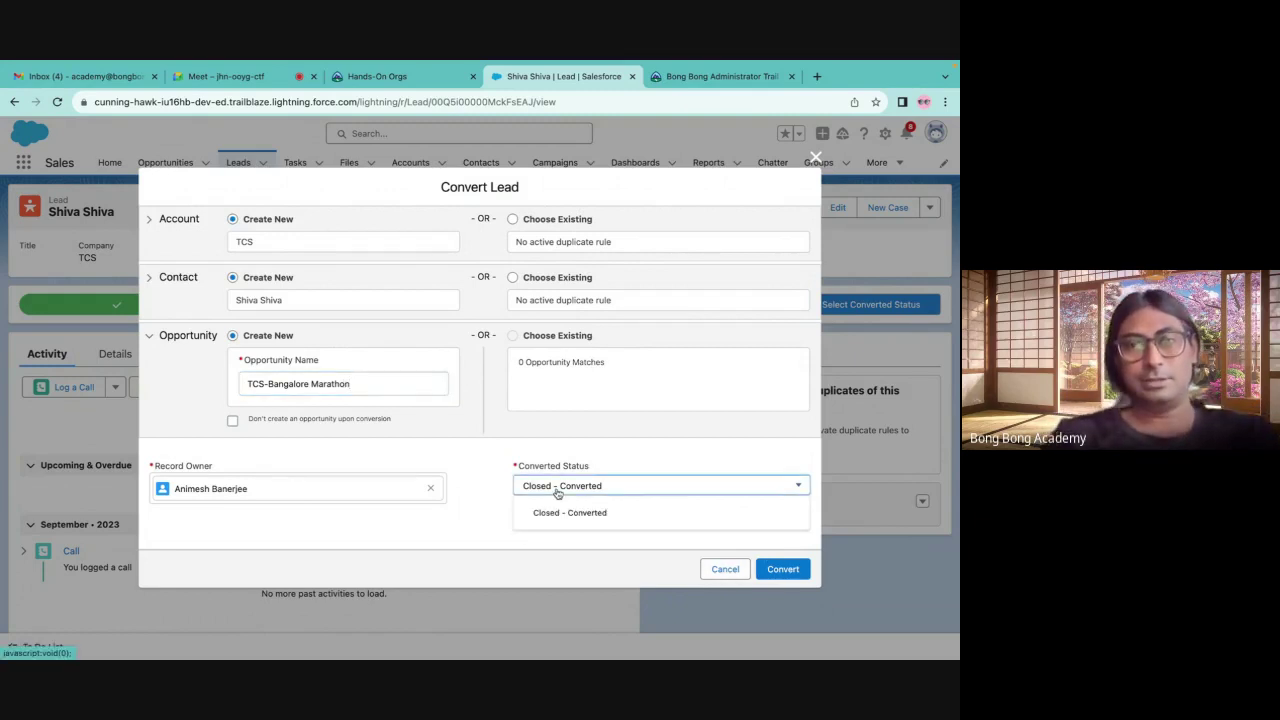
{"action": "left_click", "coordinate": [558, 483]}
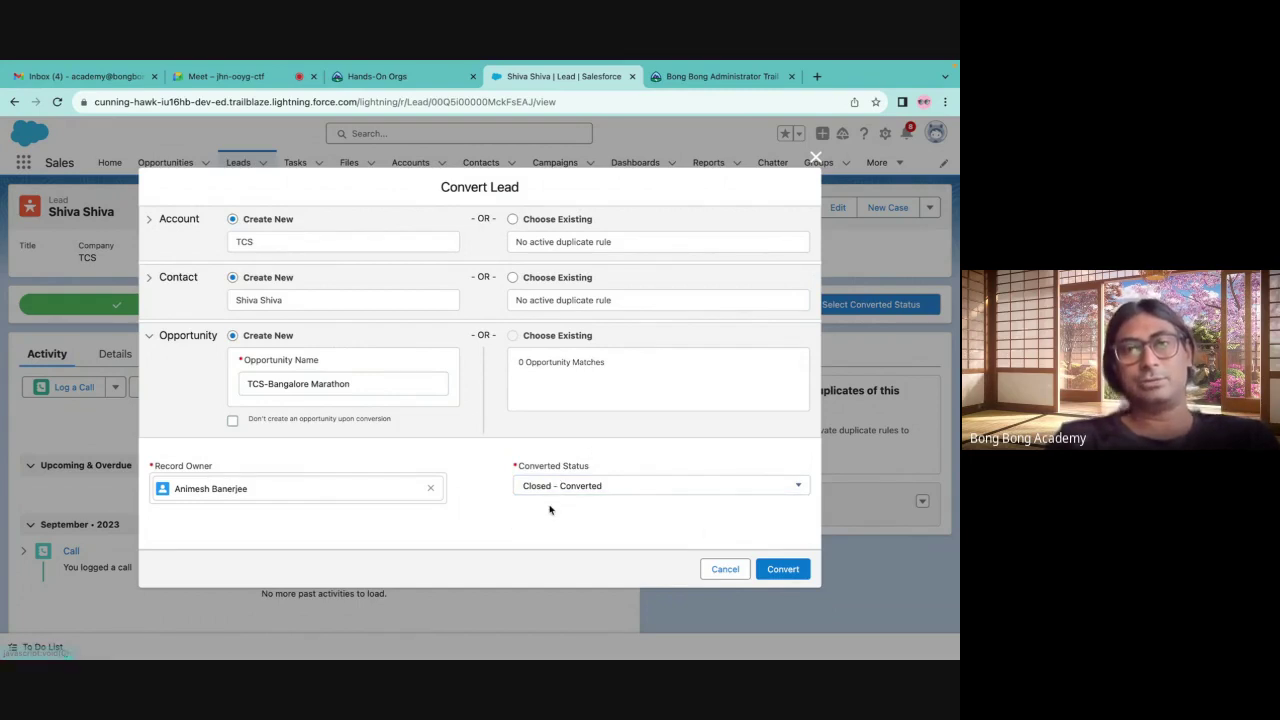
{"action": "left_click", "coordinate": [776, 570]}
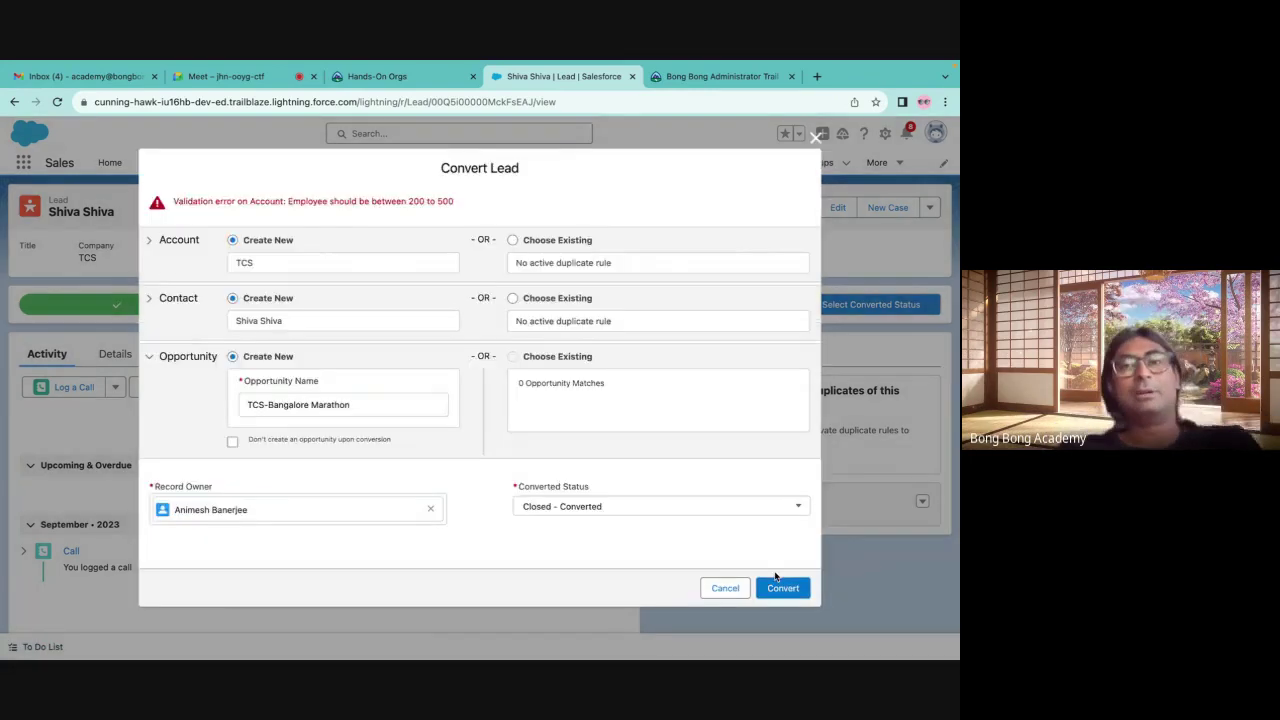
{"action": "scroll", "coordinate": [545, 393], "scroll_direction": "down", "scroll_amount": 1}
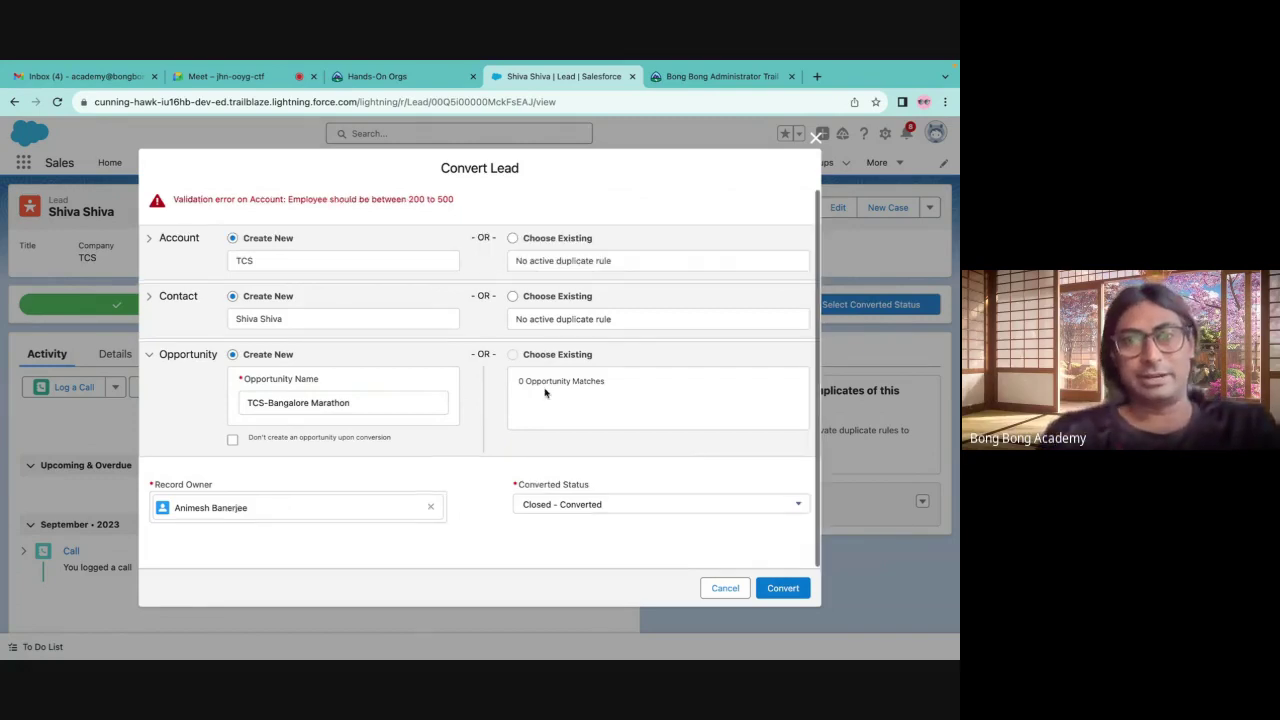
Close the old org's lead tab and launch the Batch 28 playground from Hands-On Orgs
{"action": "left_click", "coordinate": [818, 136]}
{"action": "left_click", "coordinate": [377, 76]}
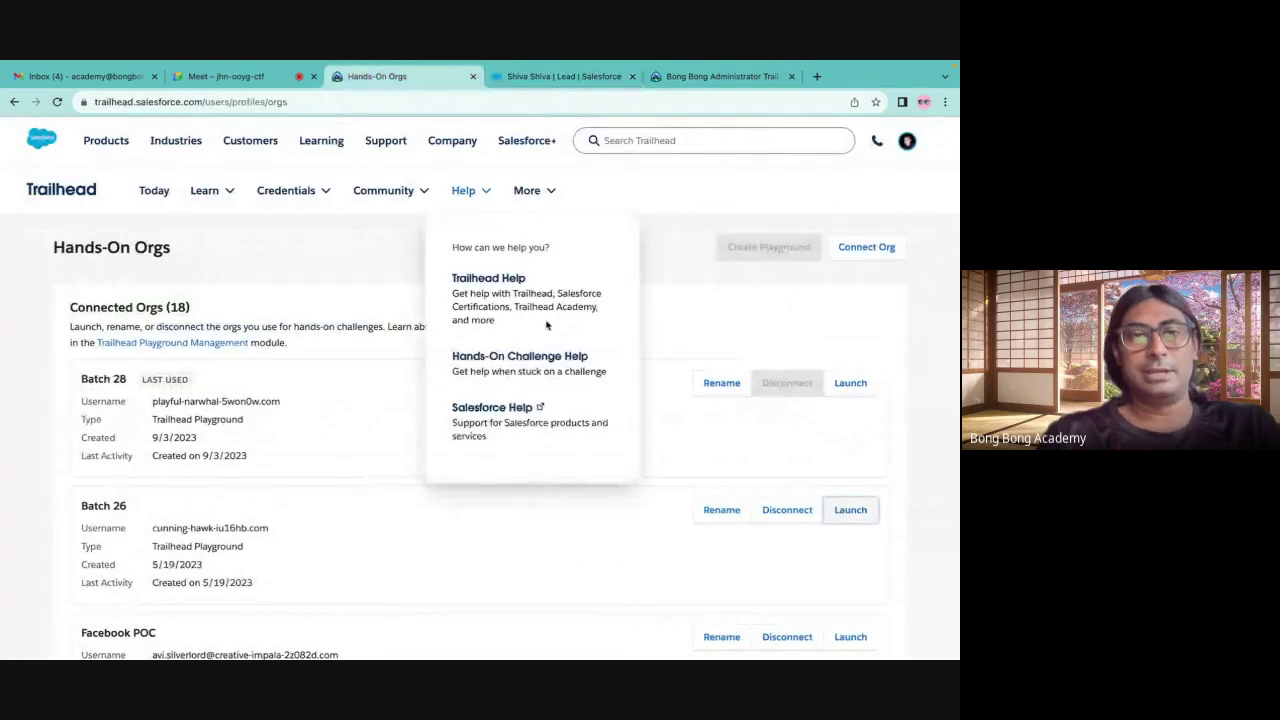
{"action": "left_click", "coordinate": [578, 80]}
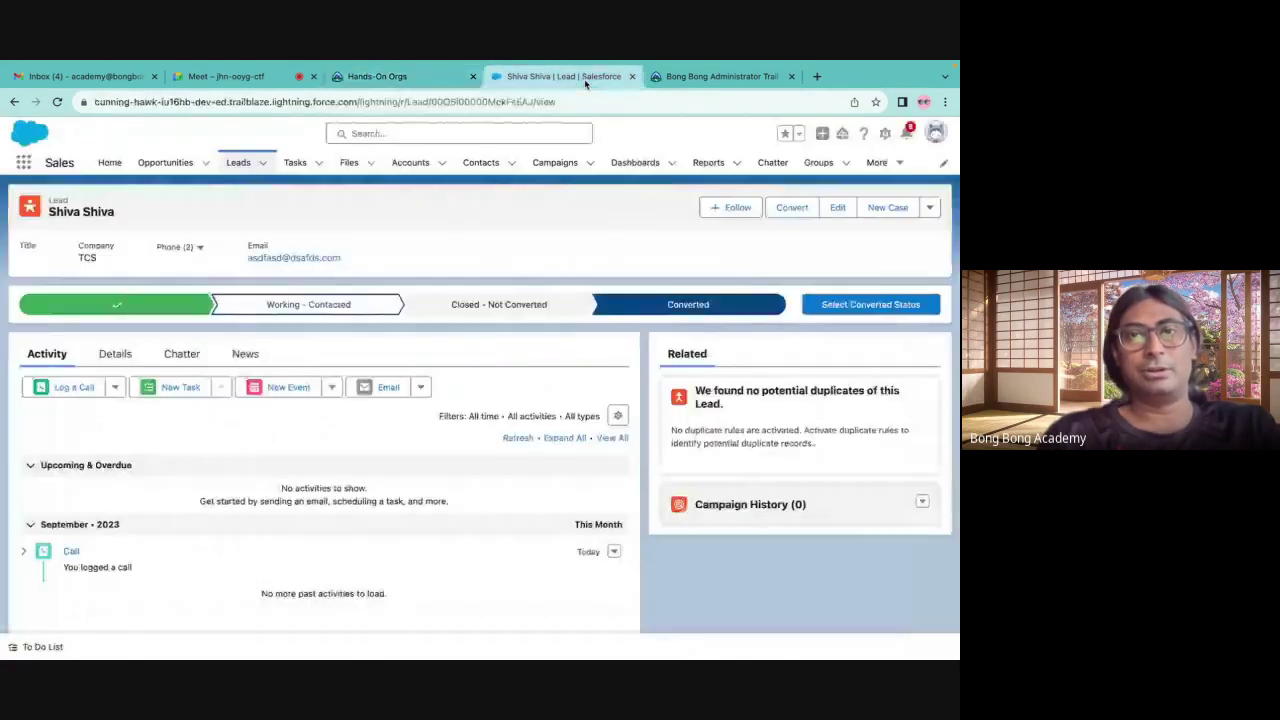
{"action": "left_click", "coordinate": [631, 77]}
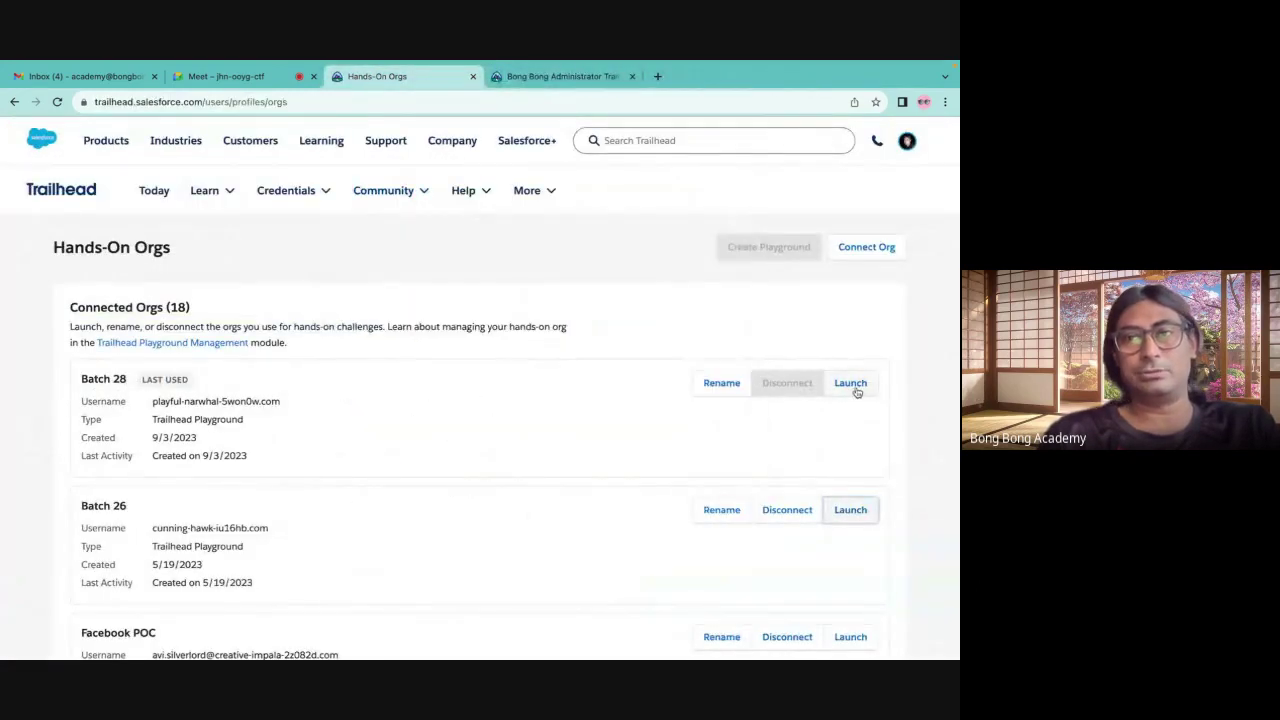
{"action": "left_click", "coordinate": [830, 388]}
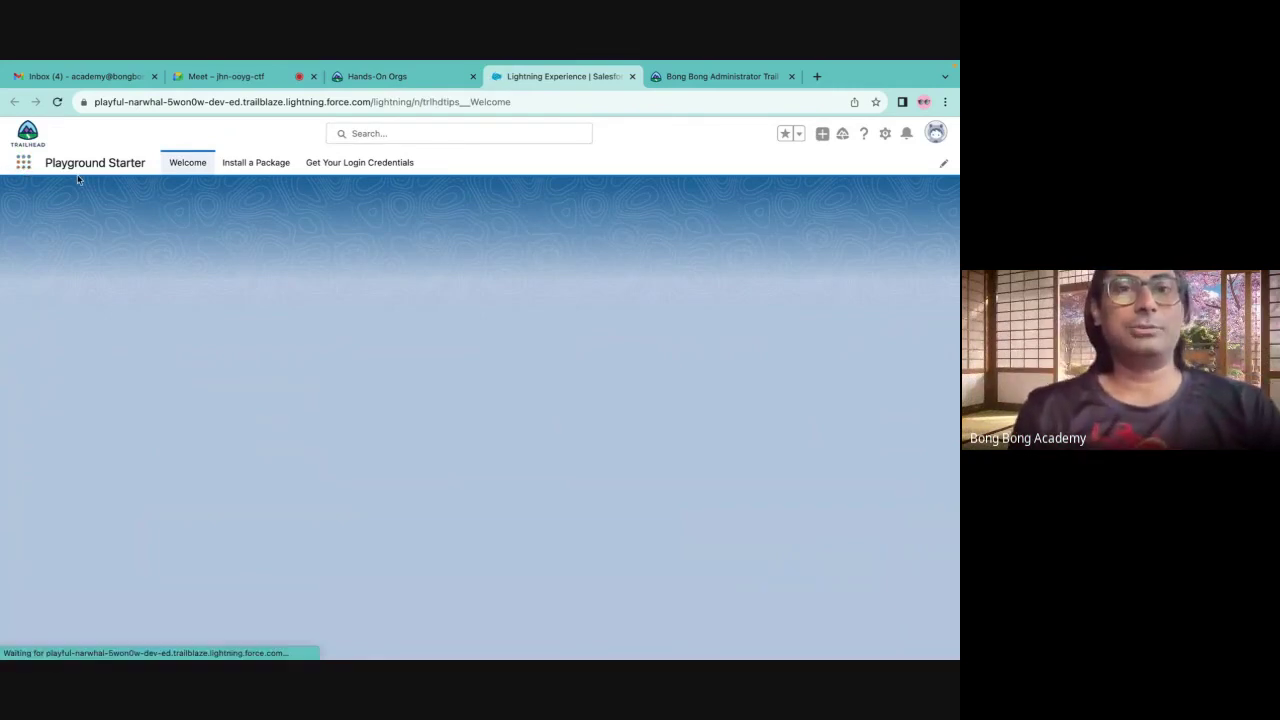
Dismiss the two popups, open Get Your Login Credentials, and highlight the playground username
{"action": "left_click", "coordinate": [253, 186]}
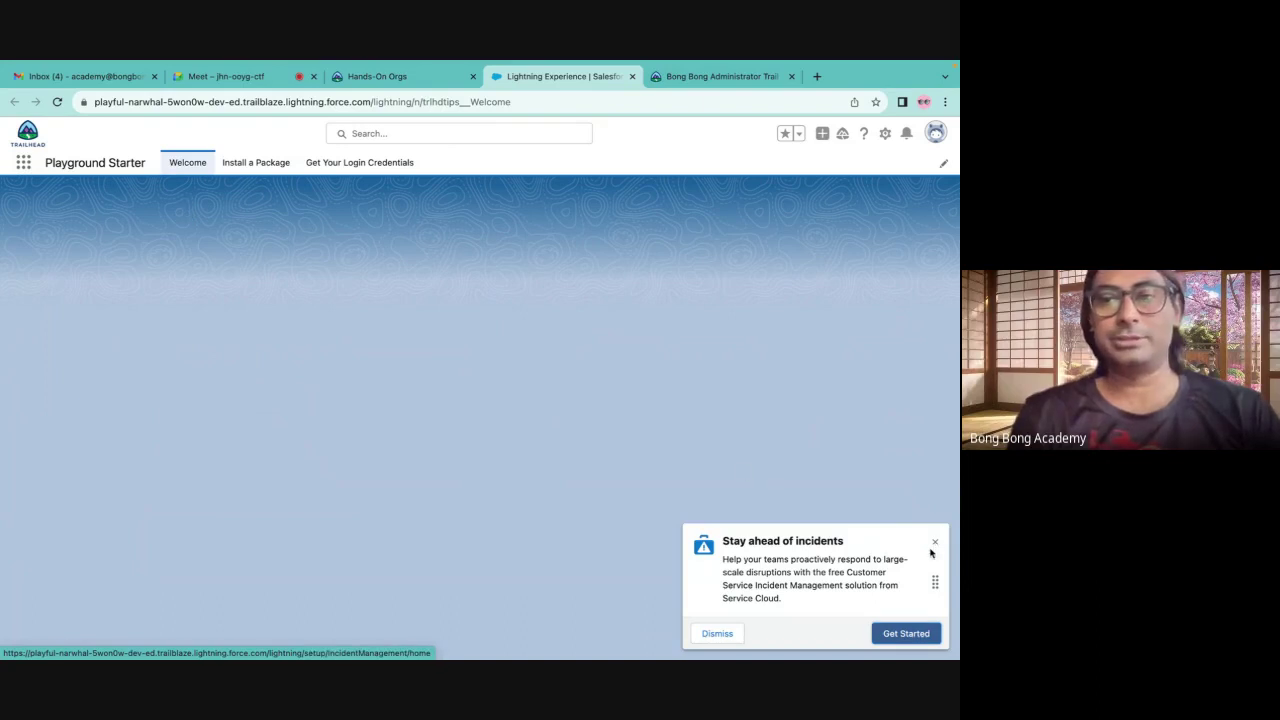
{"action": "left_click", "coordinate": [936, 544]}
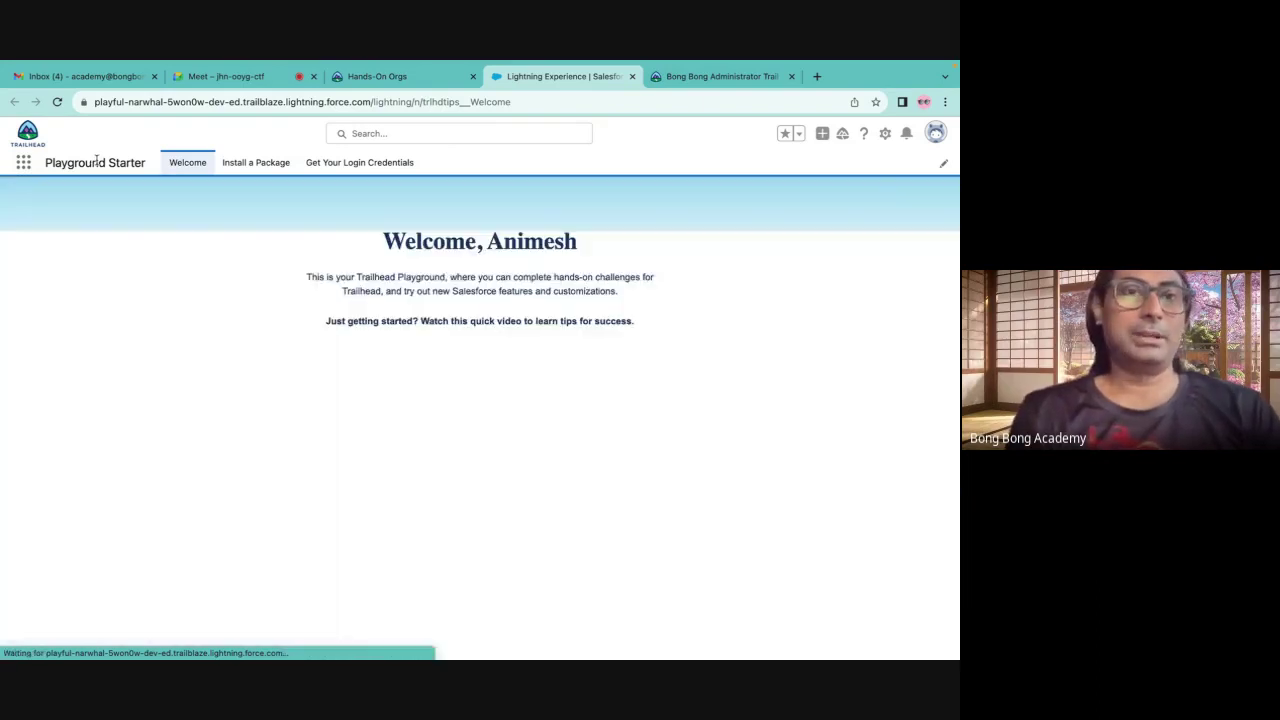
{"action": "left_click", "coordinate": [363, 166]}
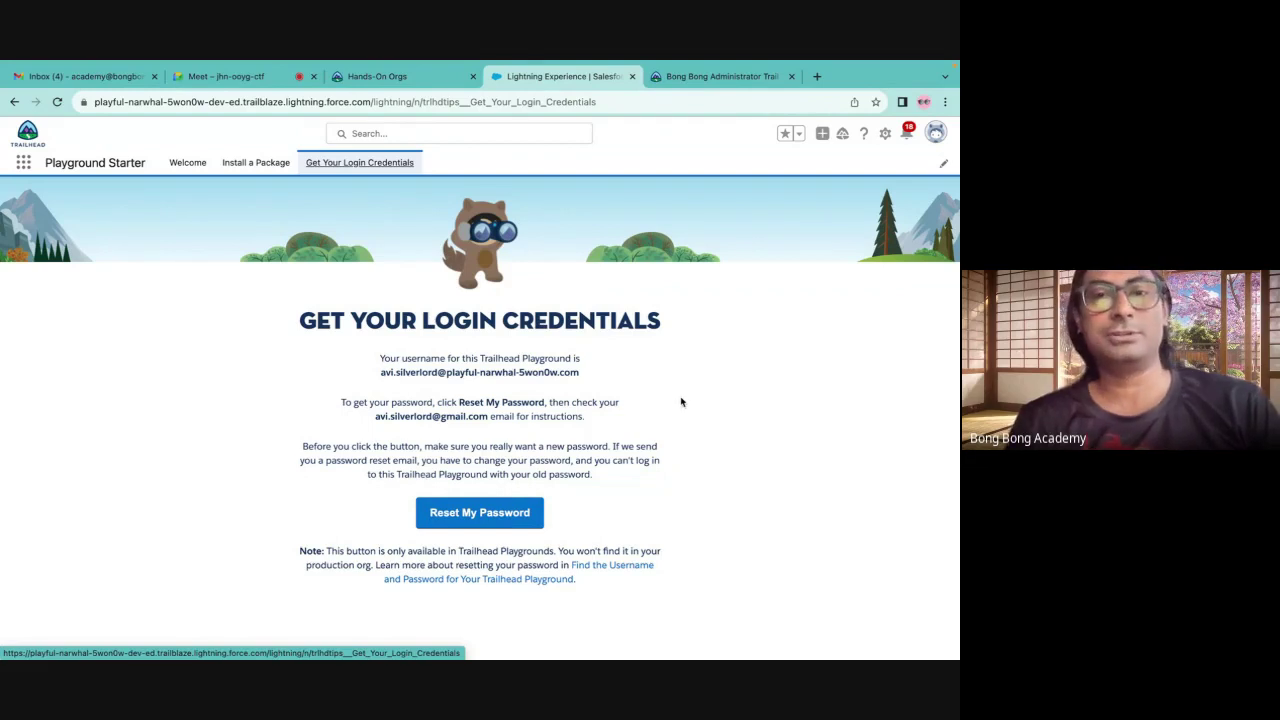
{"action": "left_click", "coordinate": [693, 78]}
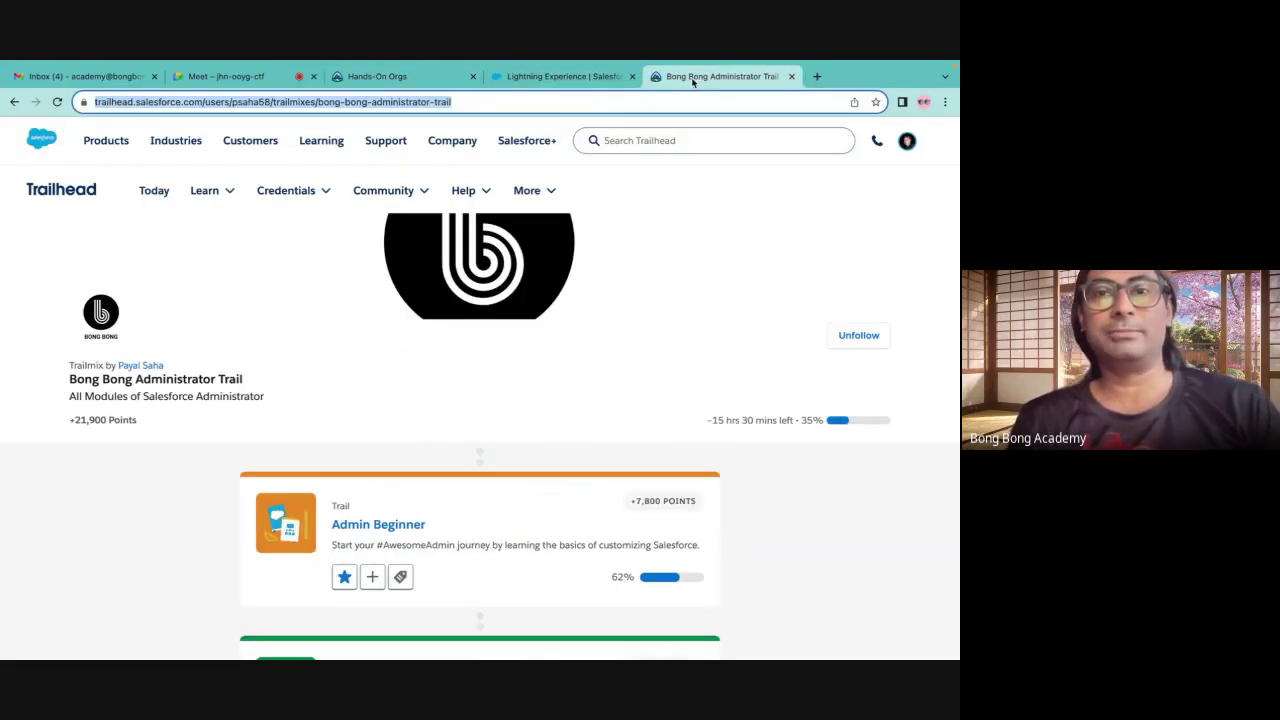
{"action": "left_click", "coordinate": [558, 76]}
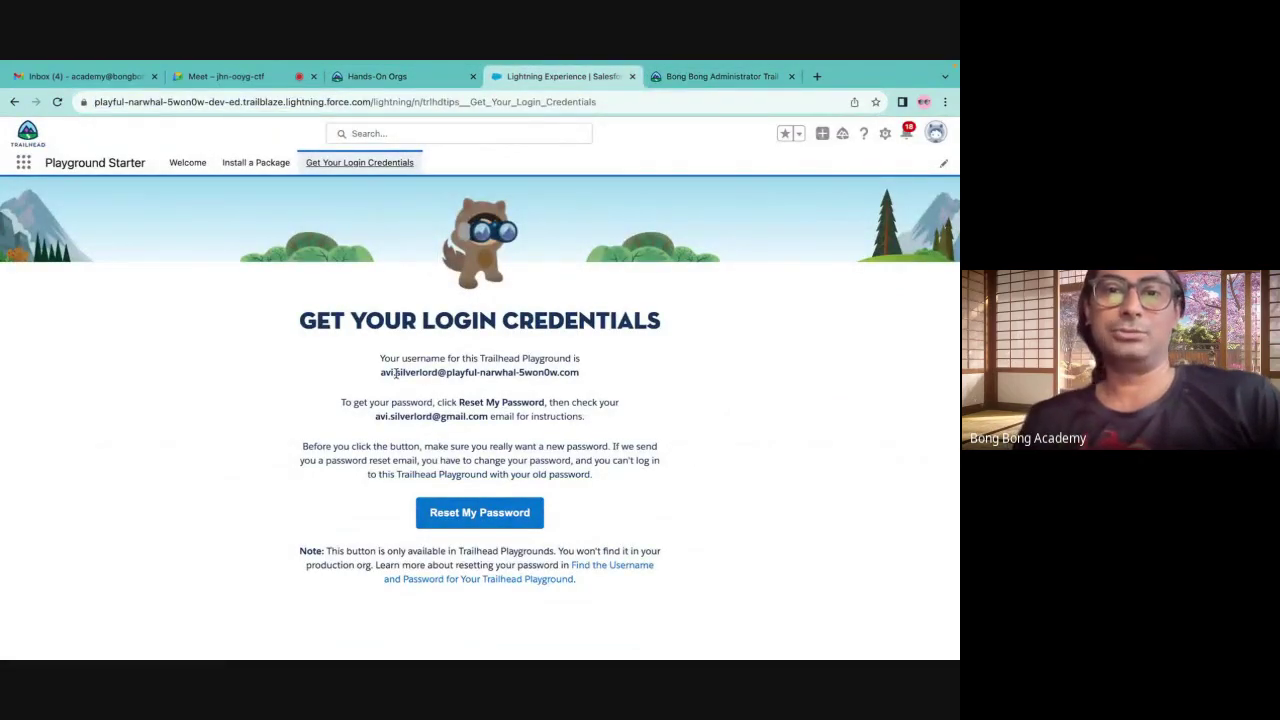
{"action": "left_click_drag", "start_coordinate": [380, 372], "coordinate": [616, 376]}
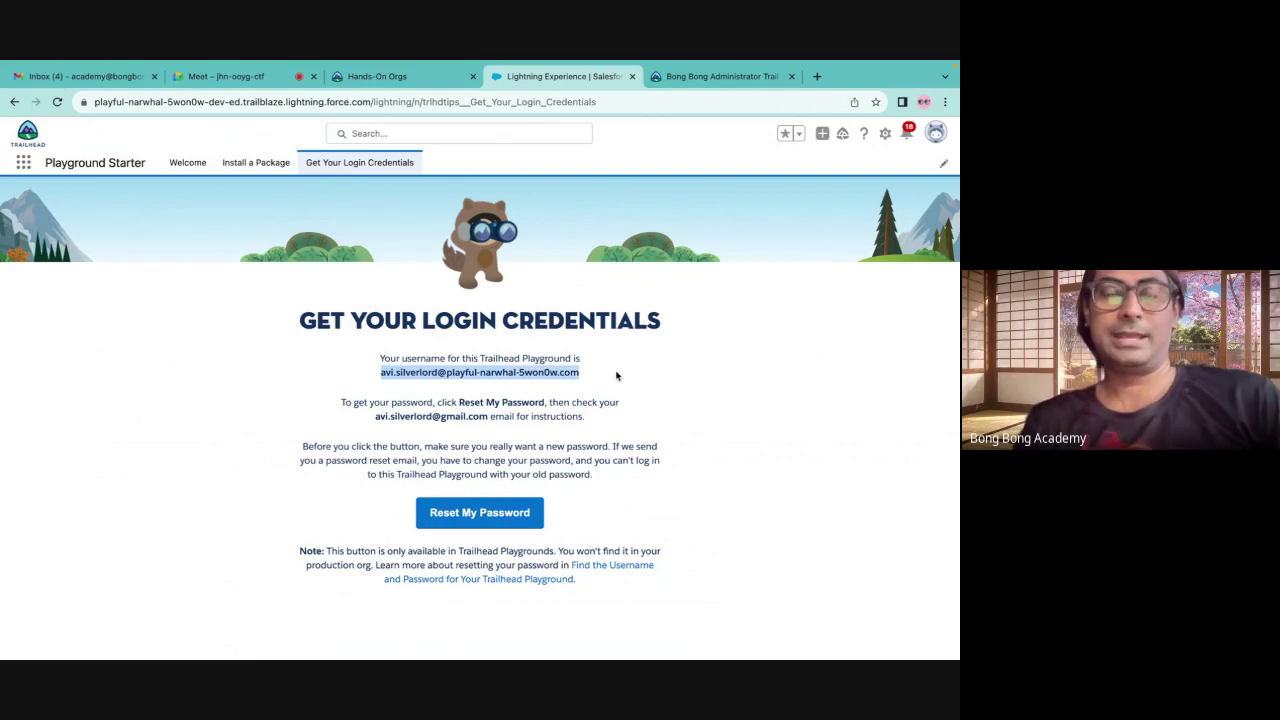
{"action": "left_click", "coordinate": [22, 166]}
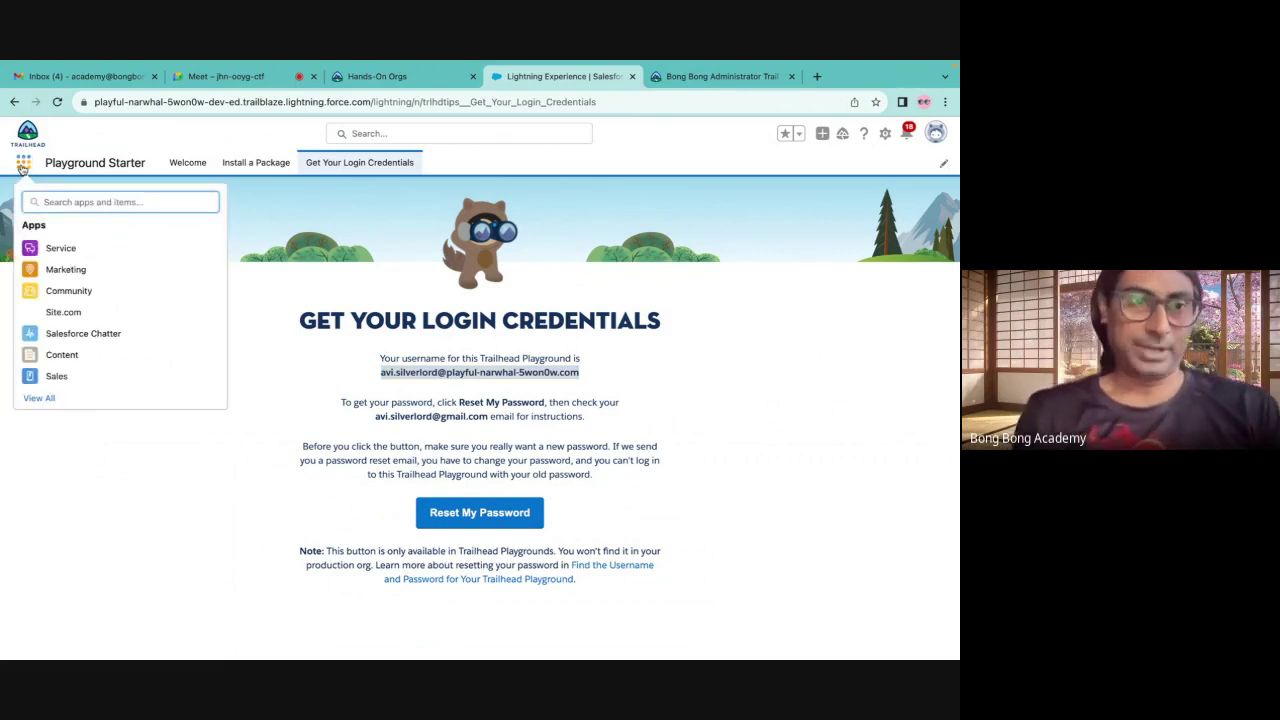
In the Sales app, create a lead with the person's first and last name and company TCS
{"action": "left_click", "coordinate": [42, 376]}
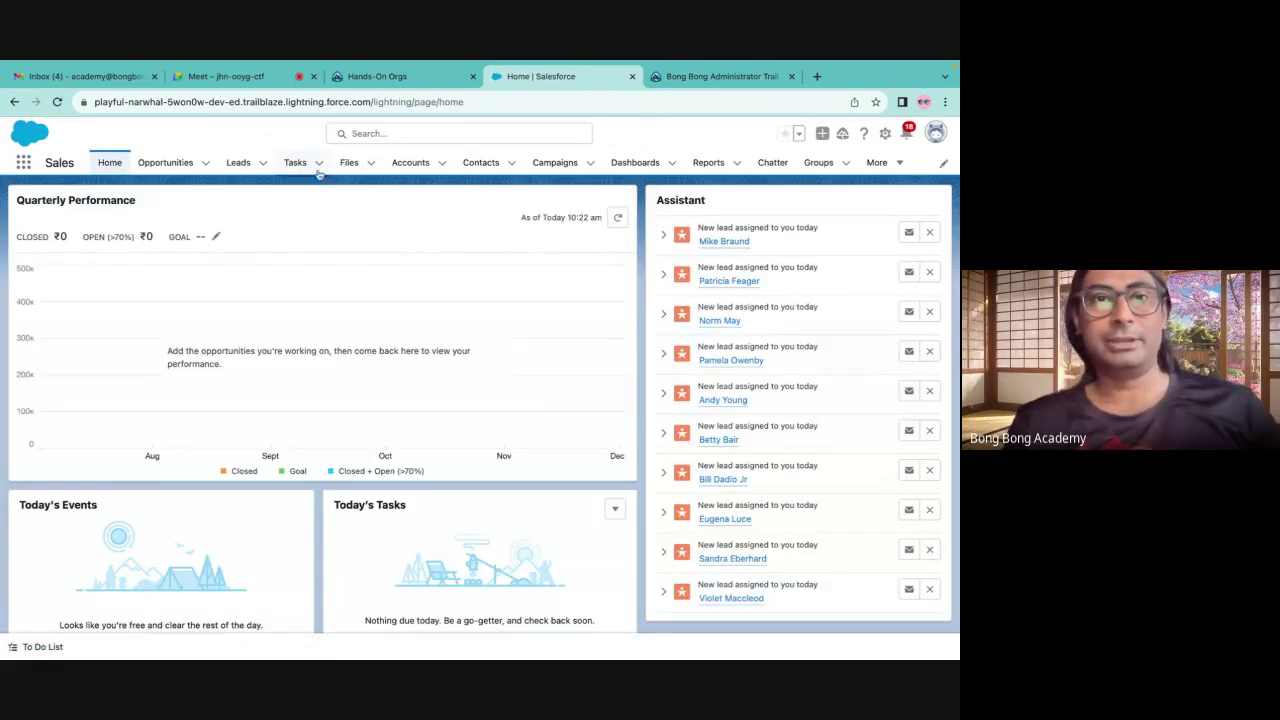
{"action": "left_click", "coordinate": [263, 164]}
{"action": "left_click", "coordinate": [266, 189]}
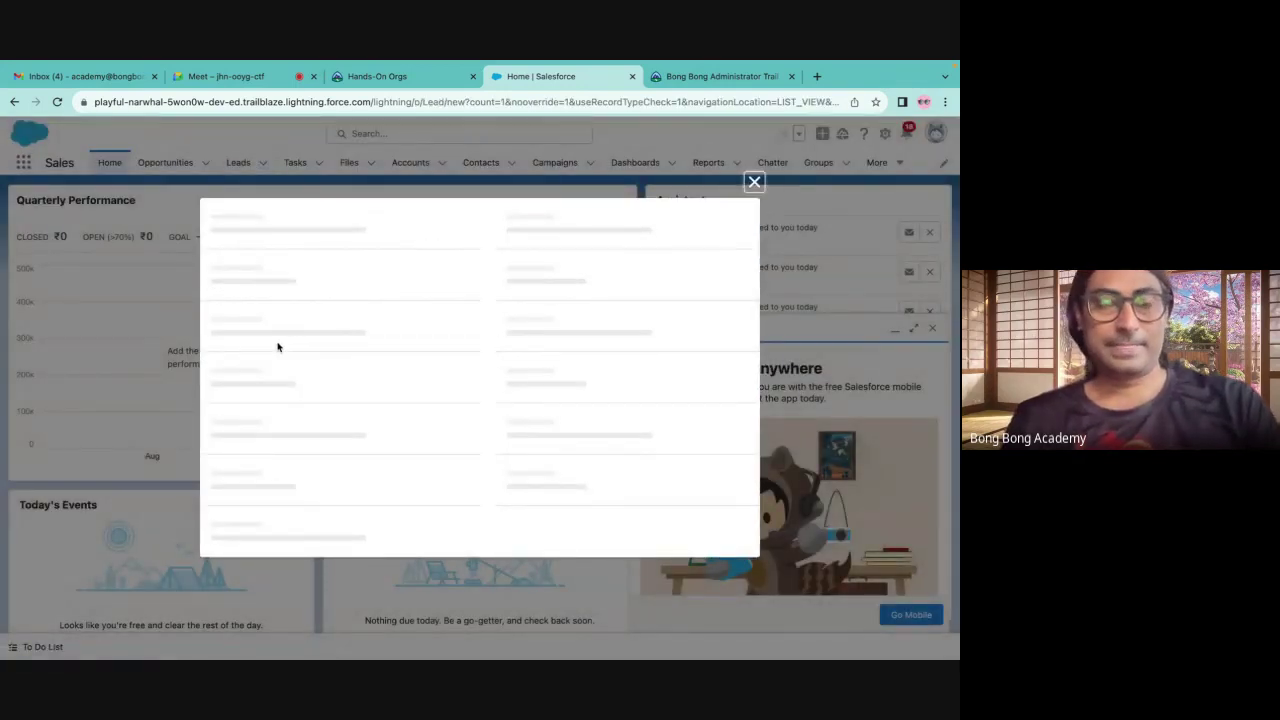
{"action": "left_click", "coordinate": [252, 397]}
{"action": "left_click", "coordinate": [252, 366]}
{"action": "type", "text": "S"}
{"action": "key", "text": "Tab"}
{"action": "type", "text": "Shi"}
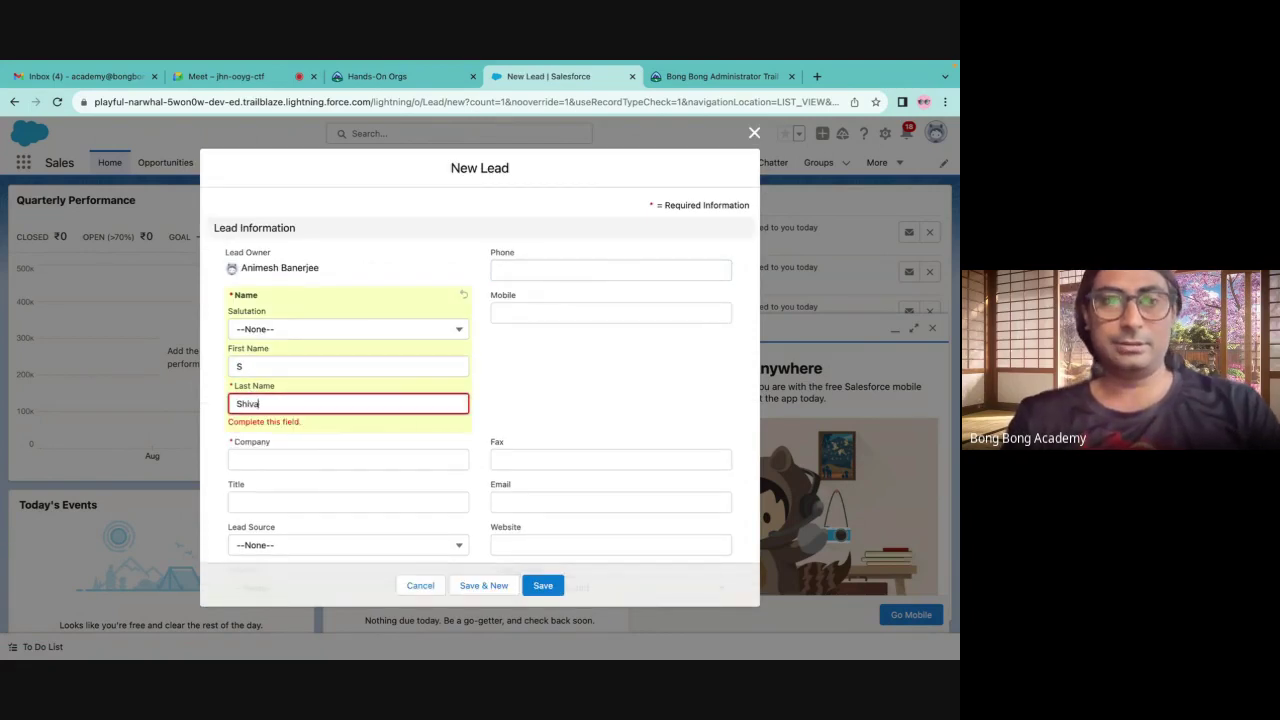
{"action": "left_click", "coordinate": [270, 464]}
{"action": "type", "text": "TCS"}
{"action": "left_click", "coordinate": [546, 590]}
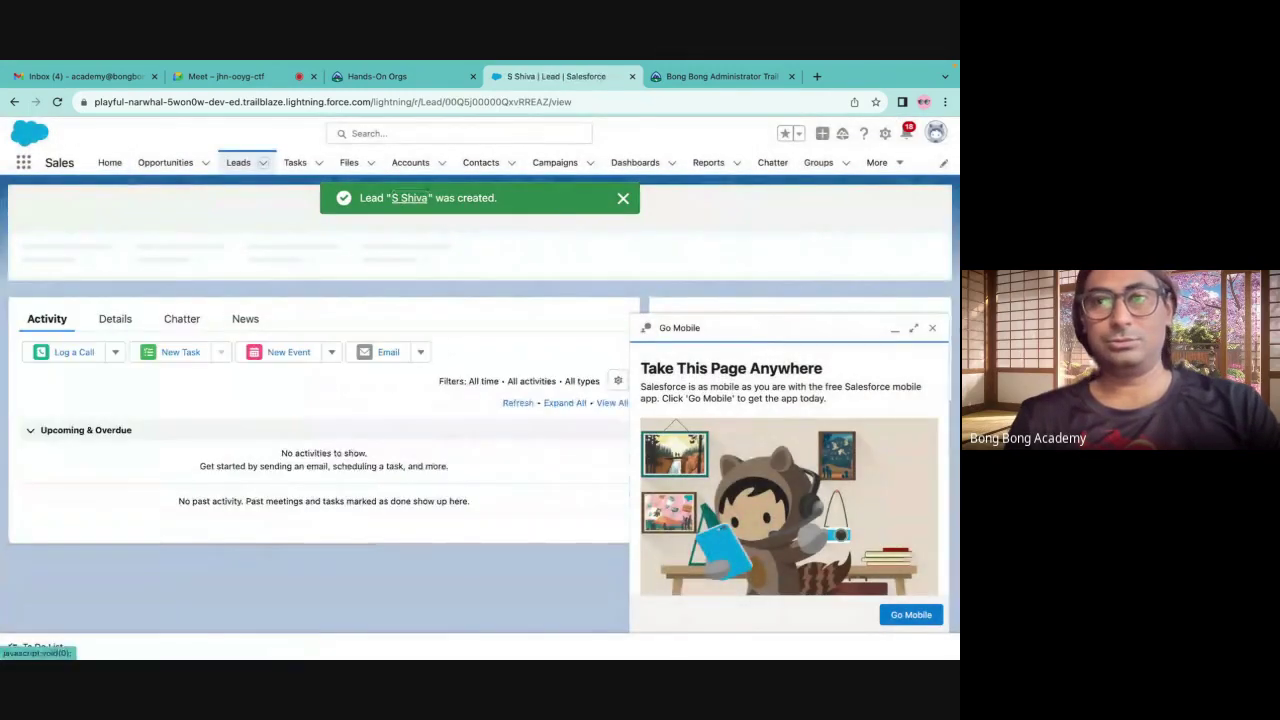
Convert the lead with Converted status and opportunity TCS-Bangalore Marathon, then open the TCS account
{"action": "left_click", "coordinate": [932, 329]}
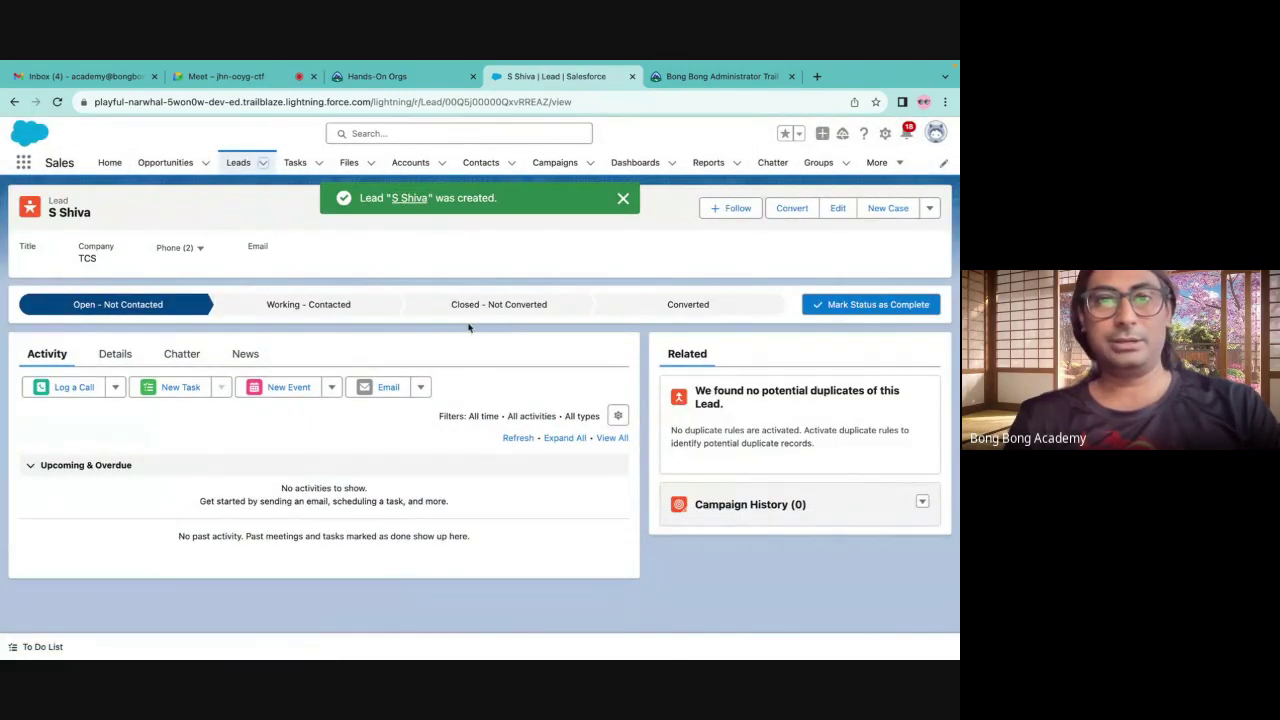
{"action": "left_click", "coordinate": [725, 306]}
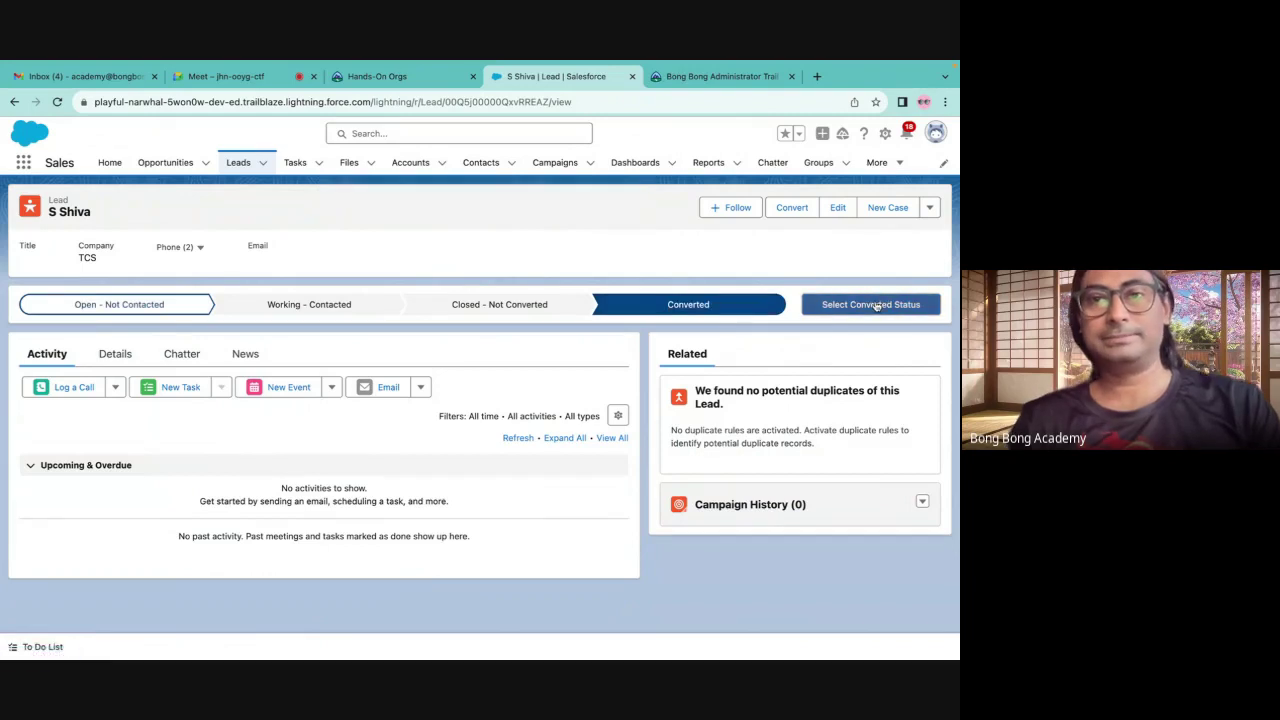
{"action": "left_click", "coordinate": [875, 305]}
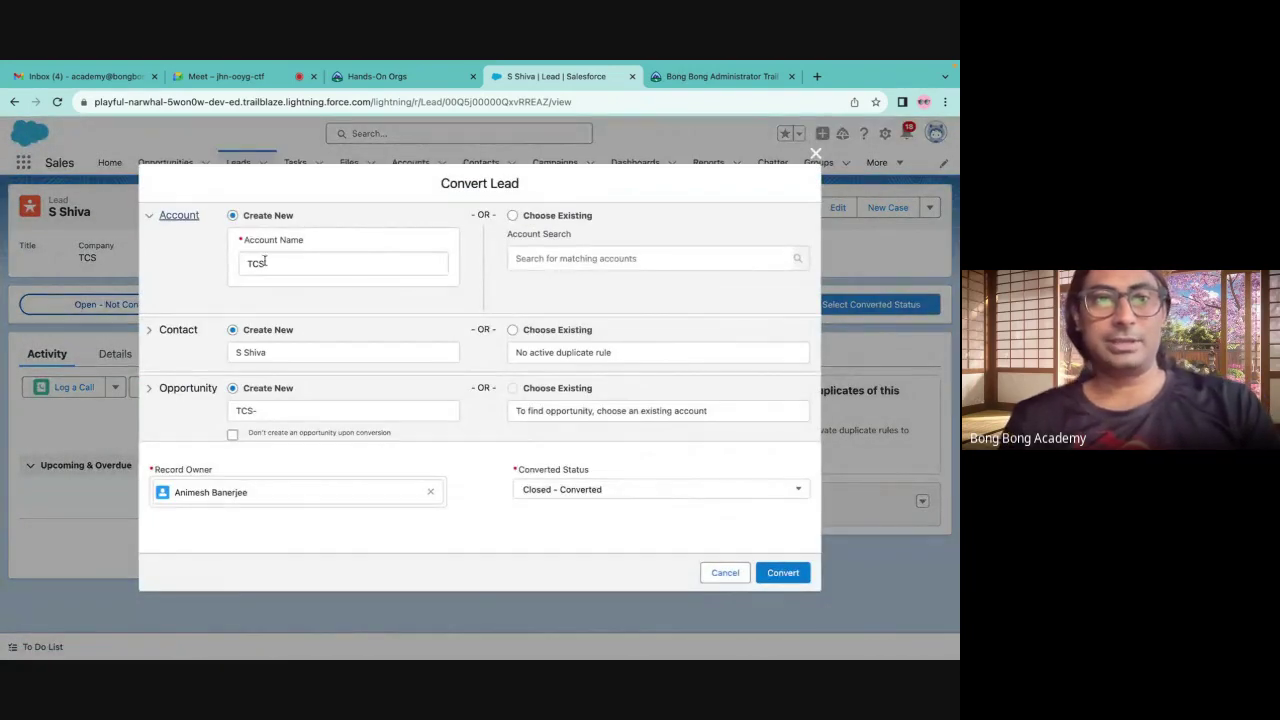
{"action": "left_click", "coordinate": [266, 410]}
{"action": "type", "text": "Bangalore Marathon"}
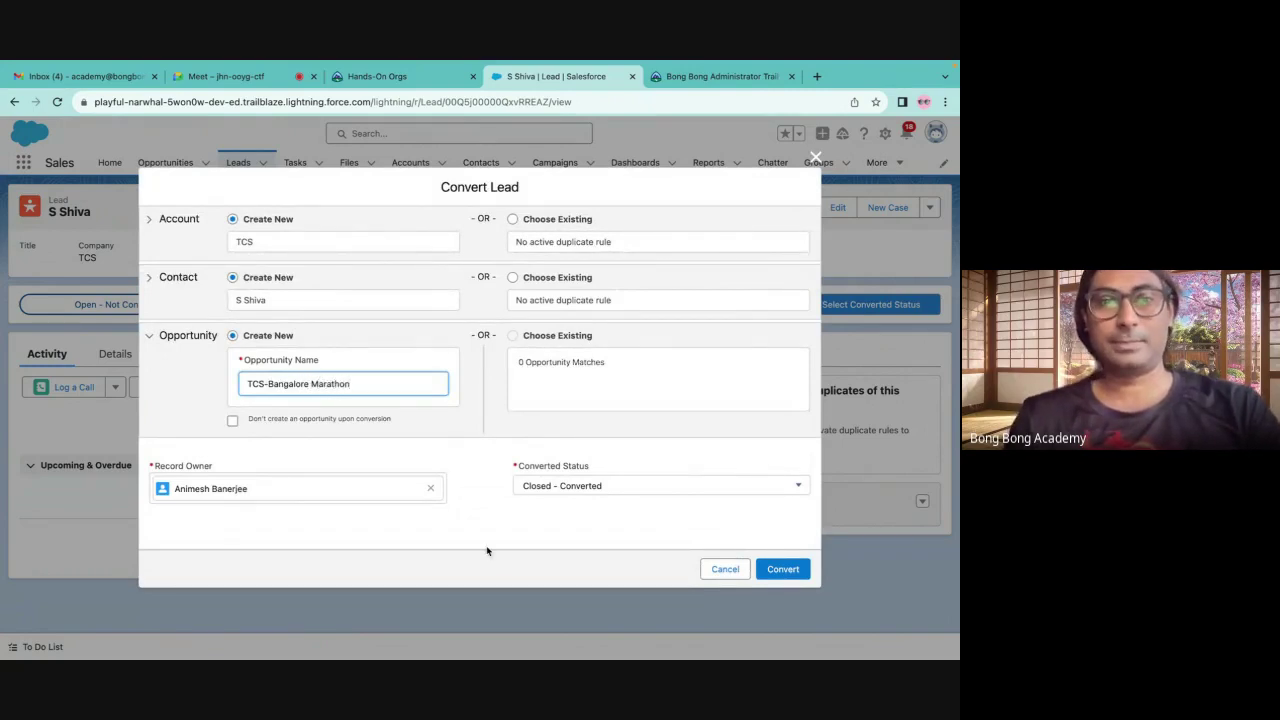
{"action": "left_click", "coordinate": [783, 569]}
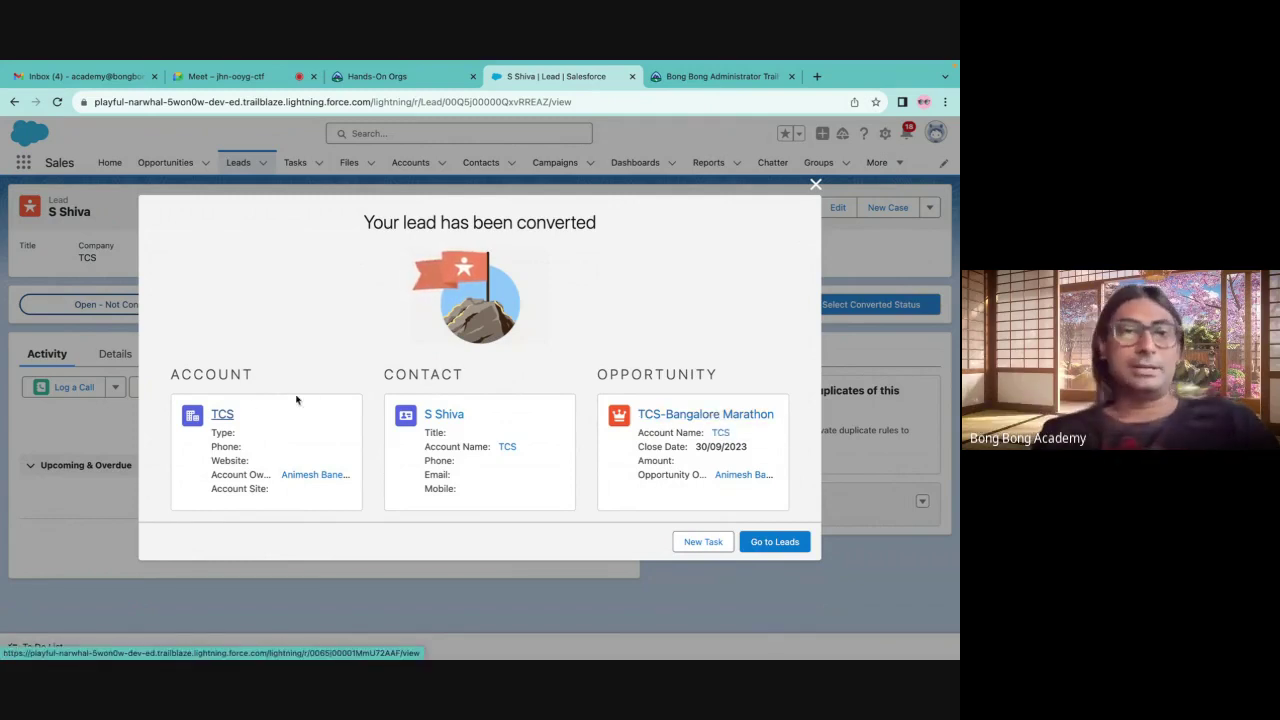
{"action": "left_click", "coordinate": [224, 417]}
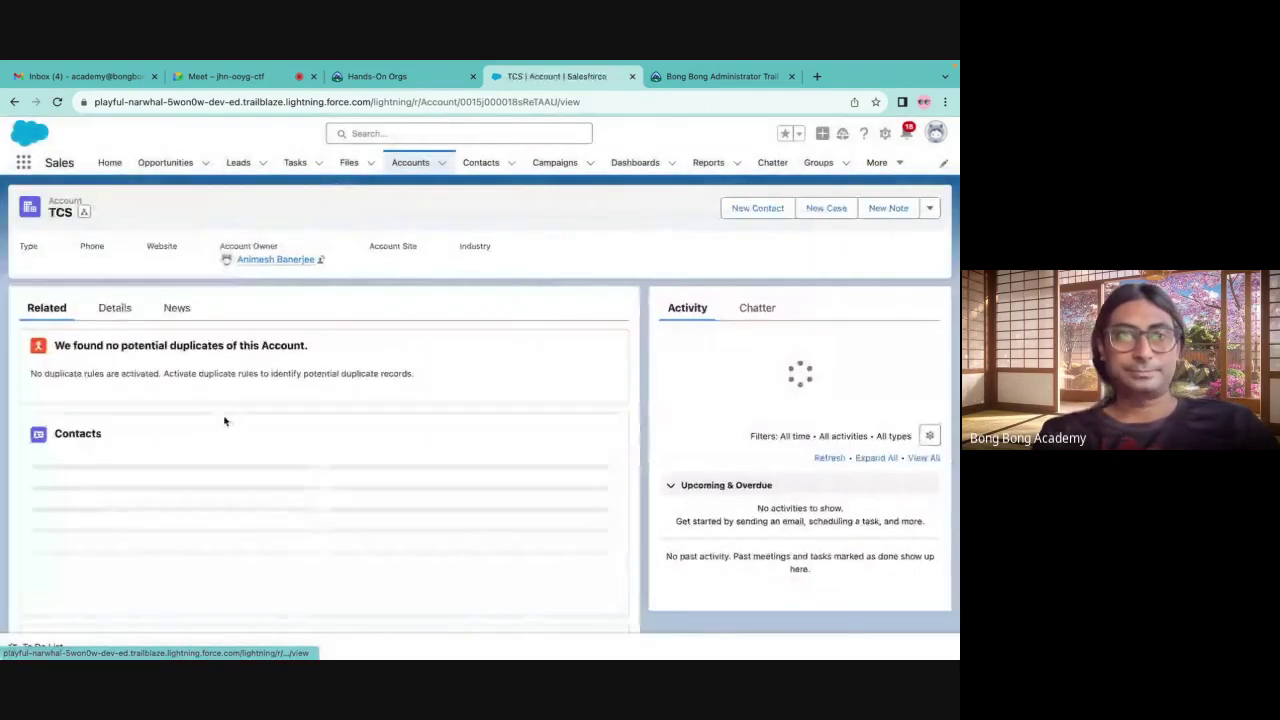
Add a phone number to the TCS account's details and save it
{"action": "left_click", "coordinate": [112, 315]}
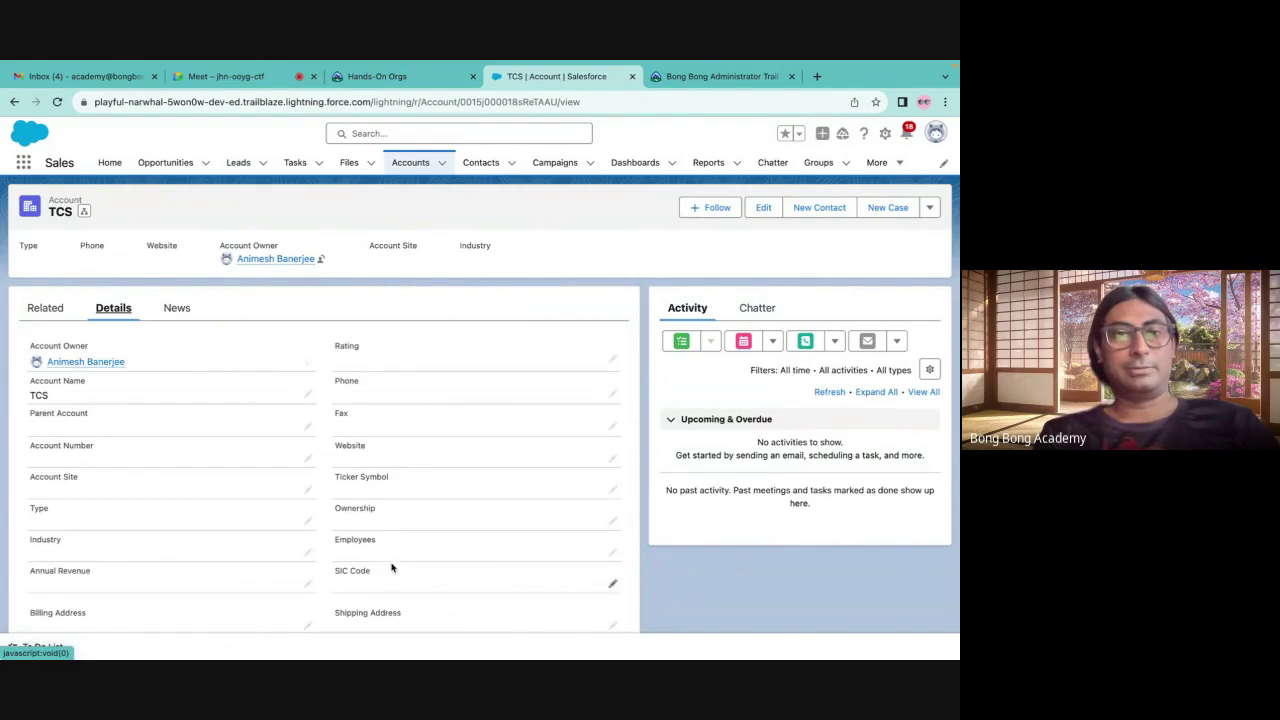
{"action": "left_click", "coordinate": [617, 398]}
{"action": "left_click", "coordinate": [350, 612]}
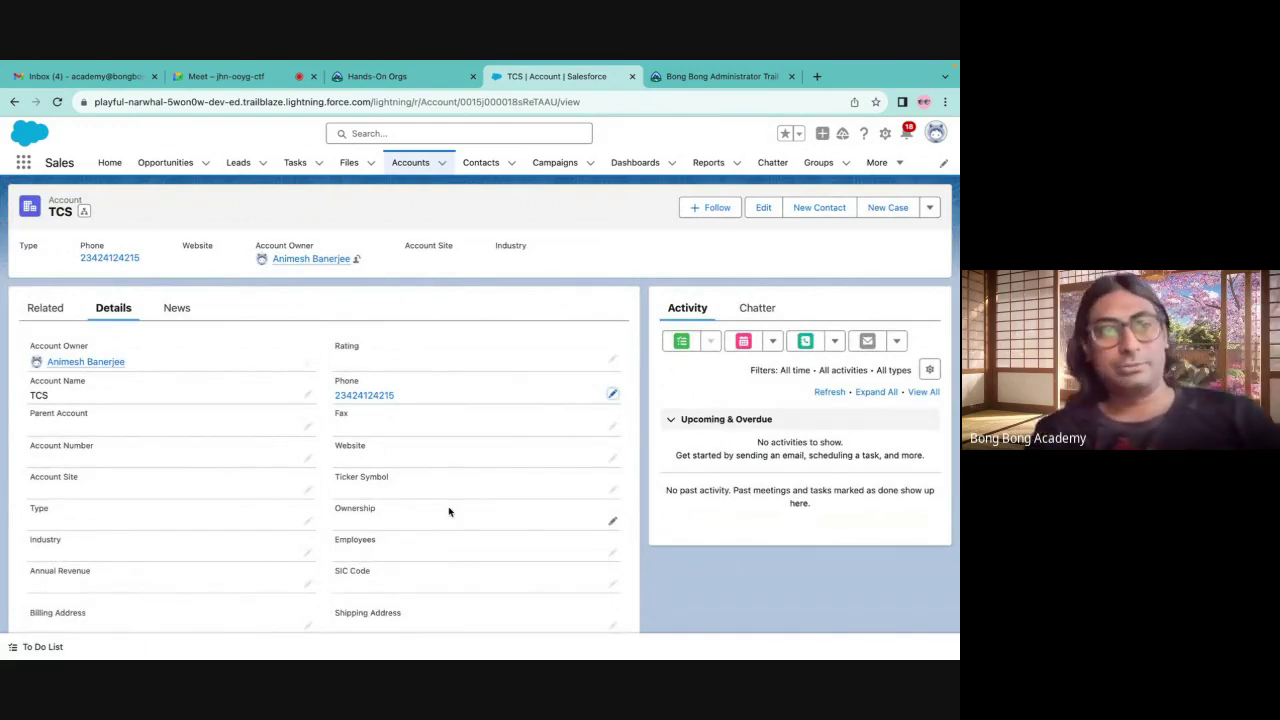
From the account's Related list, start a new contact under TCS
{"action": "scroll", "coordinate": [448, 512], "scroll_direction": "down", "scroll_amount": 3}
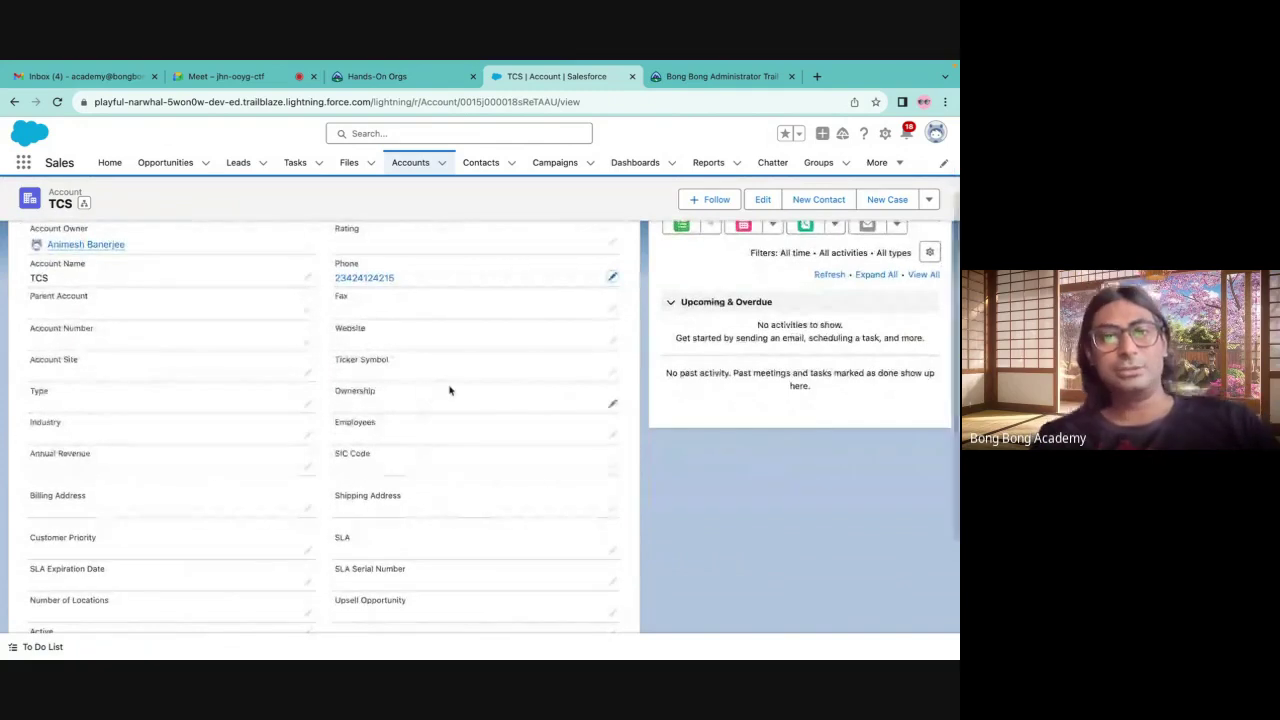
{"action": "scroll", "coordinate": [470, 491], "scroll_direction": "up", "scroll_amount": 3}
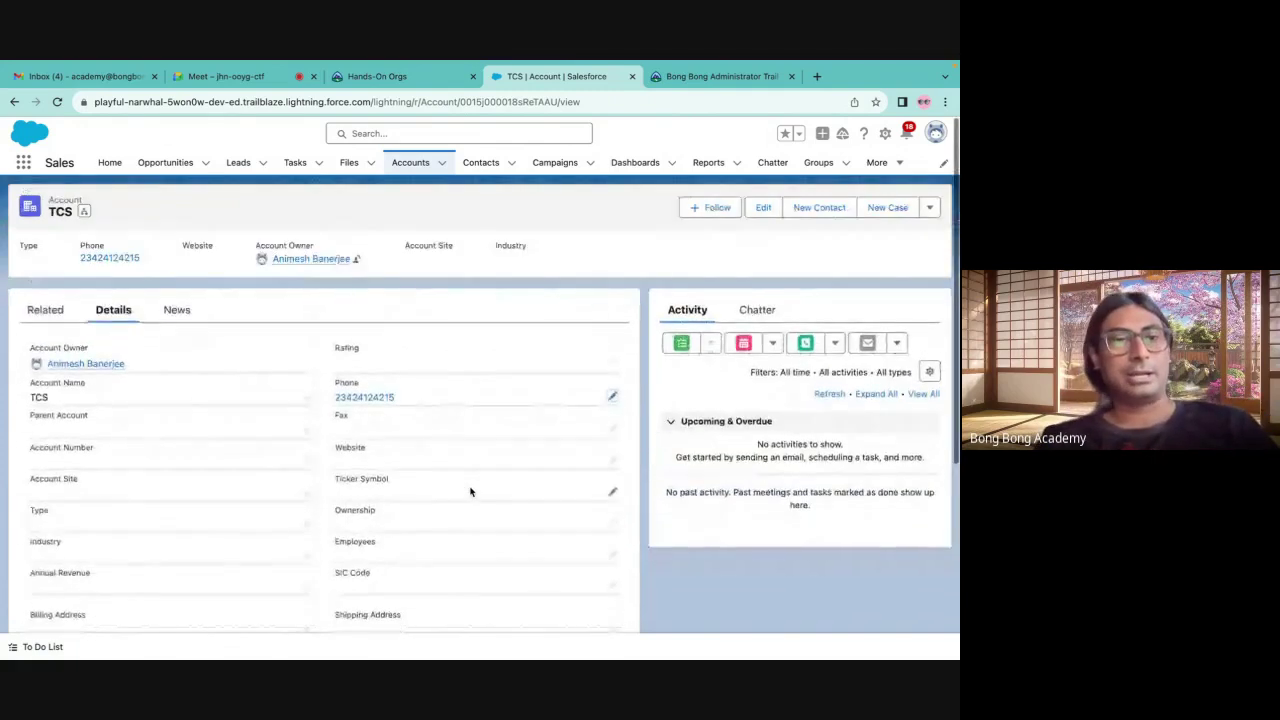
{"action": "scroll", "coordinate": [470, 491], "scroll_direction": "down", "scroll_amount": 3}
{"action": "scroll", "coordinate": [470, 491], "scroll_direction": "up", "scroll_amount": 3}
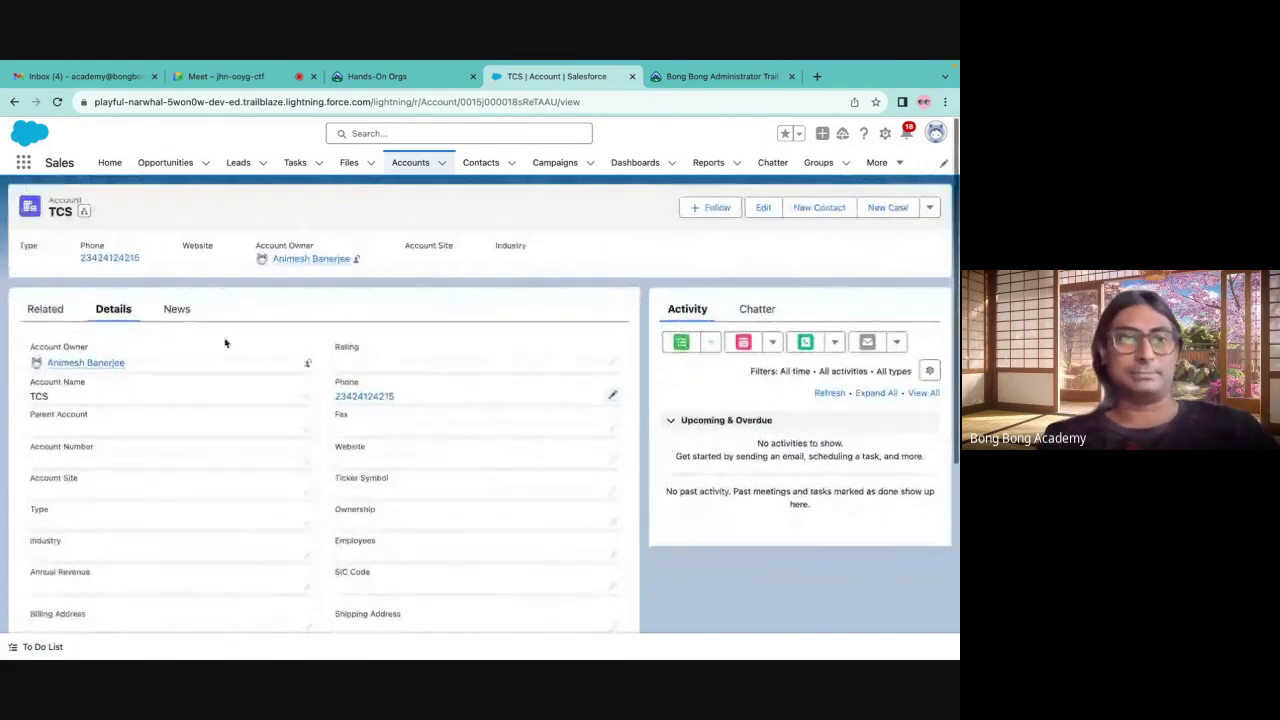
{"action": "left_click", "coordinate": [58, 310]}
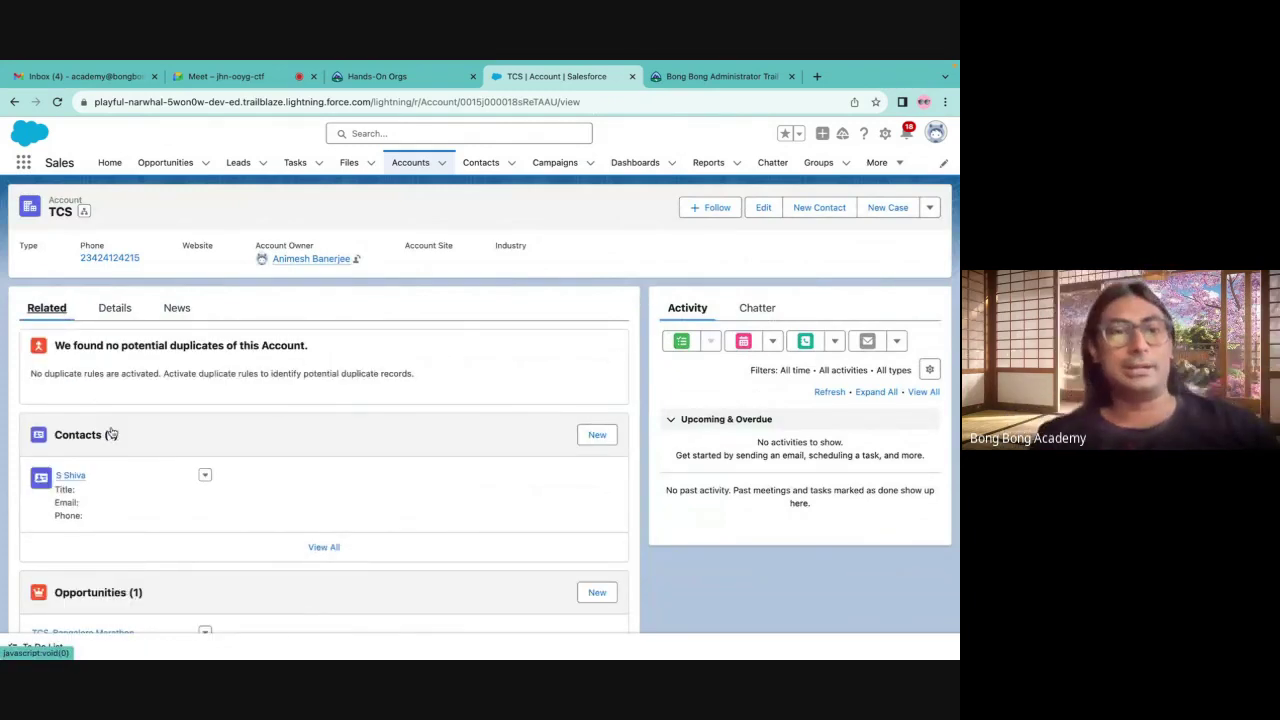
{"action": "scroll", "coordinate": [112, 432], "scroll_direction": "down", "scroll_amount": 2}
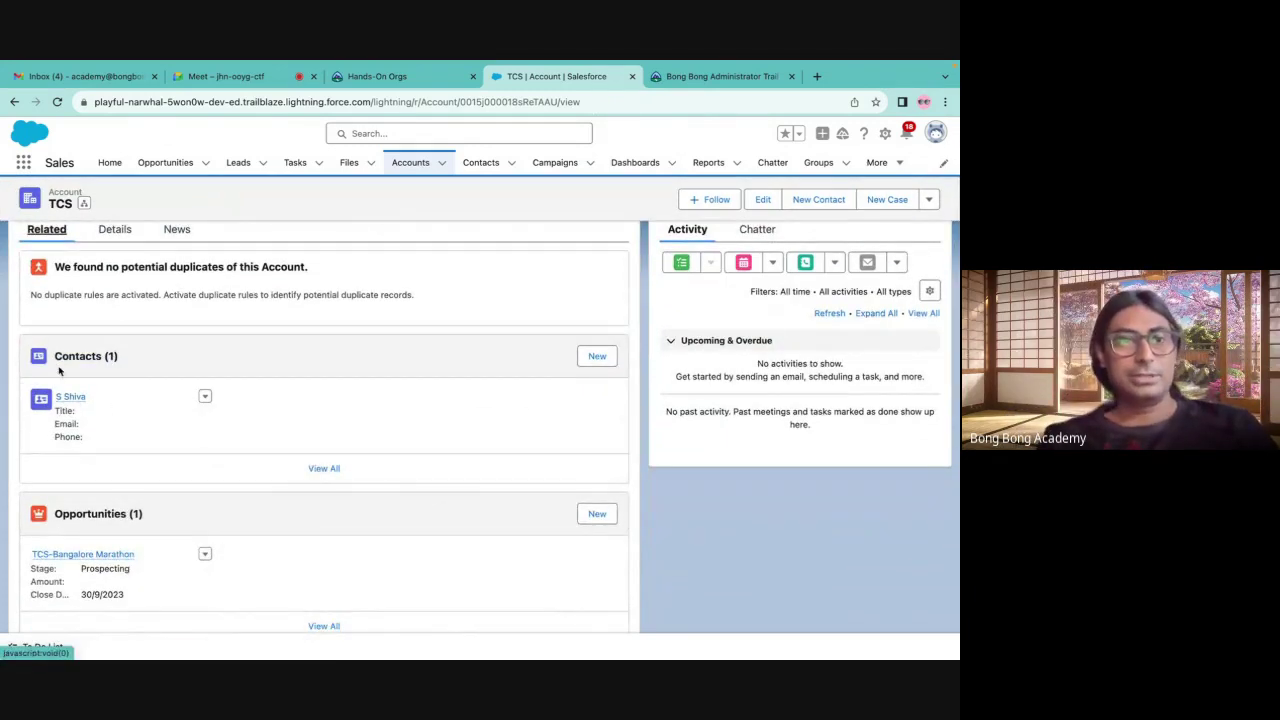
{"action": "mouse_move", "coordinate": [61, 407]}
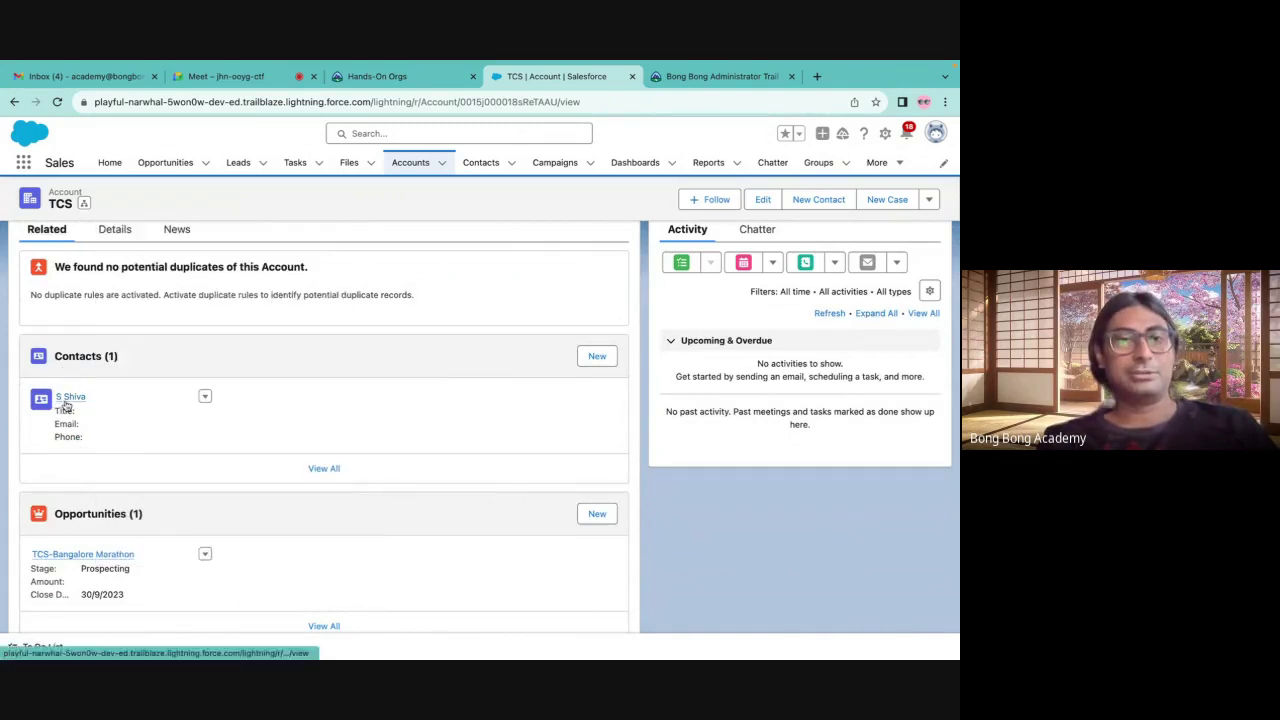
{"action": "left_click", "coordinate": [597, 358]}
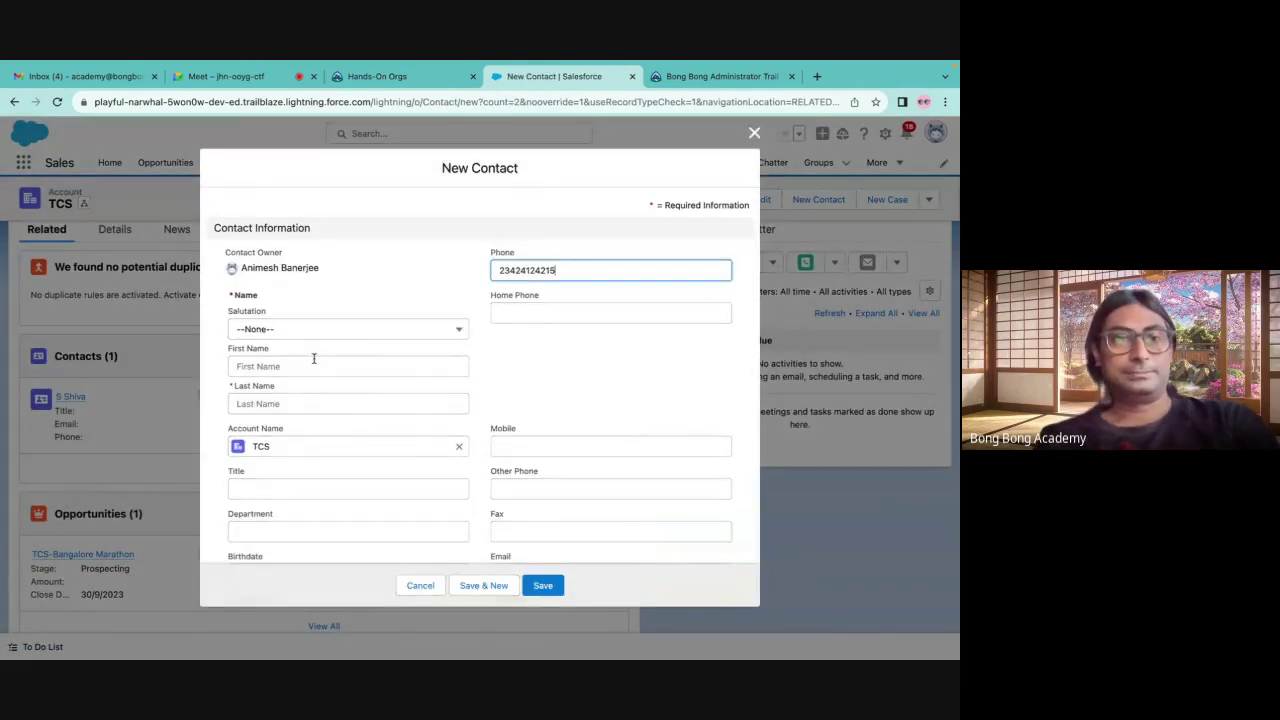
Enter the new contact's first and last name and save it to TCS
{"action": "left_click", "coordinate": [313, 362]}
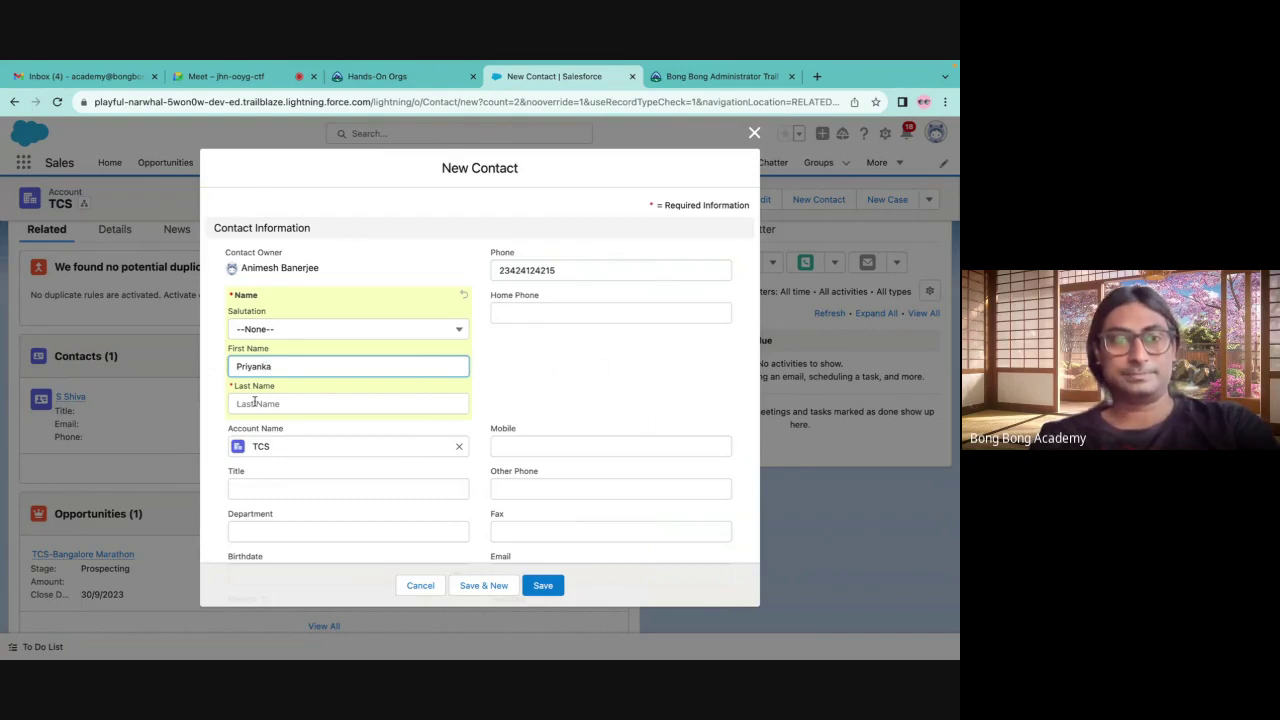
{"action": "left_click", "coordinate": [255, 402]}
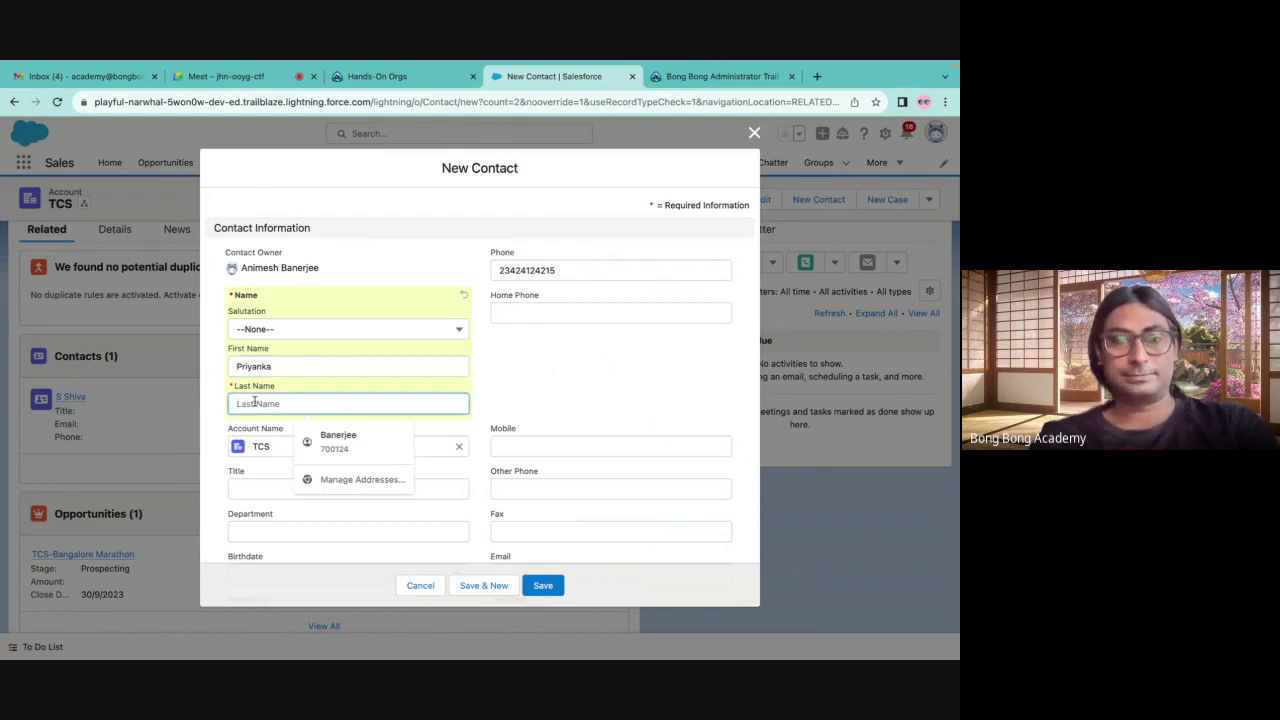
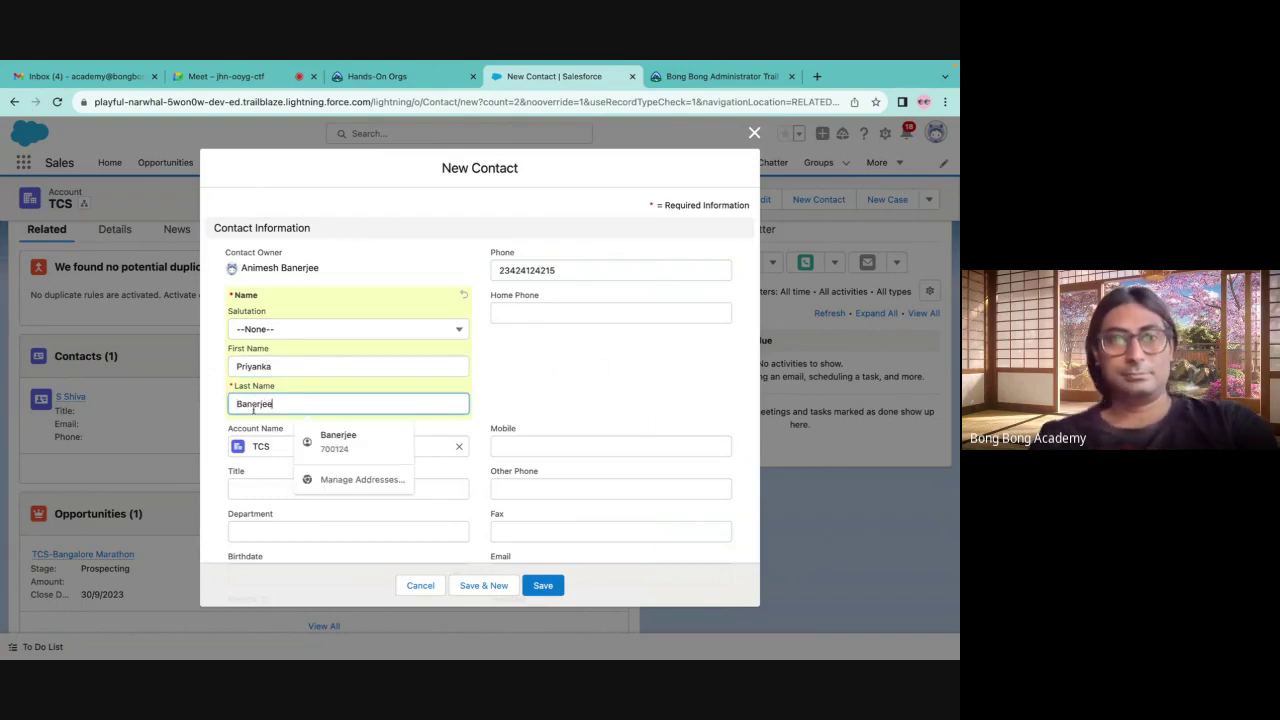
{"action": "left_click", "coordinate": [551, 582]}
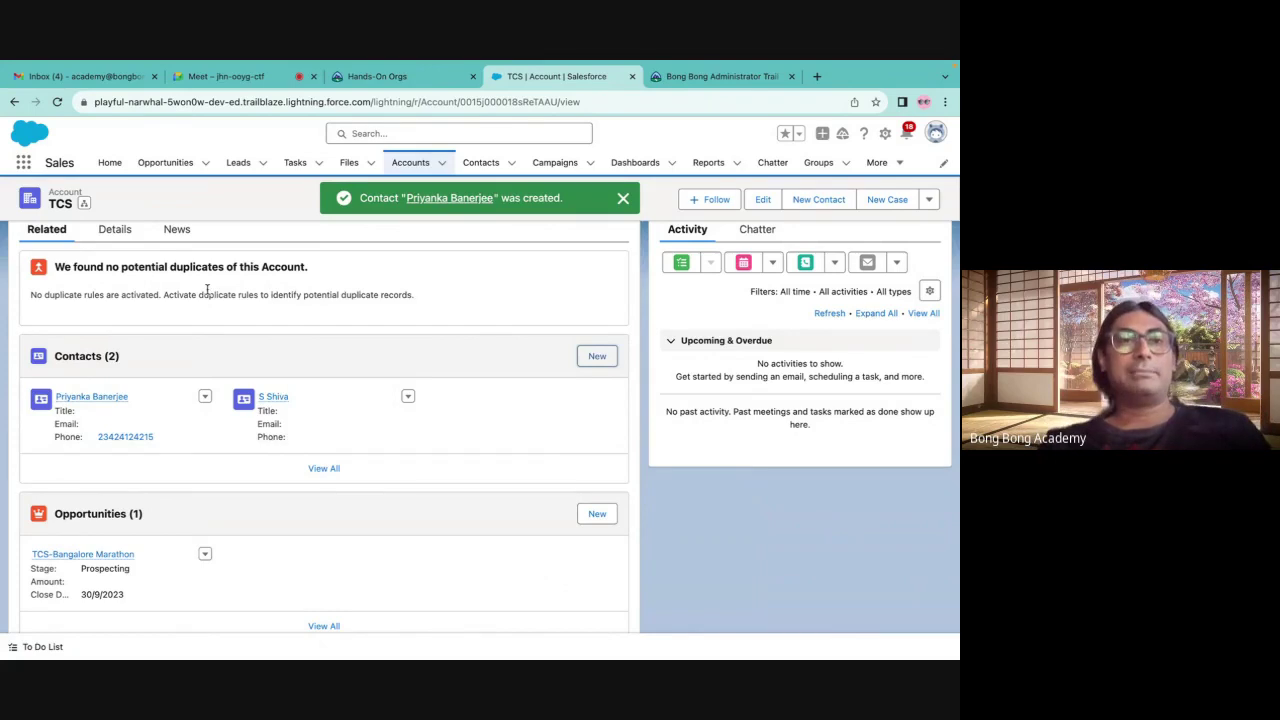
{"action": "scroll", "coordinate": [207, 289], "scroll_direction": "up", "scroll_amount": 2}
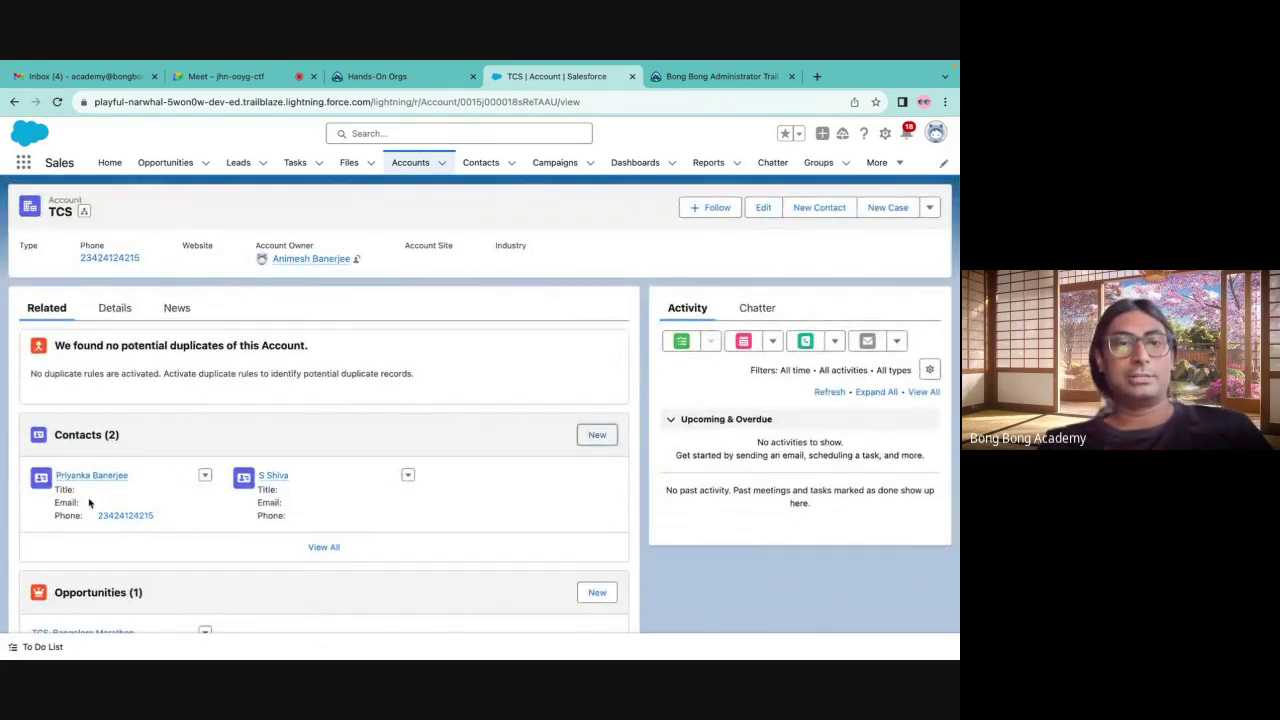
Try starting a new contact from the Contacts tab and TCS account, abandoning each form
{"action": "left_click", "coordinate": [511, 163]}
{"action": "left_click", "coordinate": [515, 193]}
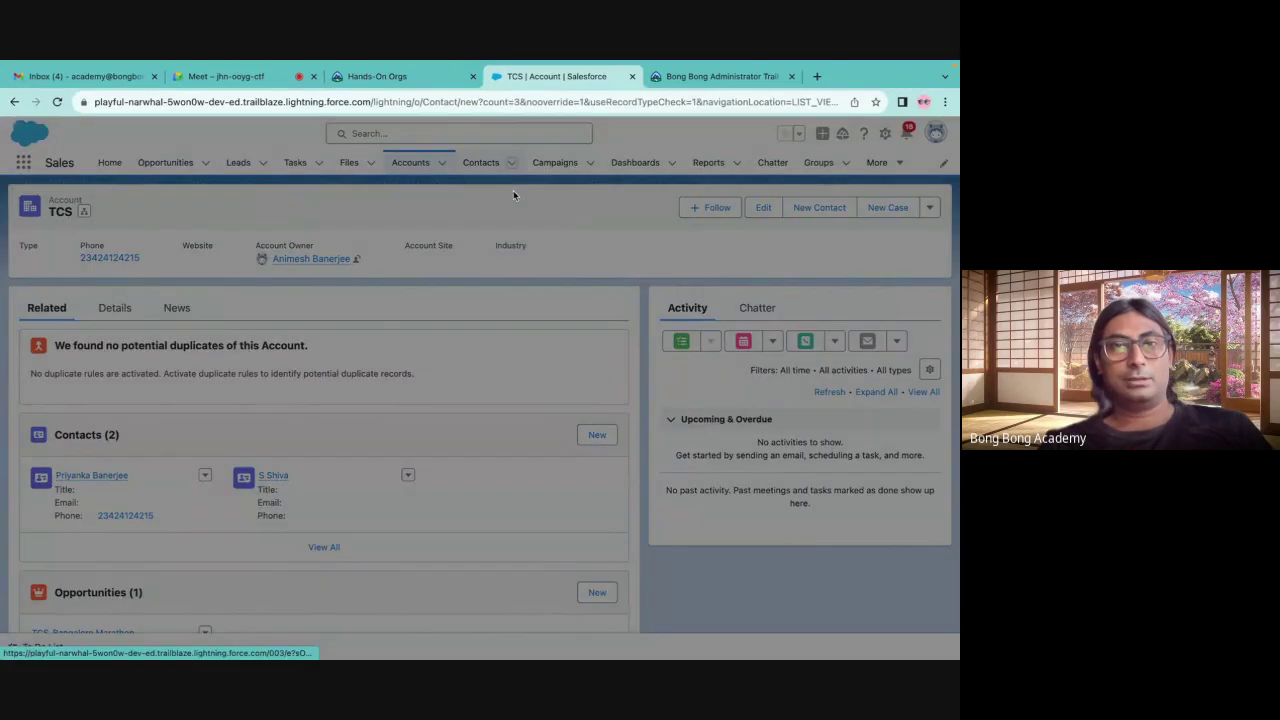
{"action": "left_click", "coordinate": [756, 133]}
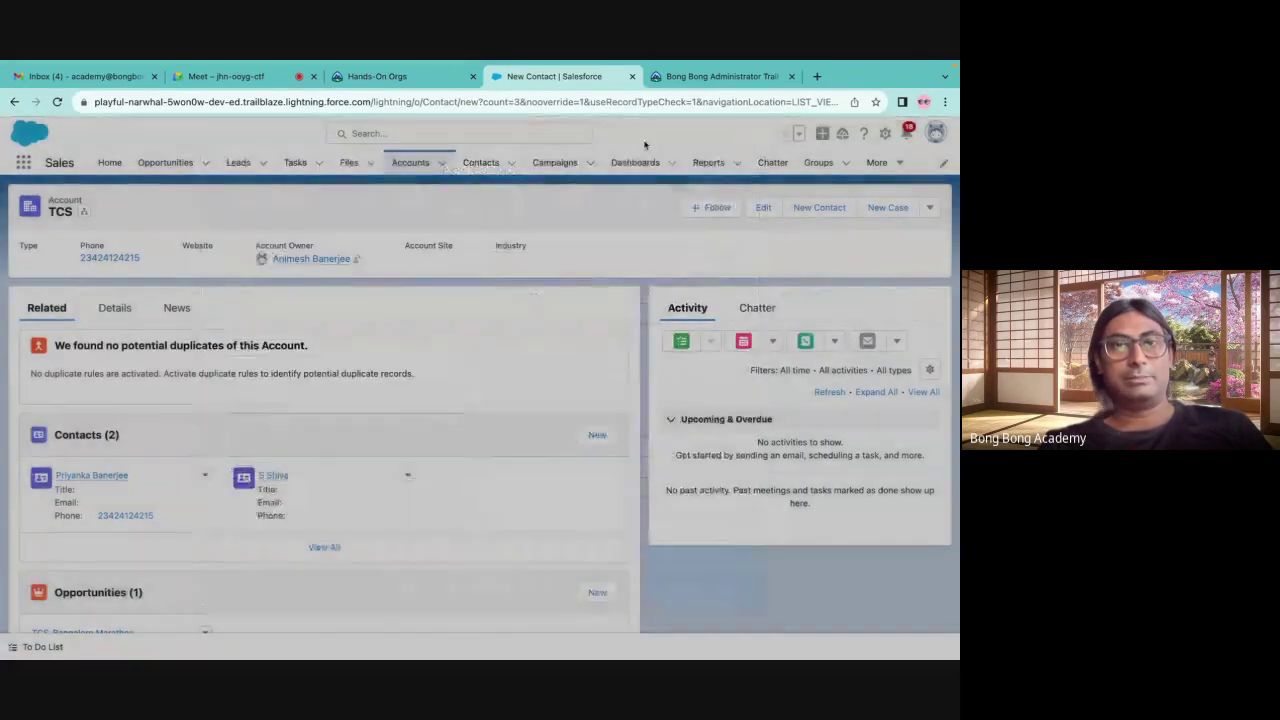
{"action": "left_click", "coordinate": [480, 163]}
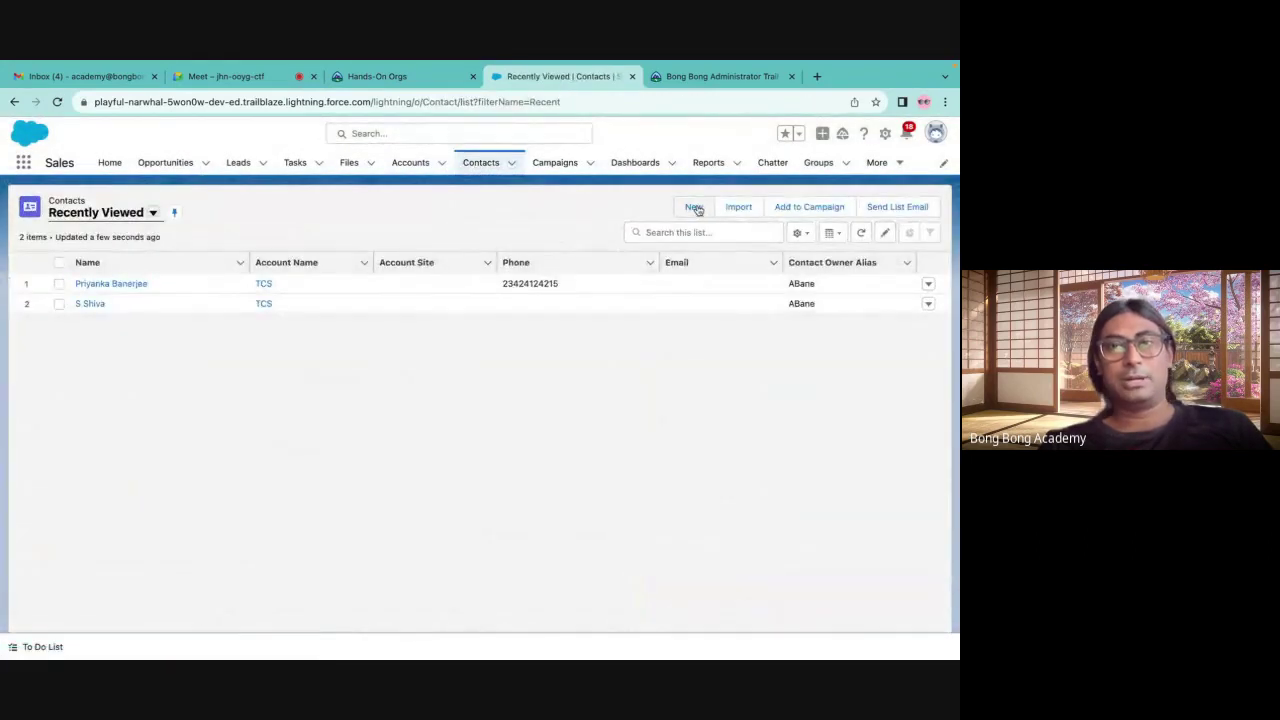
{"action": "left_click", "coordinate": [694, 206]}
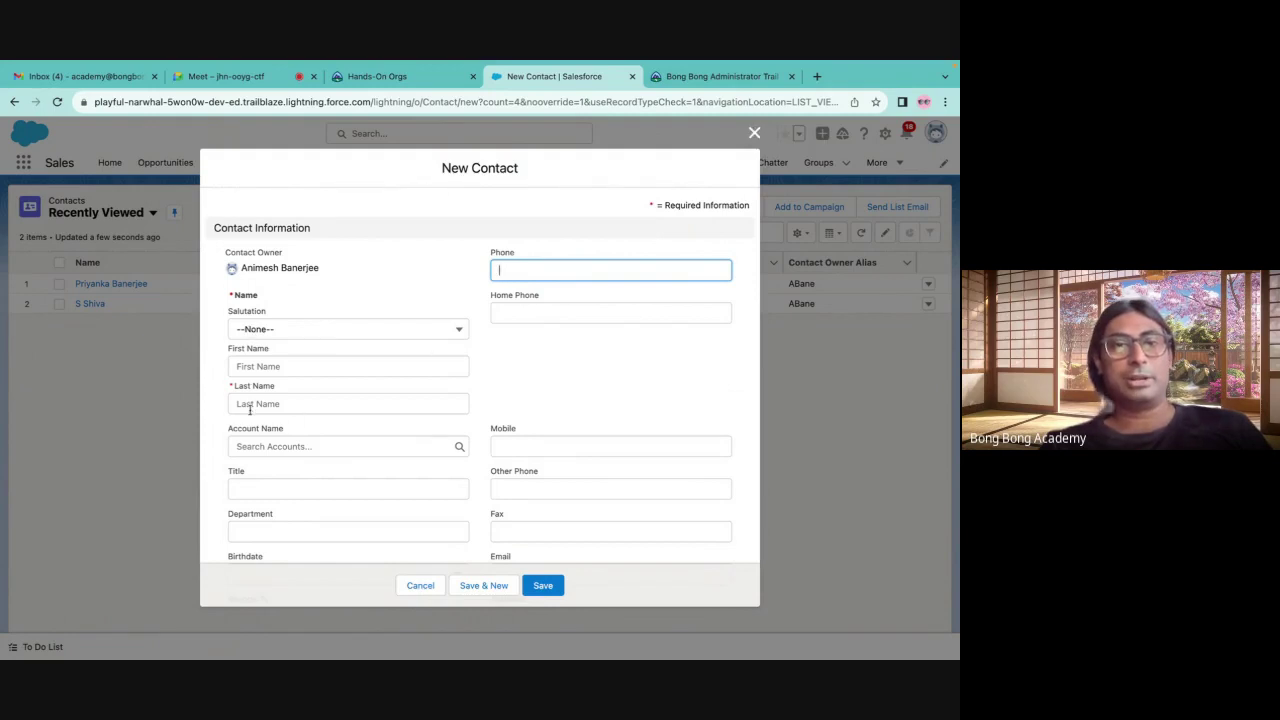
{"action": "left_click", "coordinate": [246, 449]}
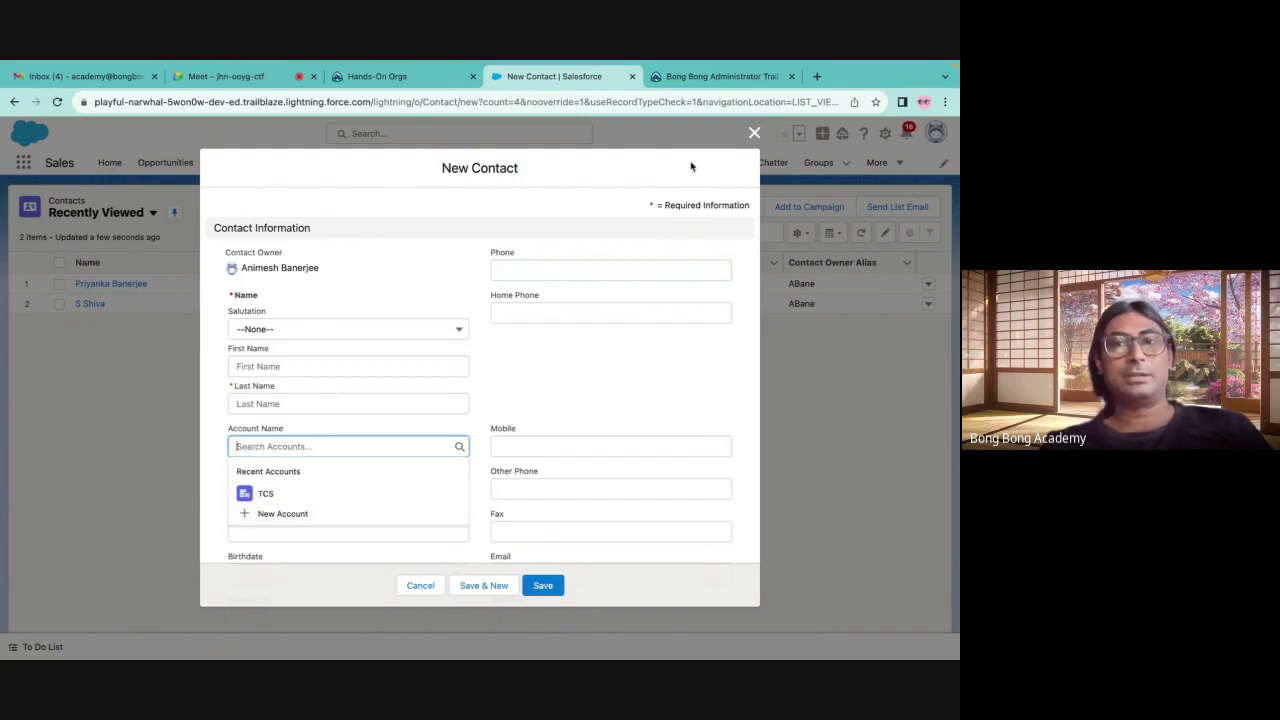
{"action": "left_click", "coordinate": [746, 133]}
{"action": "left_click", "coordinate": [412, 163]}
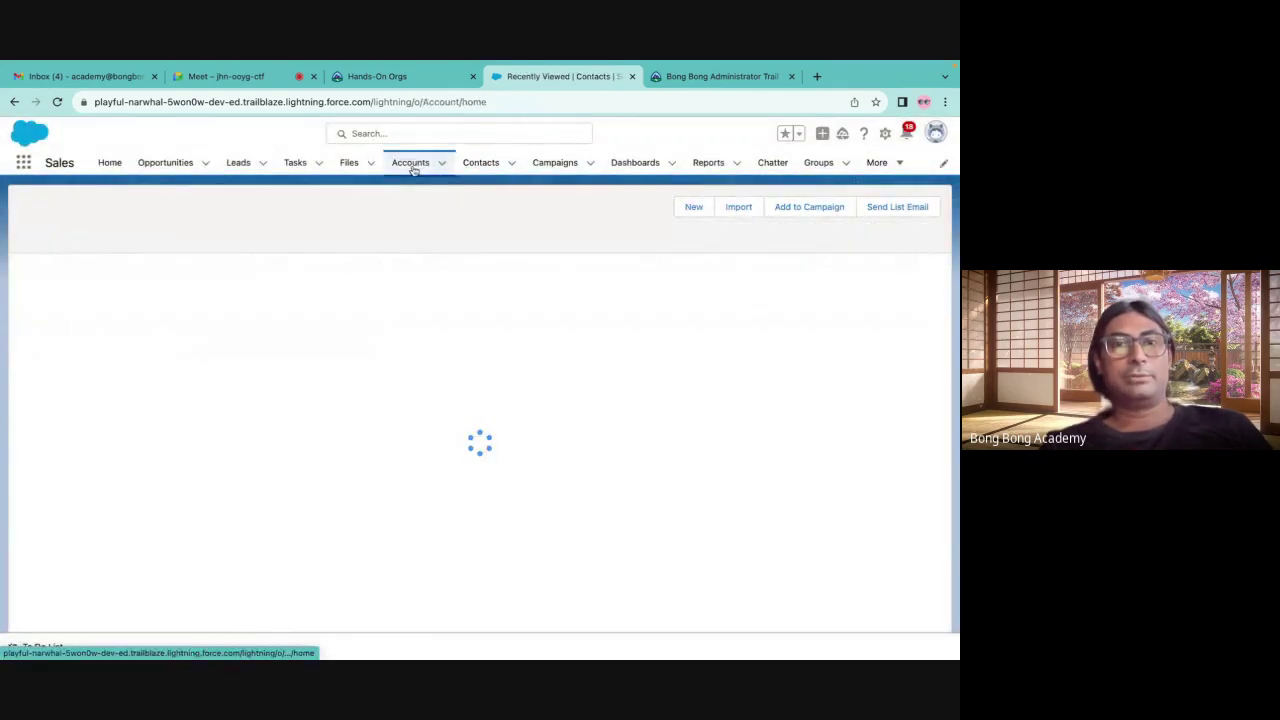
{"action": "left_click", "coordinate": [83, 285]}
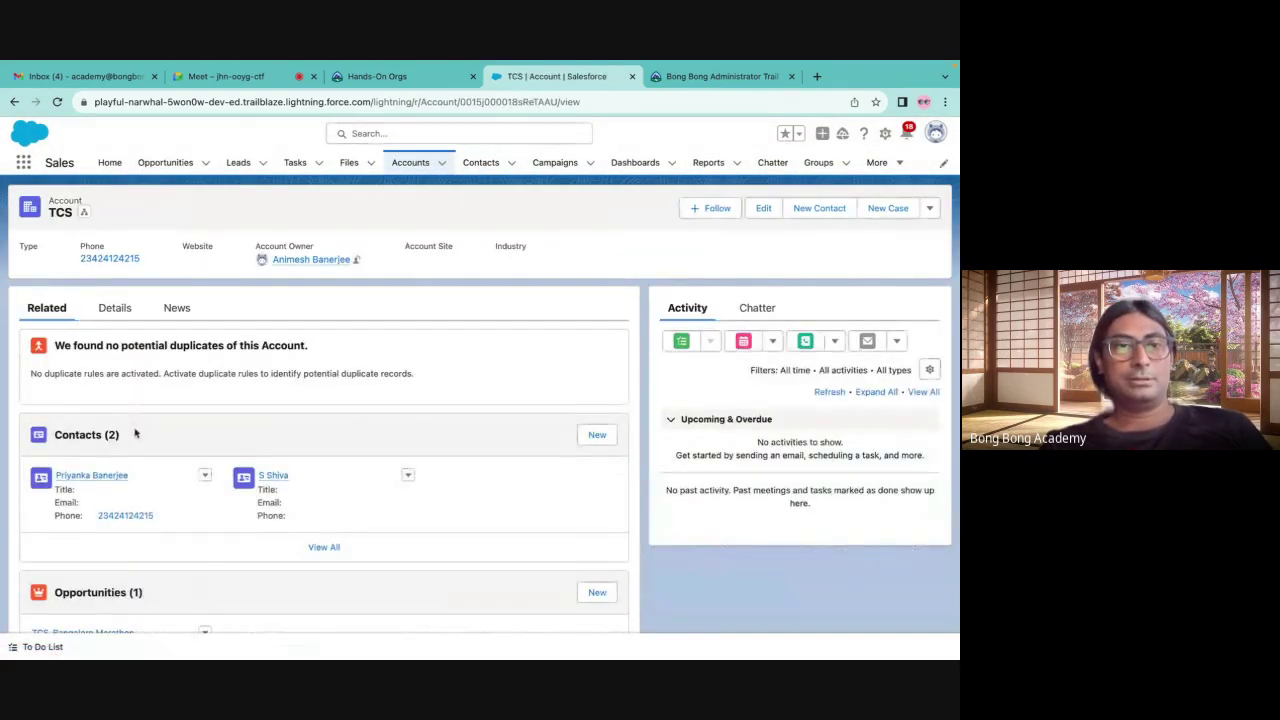
{"action": "left_click", "coordinate": [597, 434]}
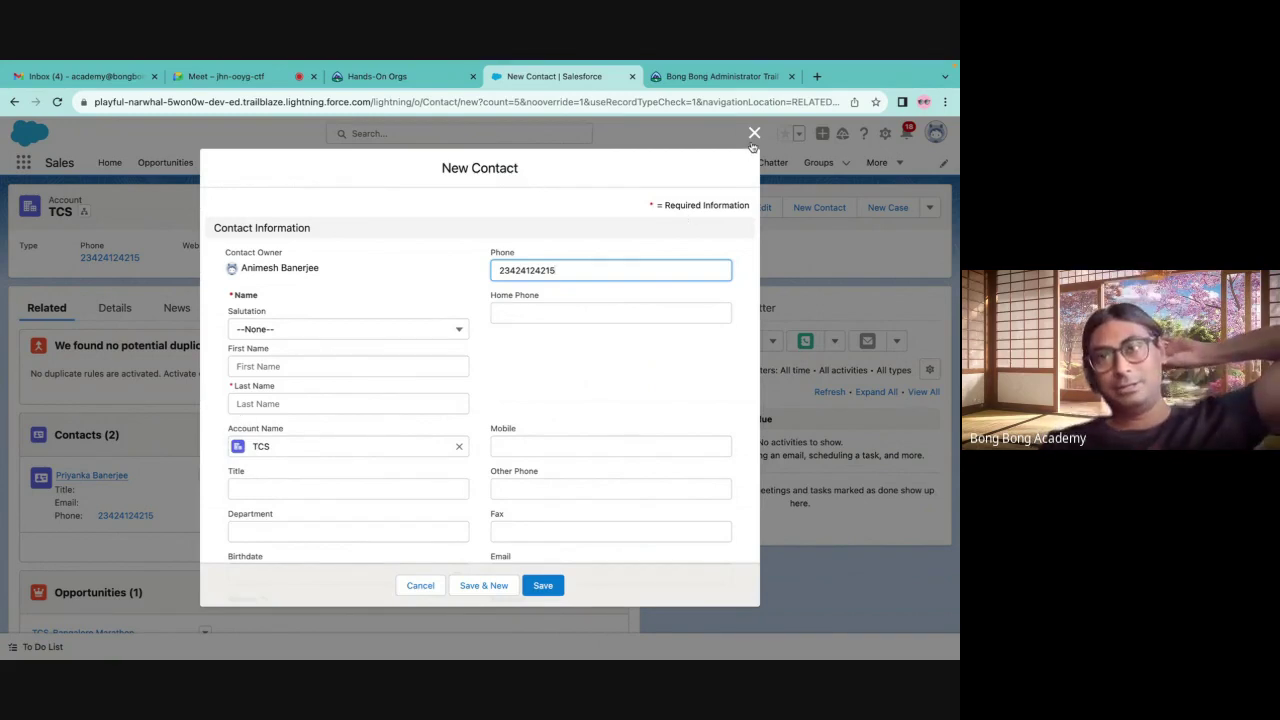
{"action": "key", "text": "Escape"}
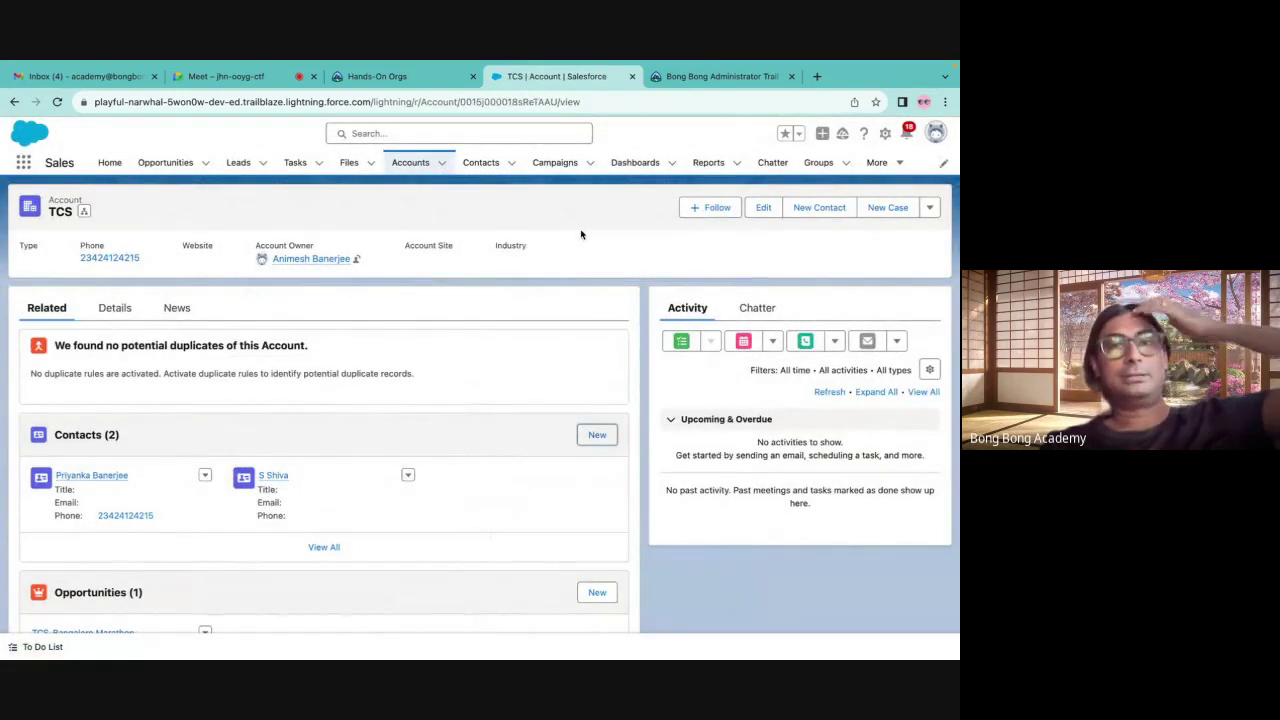
Create a contact with first and last name linked to TCS, then return to Accounts
{"action": "left_click", "coordinate": [481, 163]}
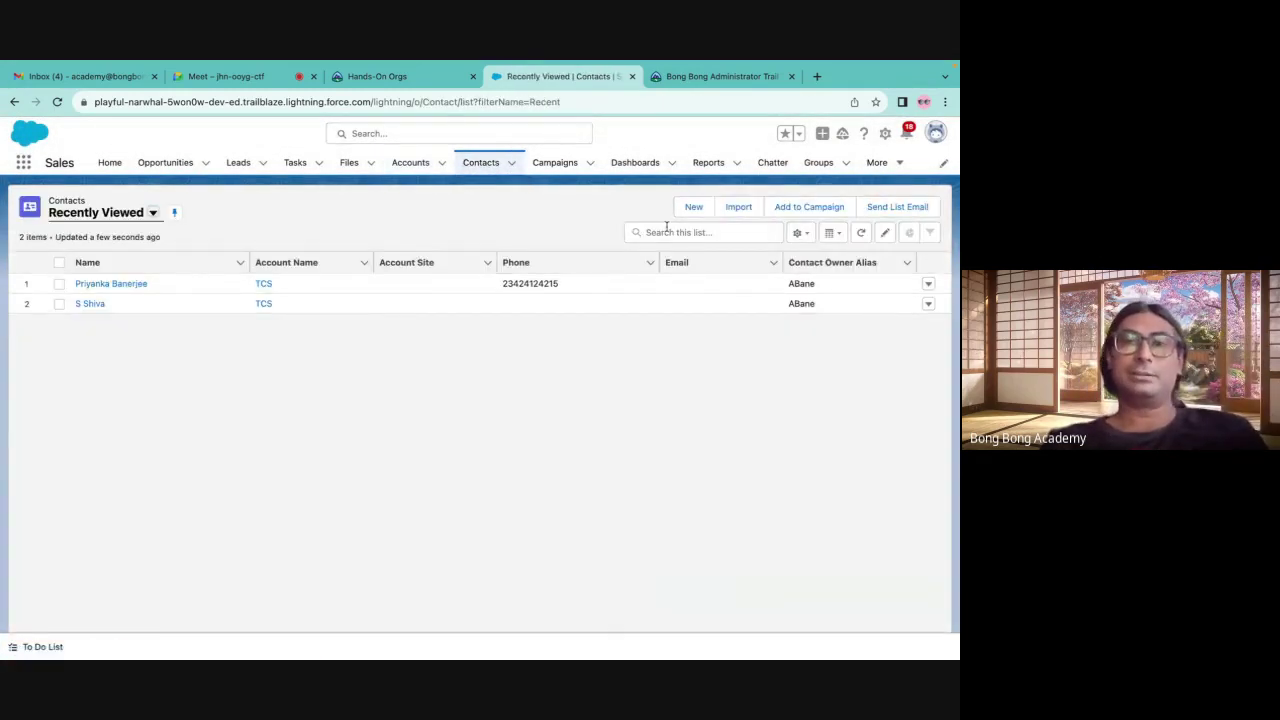
{"action": "left_click", "coordinate": [693, 207]}
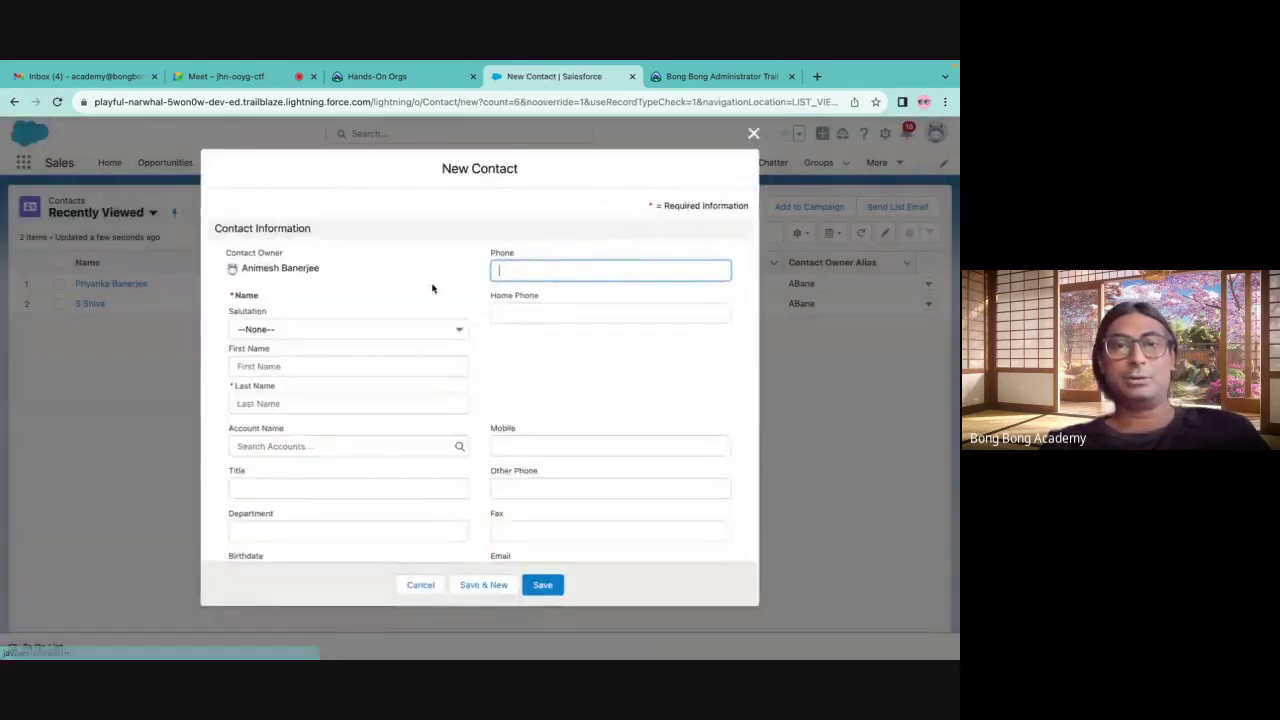
{"action": "left_click", "coordinate": [252, 366]}
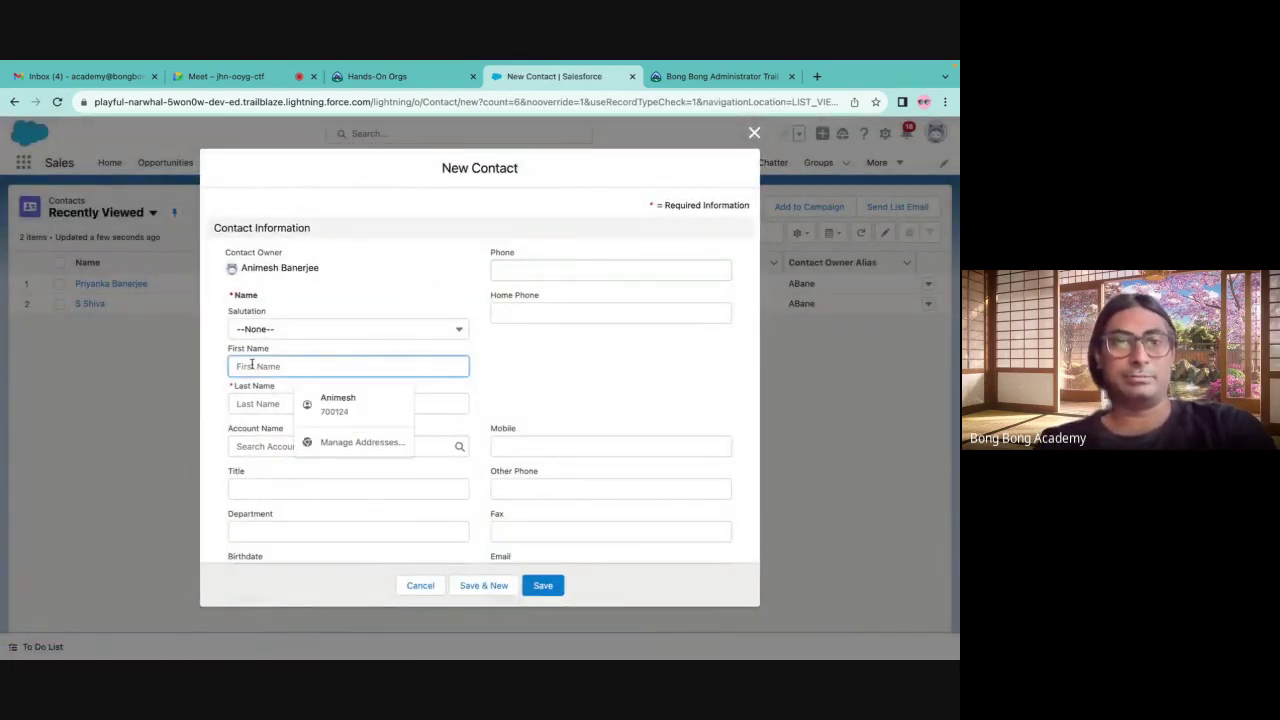
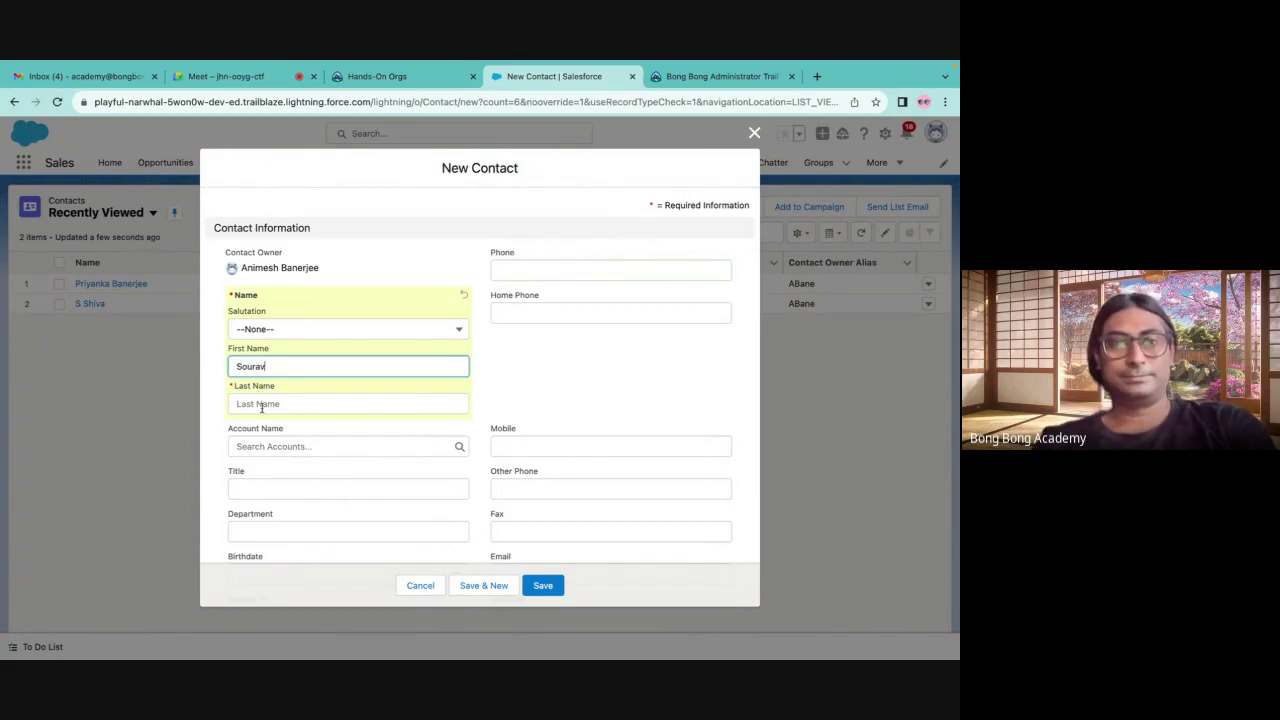
{"action": "left_click", "coordinate": [262, 405]}
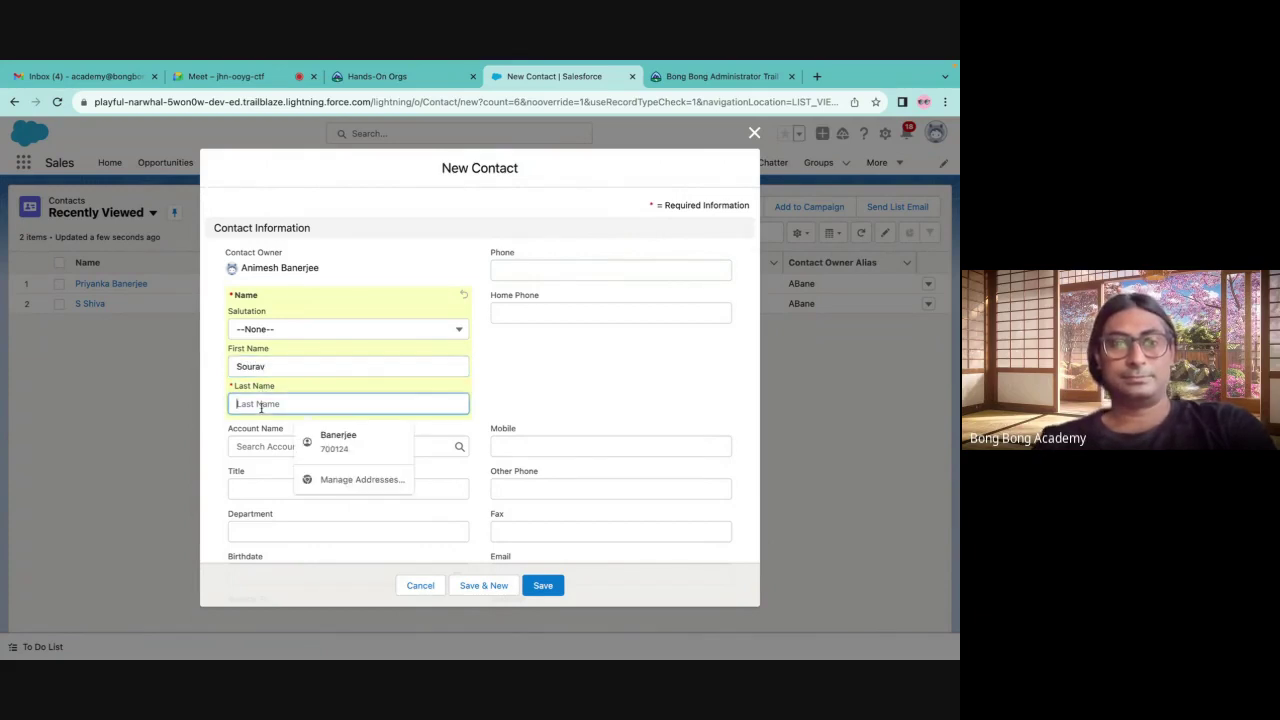
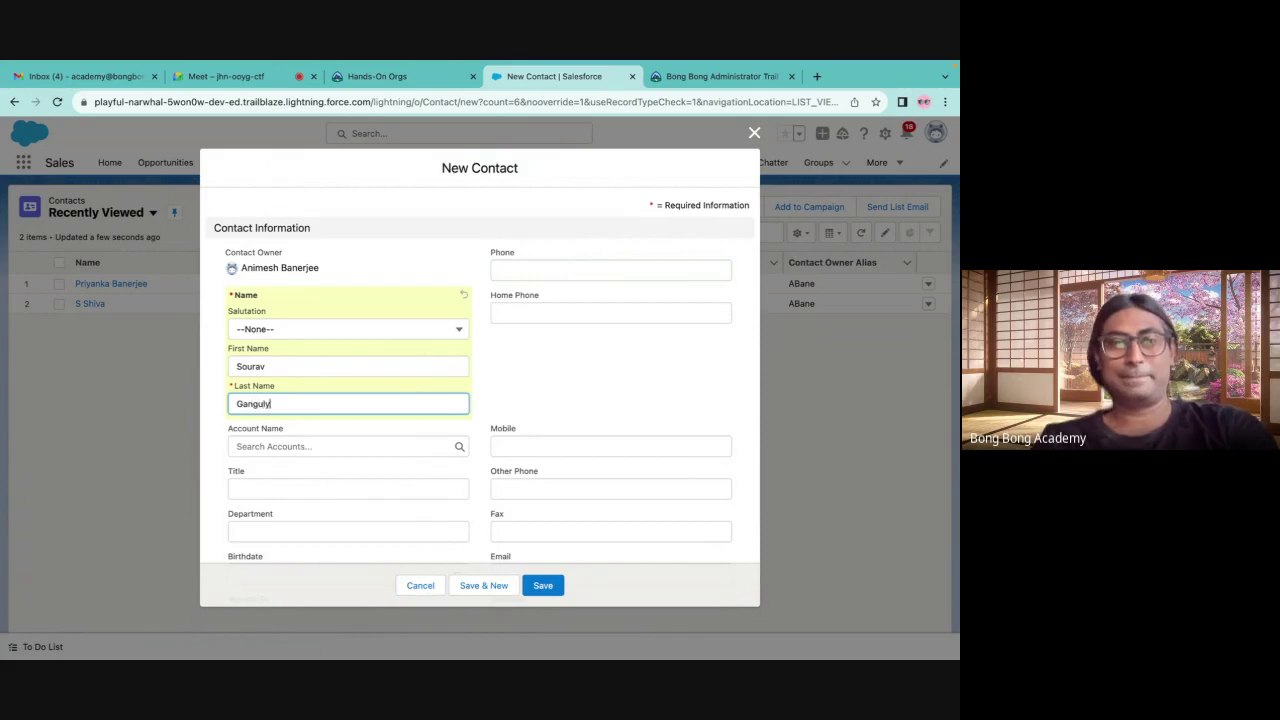
{"action": "left_click", "coordinate": [311, 371]}
{"action": "left_click", "coordinate": [266, 419]}
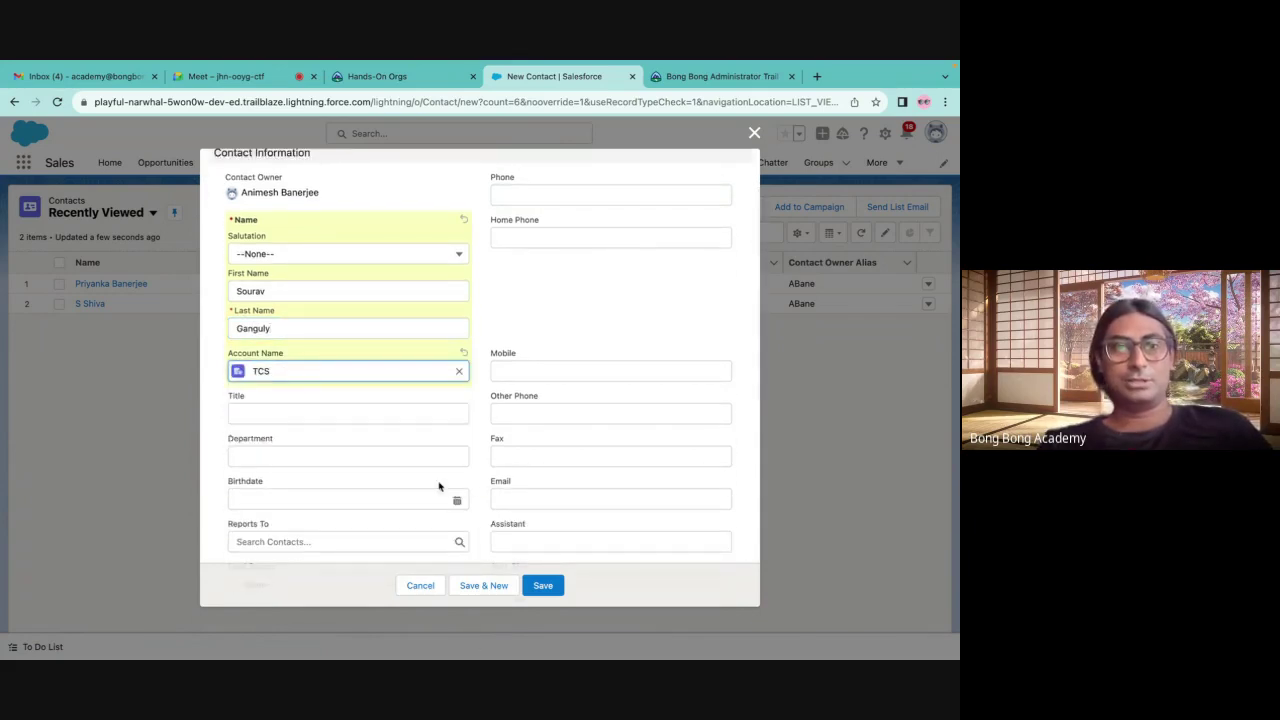
{"action": "left_click", "coordinate": [543, 585]}
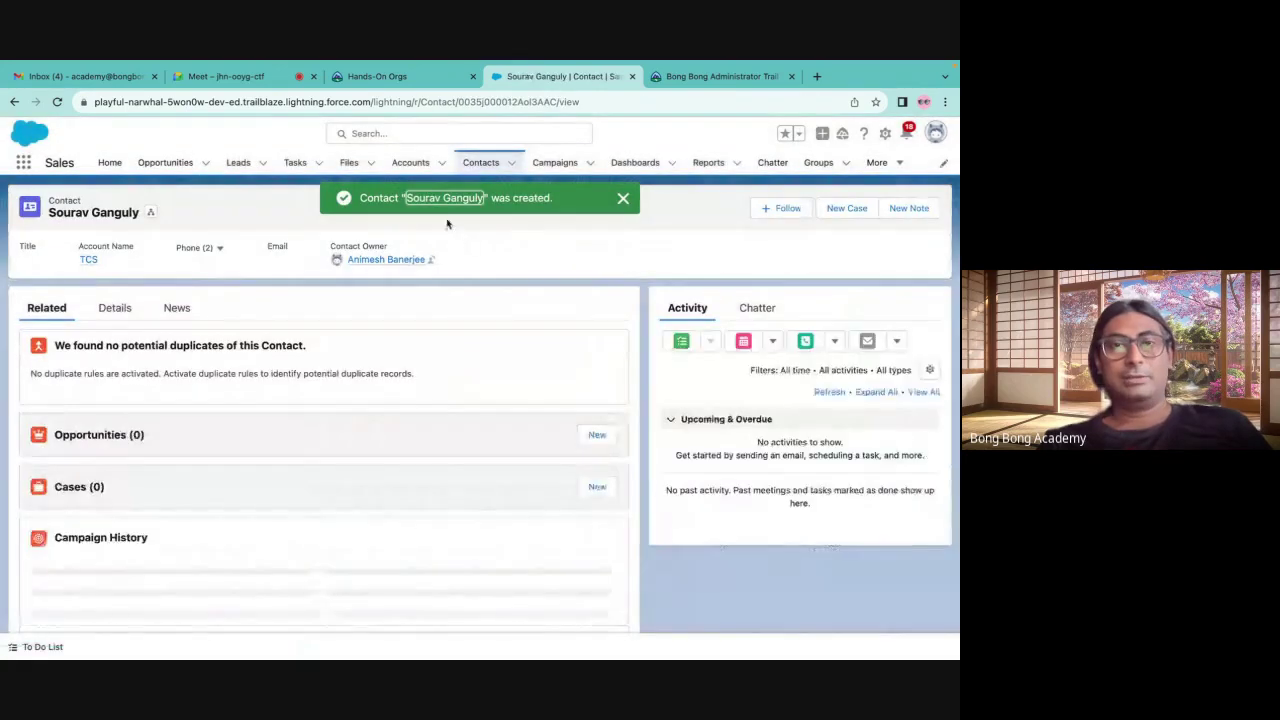
{"action": "left_click", "coordinate": [410, 162]}
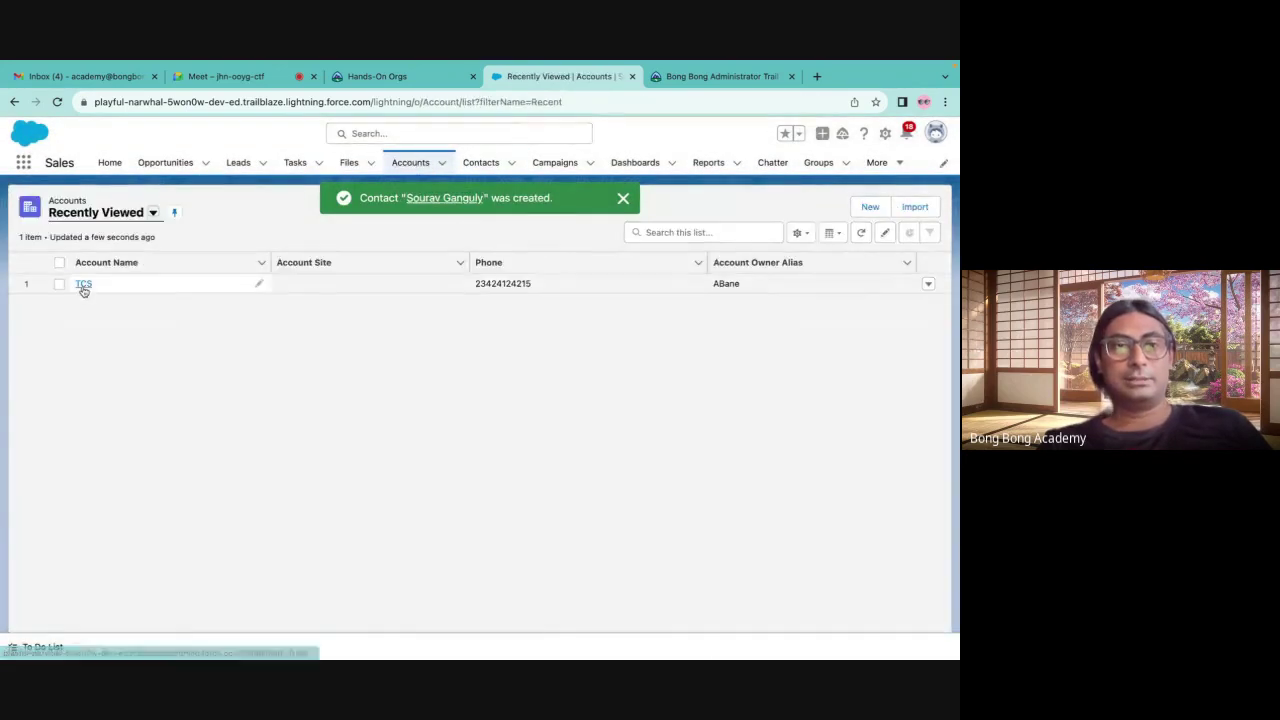
Open the TCS account, review its three contacts, and open the TCS-Bangalore Marathon opportunity
{"action": "left_click", "coordinate": [83, 285]}
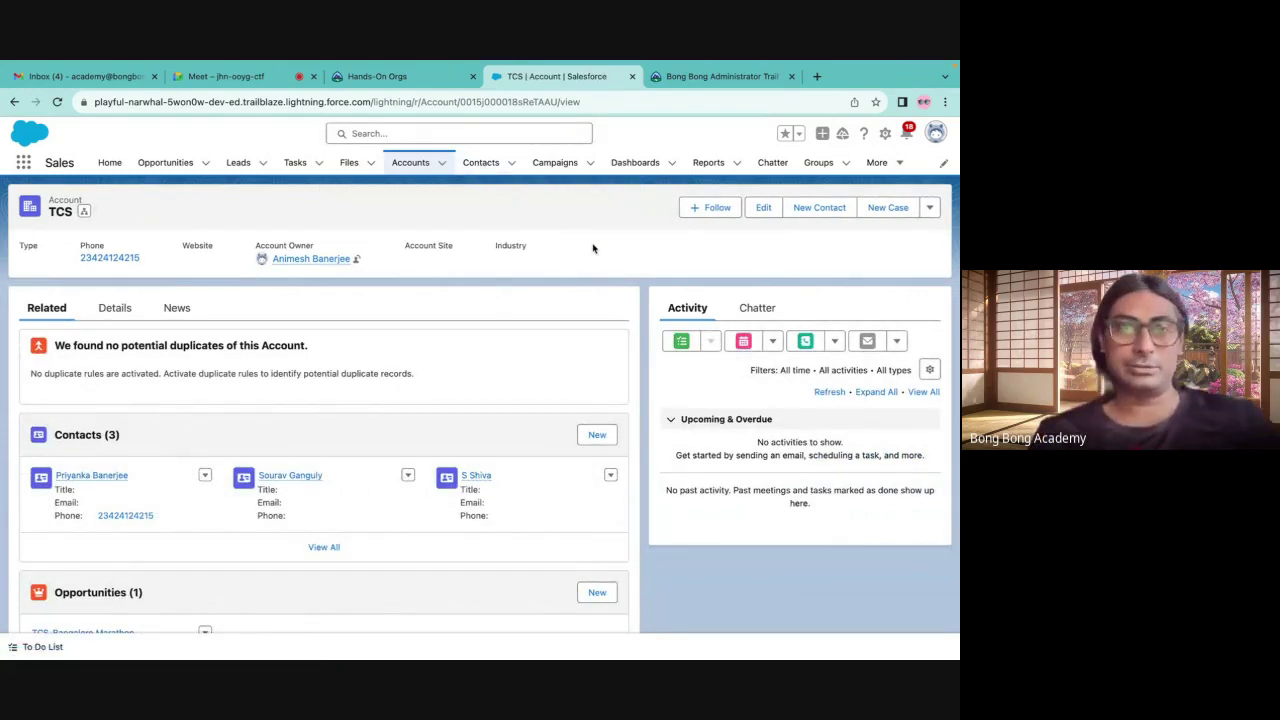
{"action": "scroll", "coordinate": [505, 462], "scroll_direction": "down", "scroll_amount": 2}
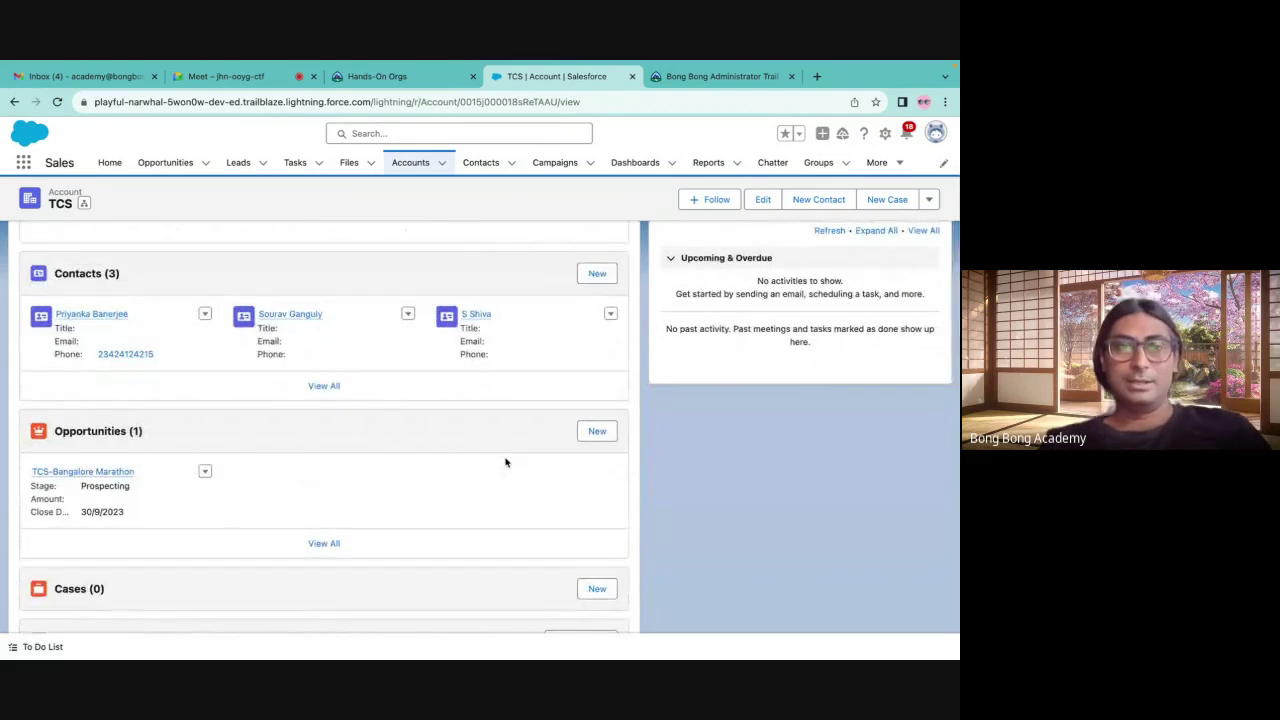
{"action": "scroll", "coordinate": [505, 462], "scroll_direction": "up", "scroll_amount": 2}
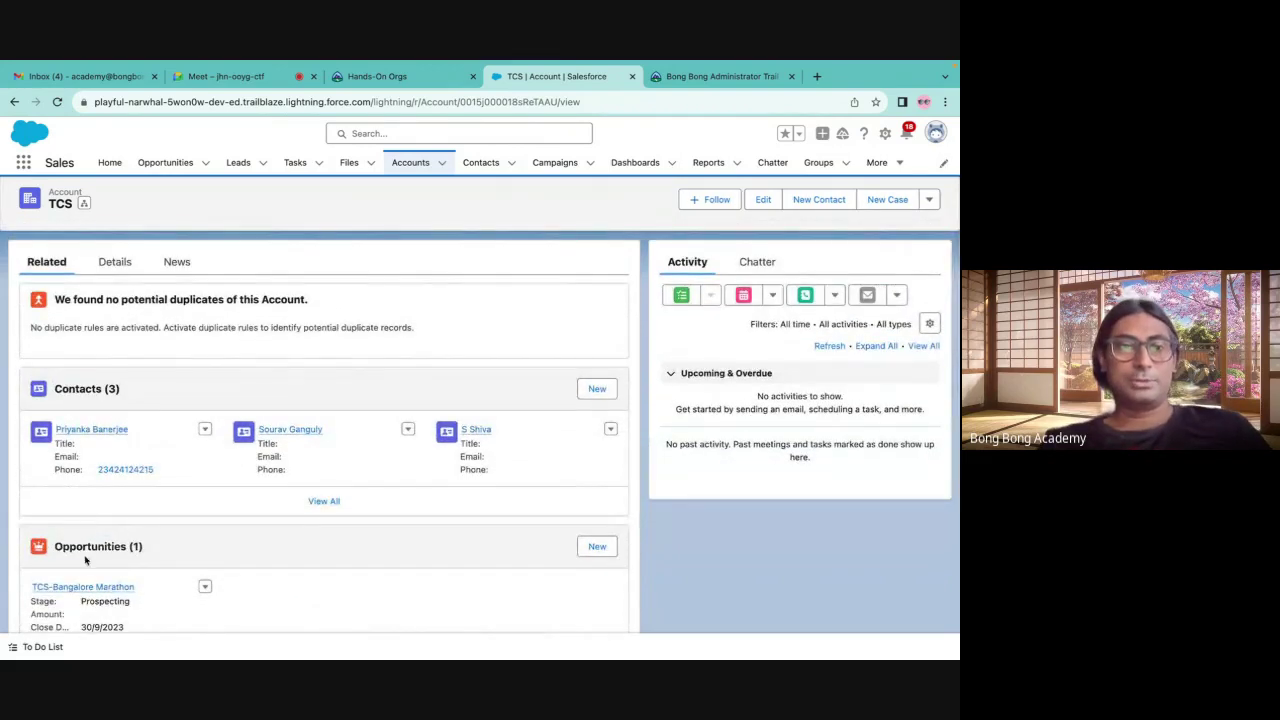
{"action": "scroll", "coordinate": [108, 298], "scroll_direction": "up", "scroll_amount": 1}
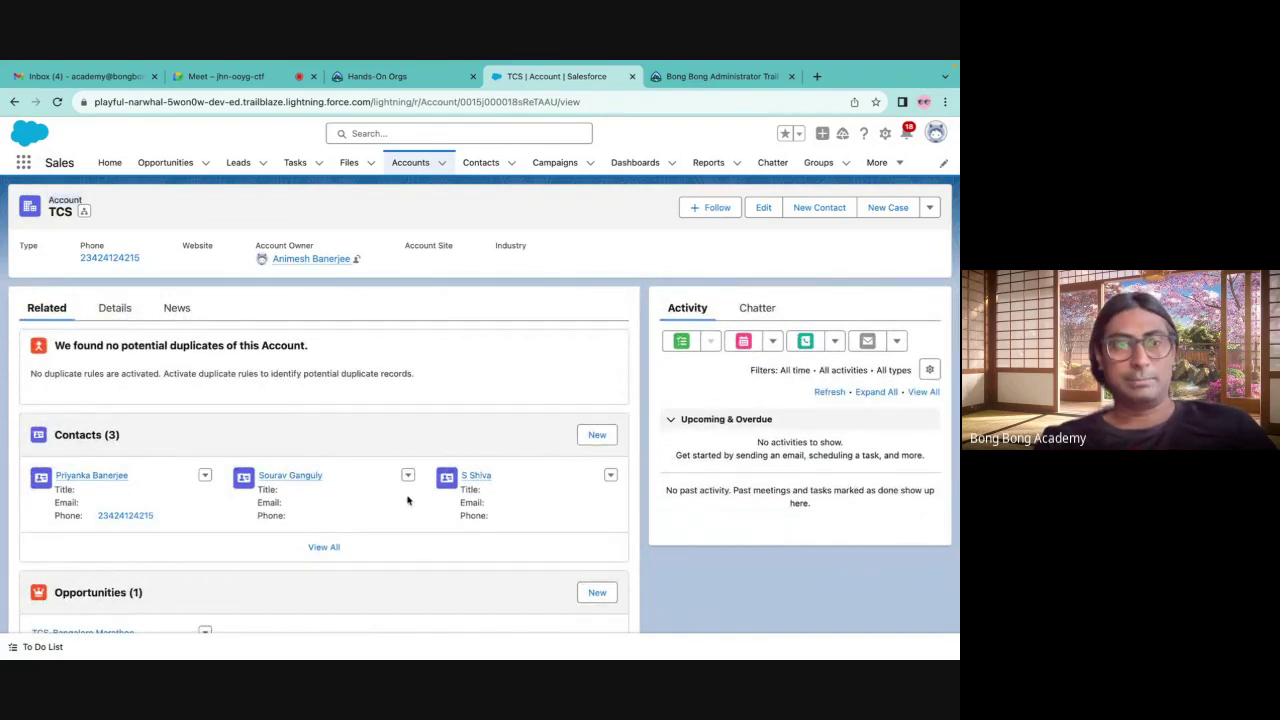
{"action": "scroll", "coordinate": [366, 438], "scroll_direction": "down", "scroll_amount": 3}
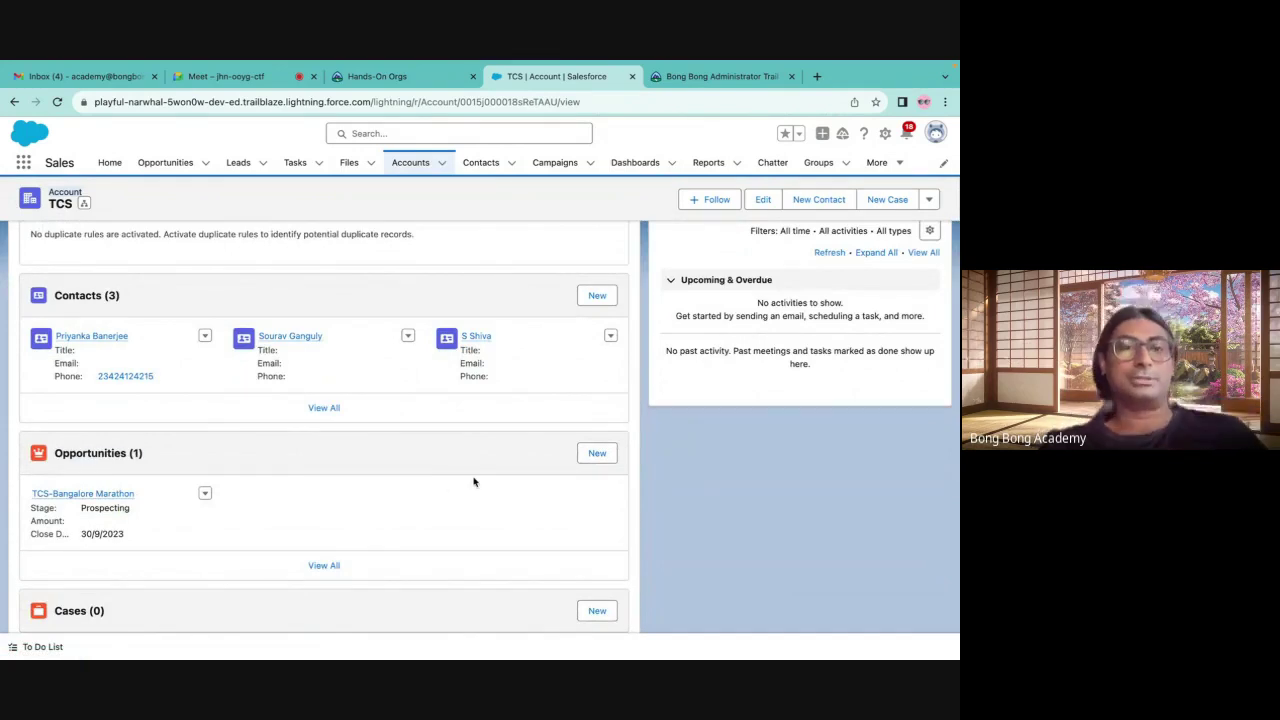
{"action": "left_click", "coordinate": [76, 494]}
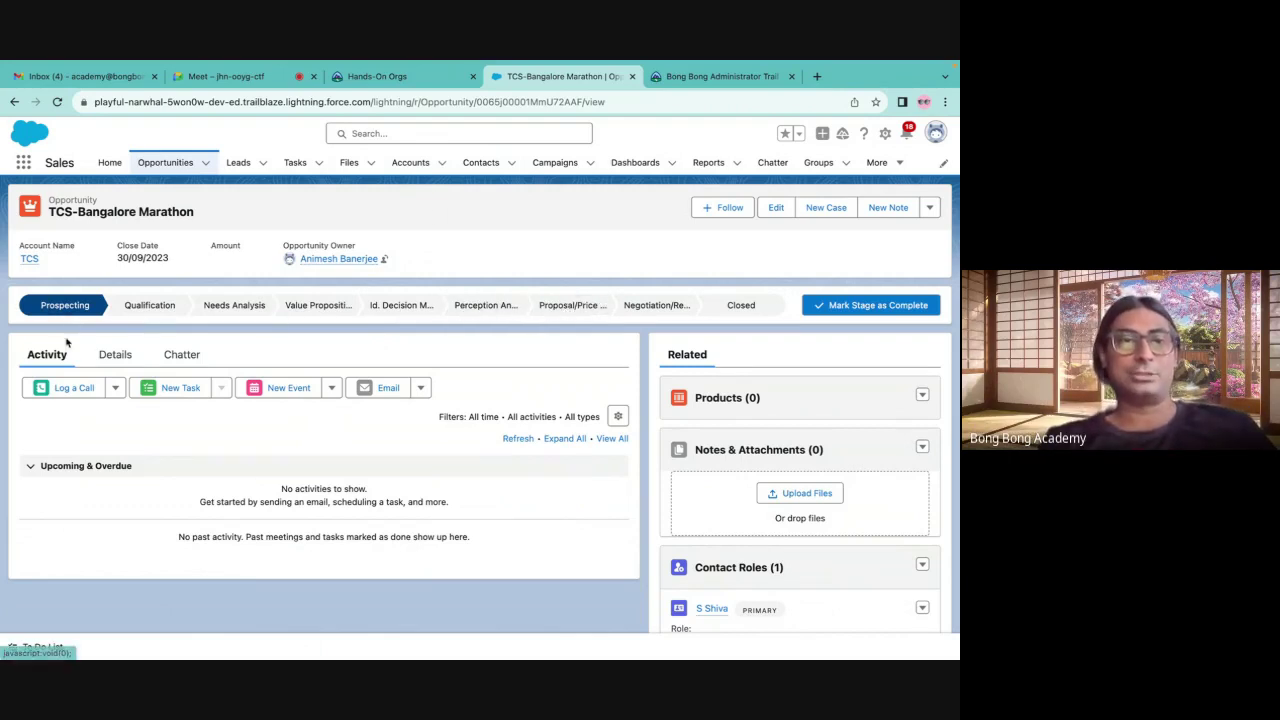
Change the opportunity's stage from Prospecting to Needs Analysis (20% probability) and save
{"action": "left_click", "coordinate": [117, 358]}
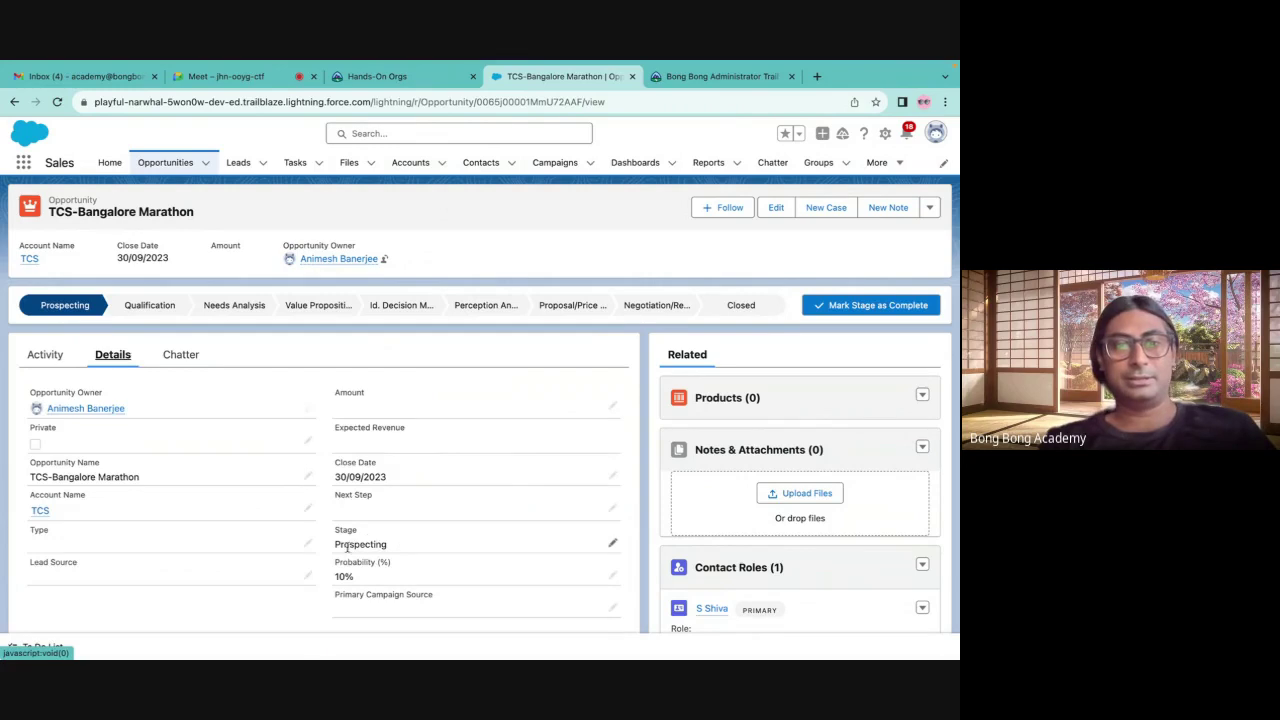
{"action": "left_click", "coordinate": [610, 542]}
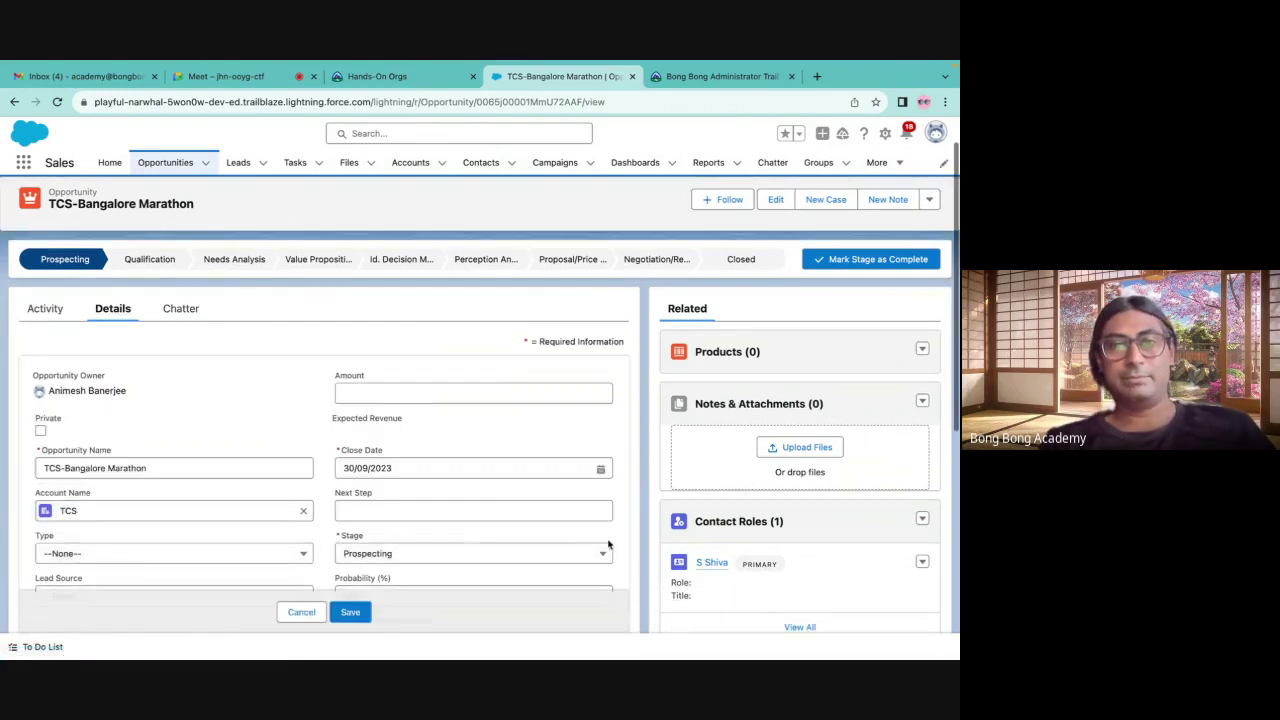
{"action": "left_click", "coordinate": [431, 556]}
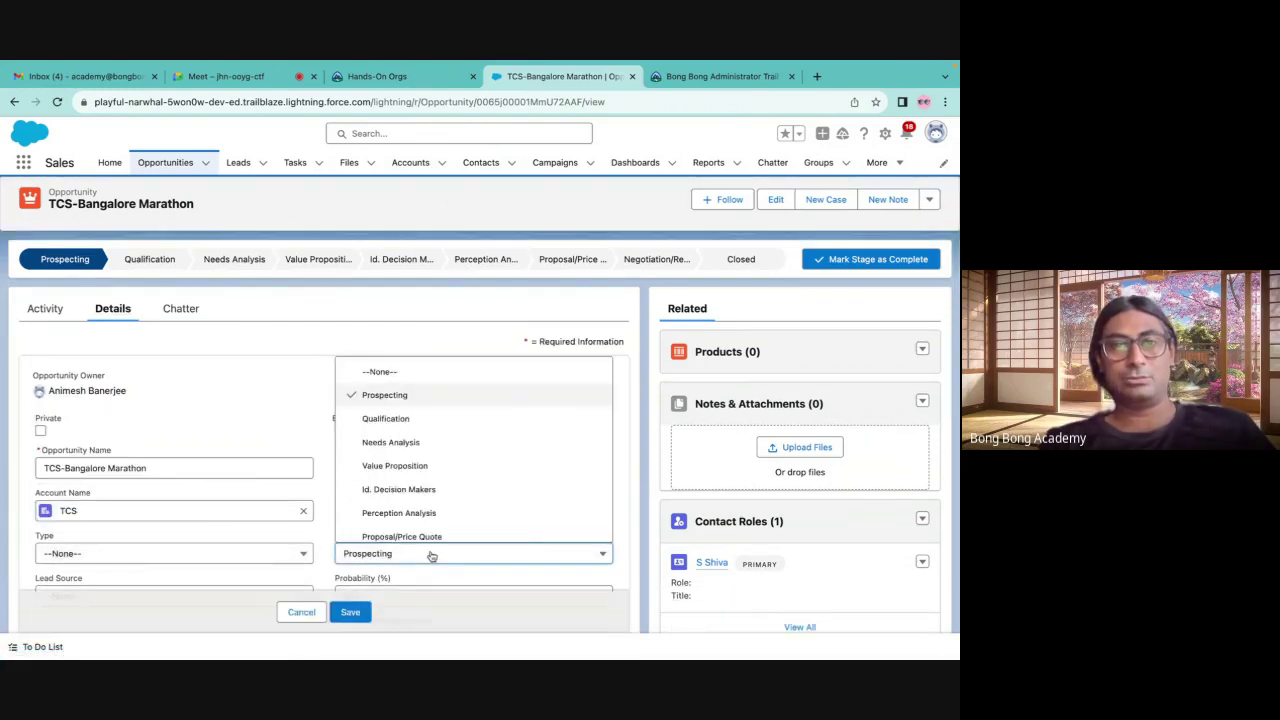
{"action": "left_click", "coordinate": [379, 424]}
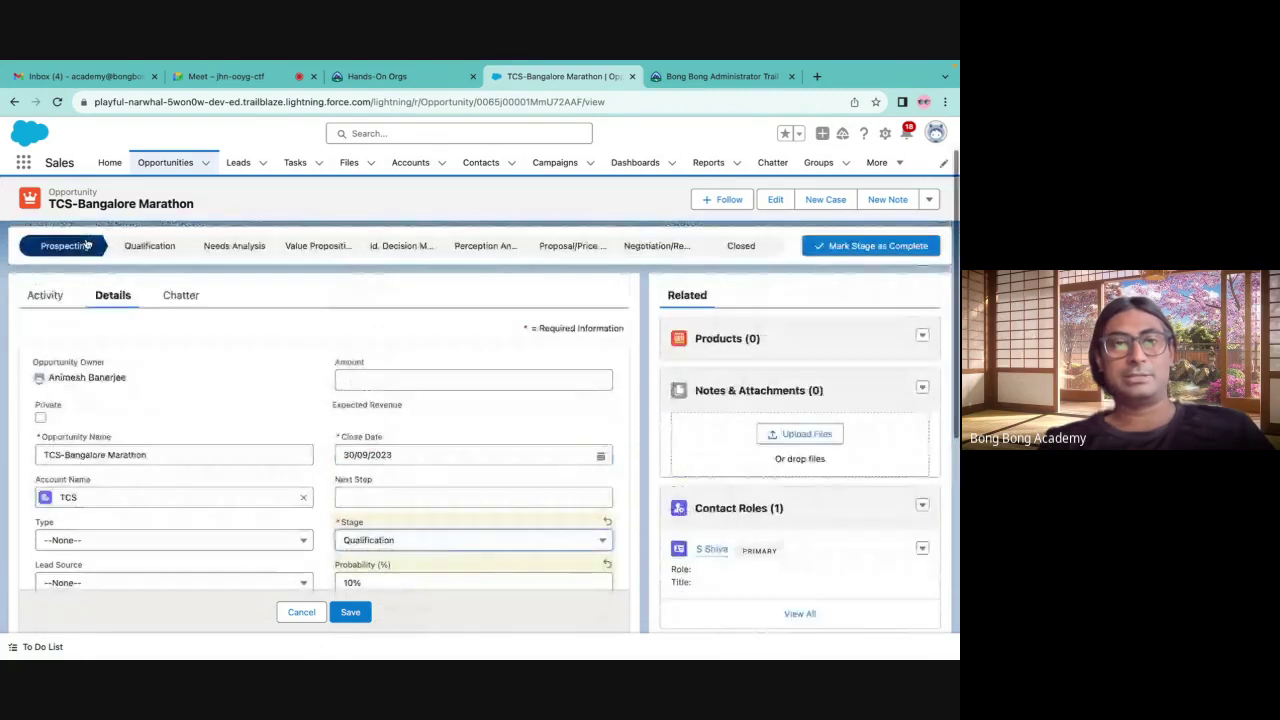
{"action": "scroll", "coordinate": [403, 417], "scroll_direction": "down", "scroll_amount": 2}
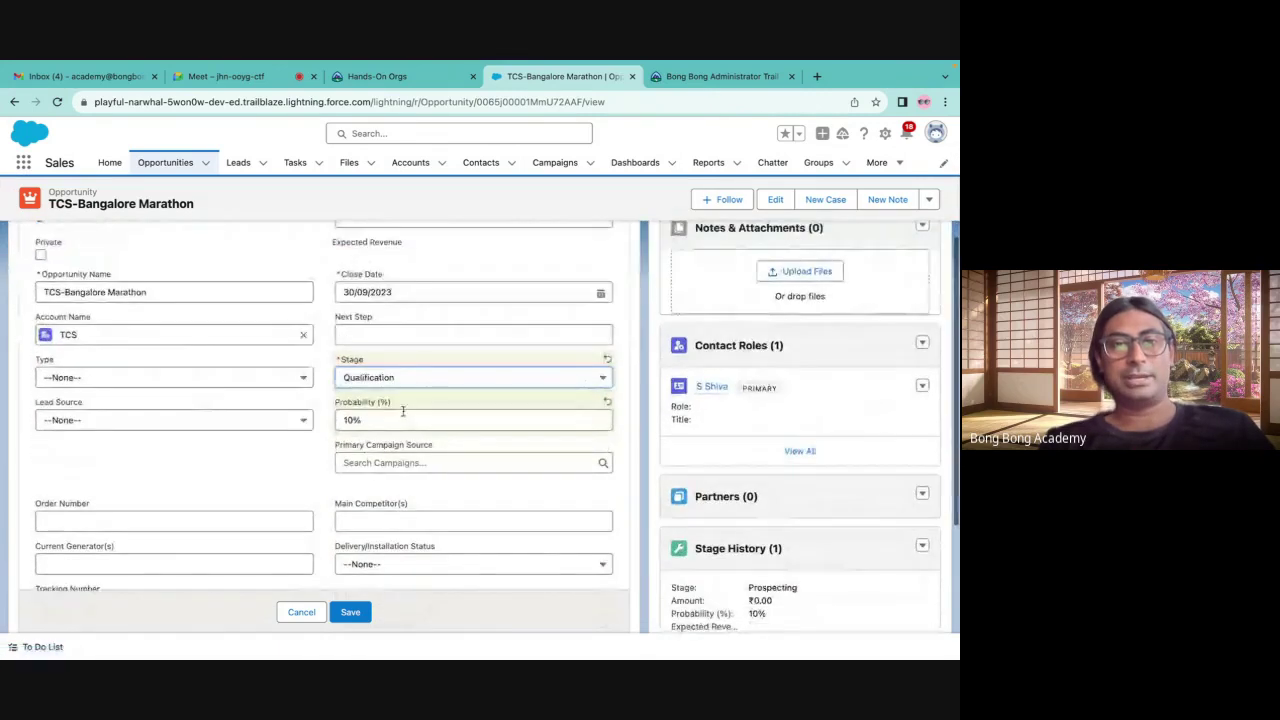
{"action": "left_click", "coordinate": [389, 372]}
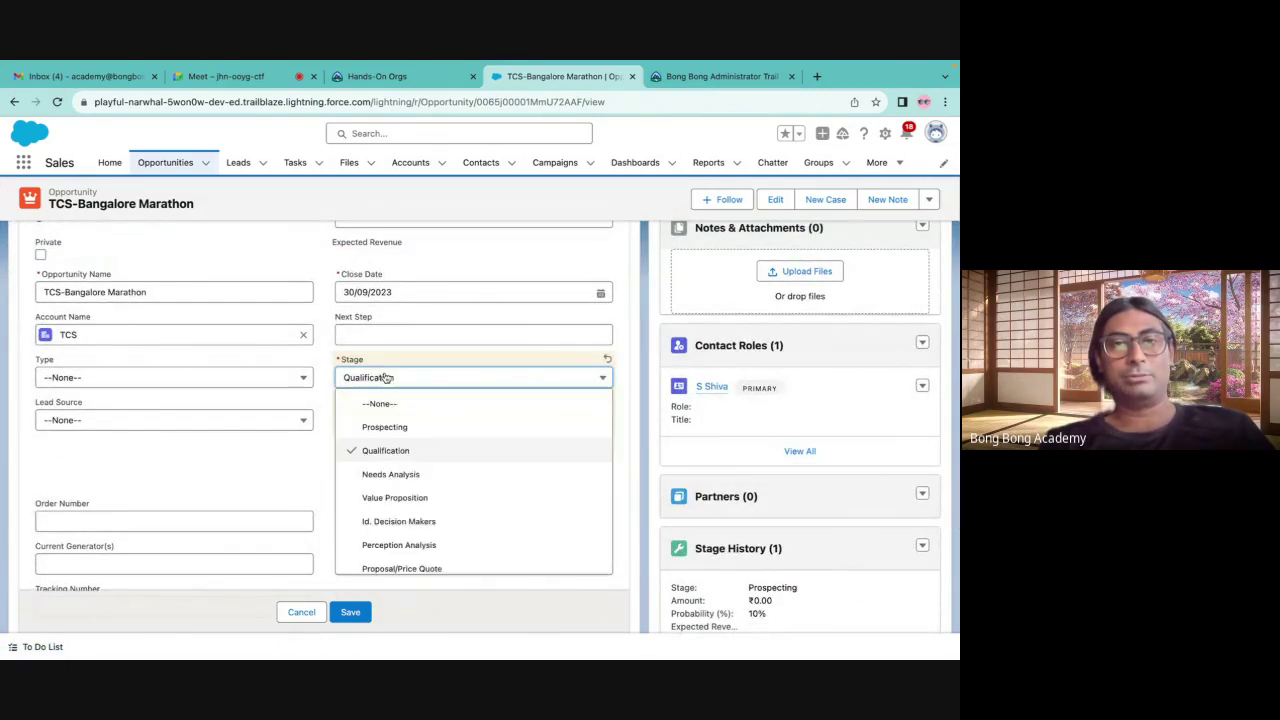
{"action": "left_click", "coordinate": [381, 468]}
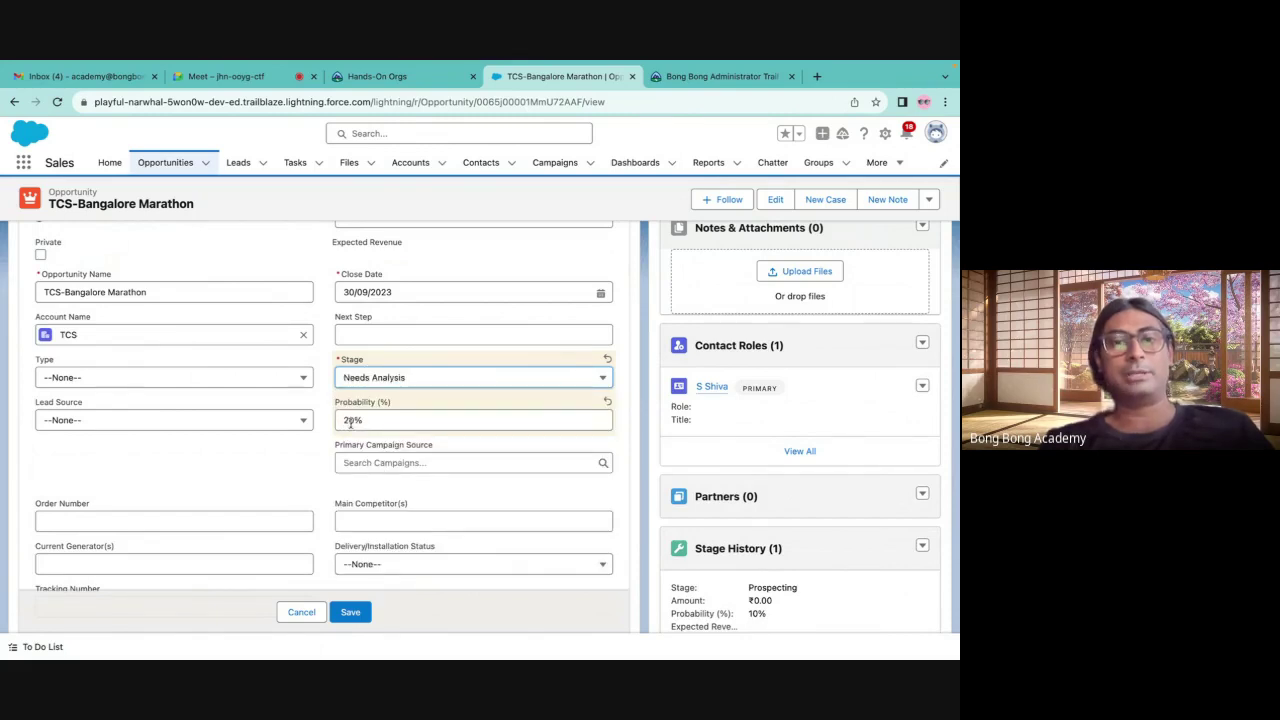
{"action": "left_click", "coordinate": [350, 612]}
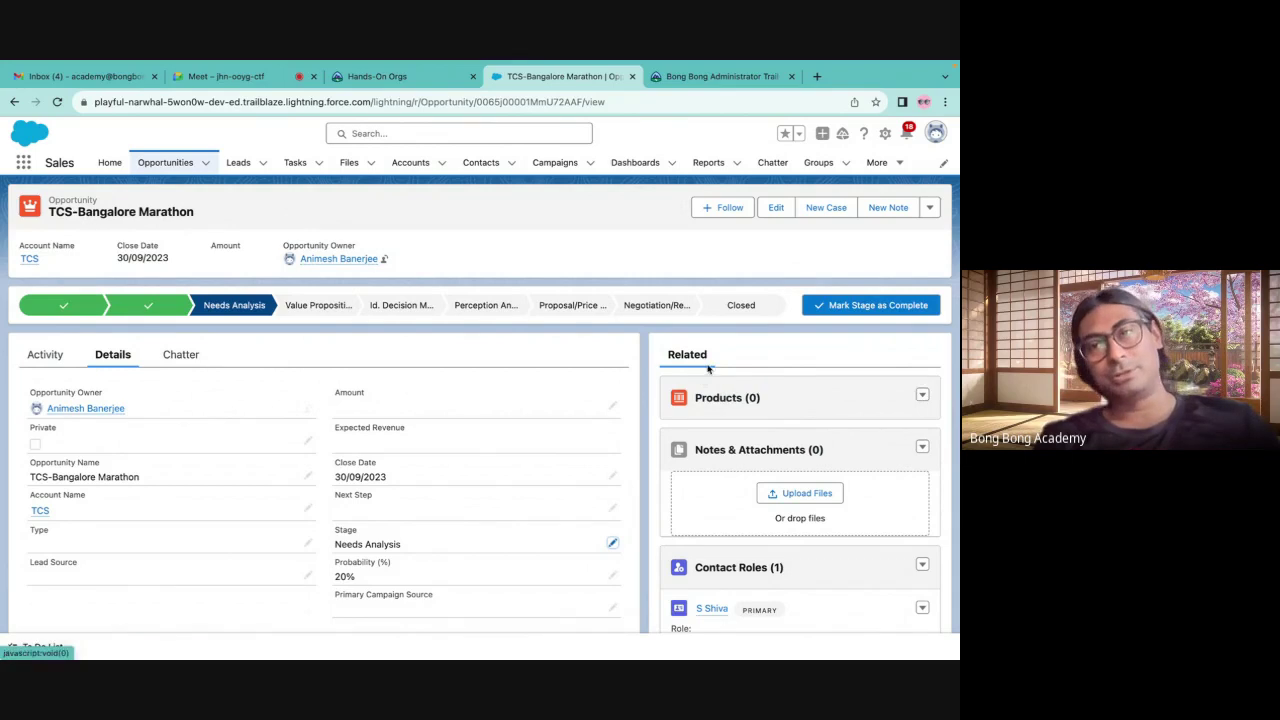
Assign the Standard price book to the opportunity
{"action": "left_click", "coordinate": [924, 396]}
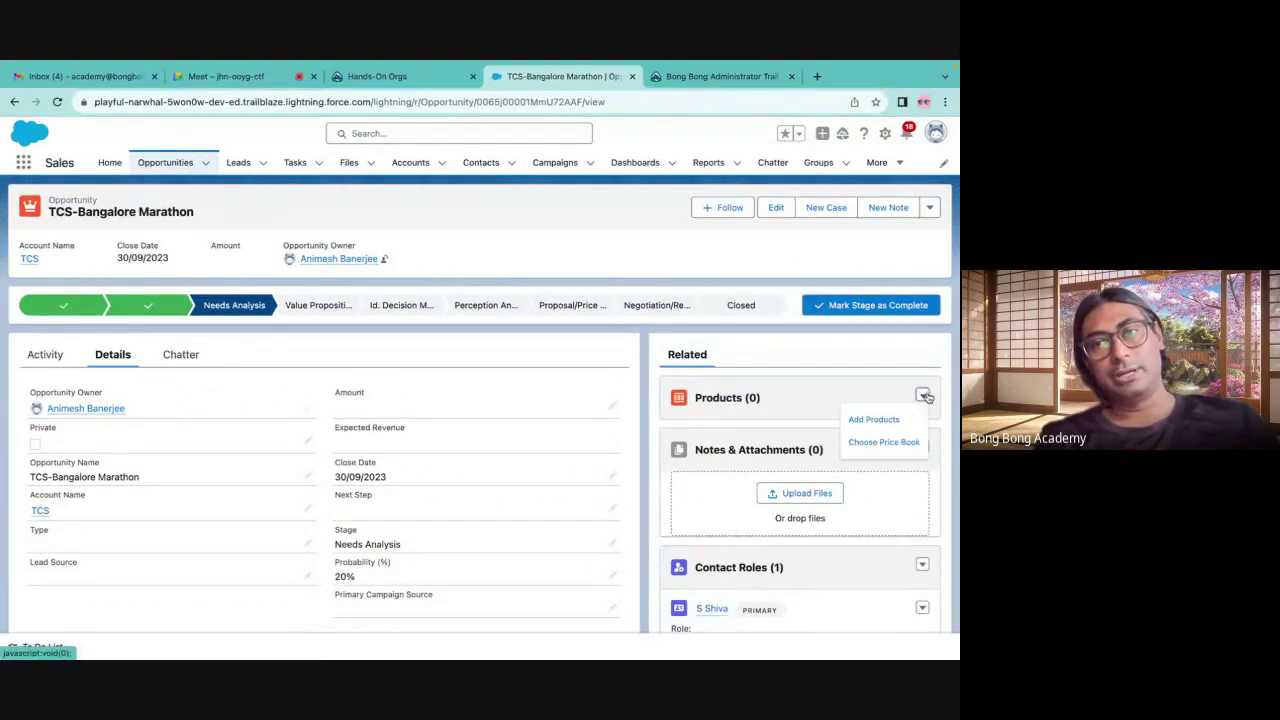
{"action": "left_click", "coordinate": [862, 443]}
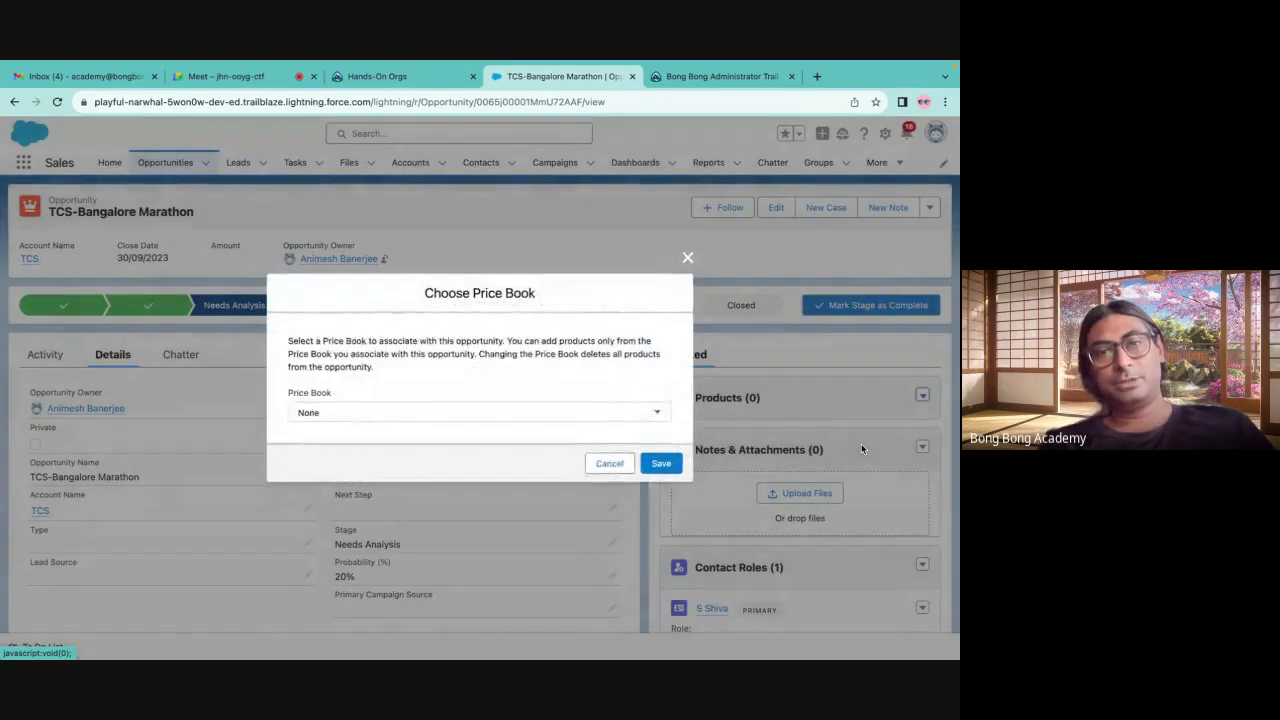
{"action": "left_click", "coordinate": [472, 409]}
{"action": "left_click", "coordinate": [360, 430]}
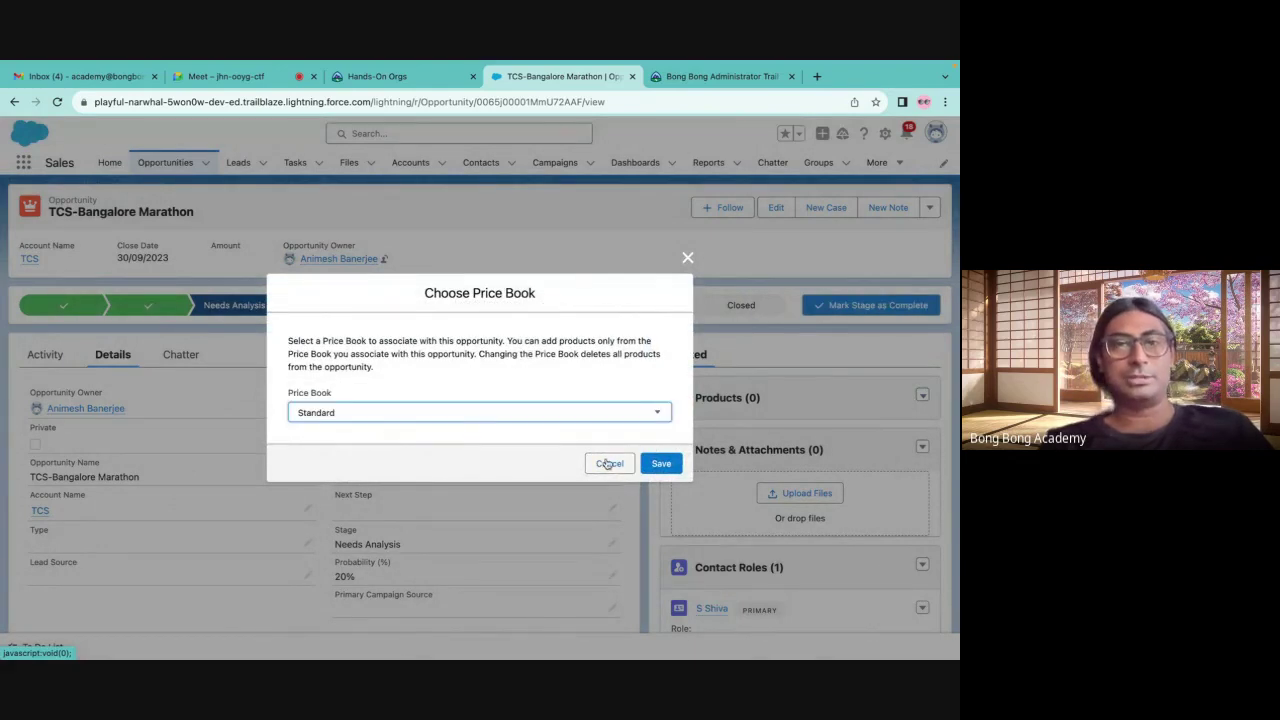
{"action": "left_click", "coordinate": [660, 464]}
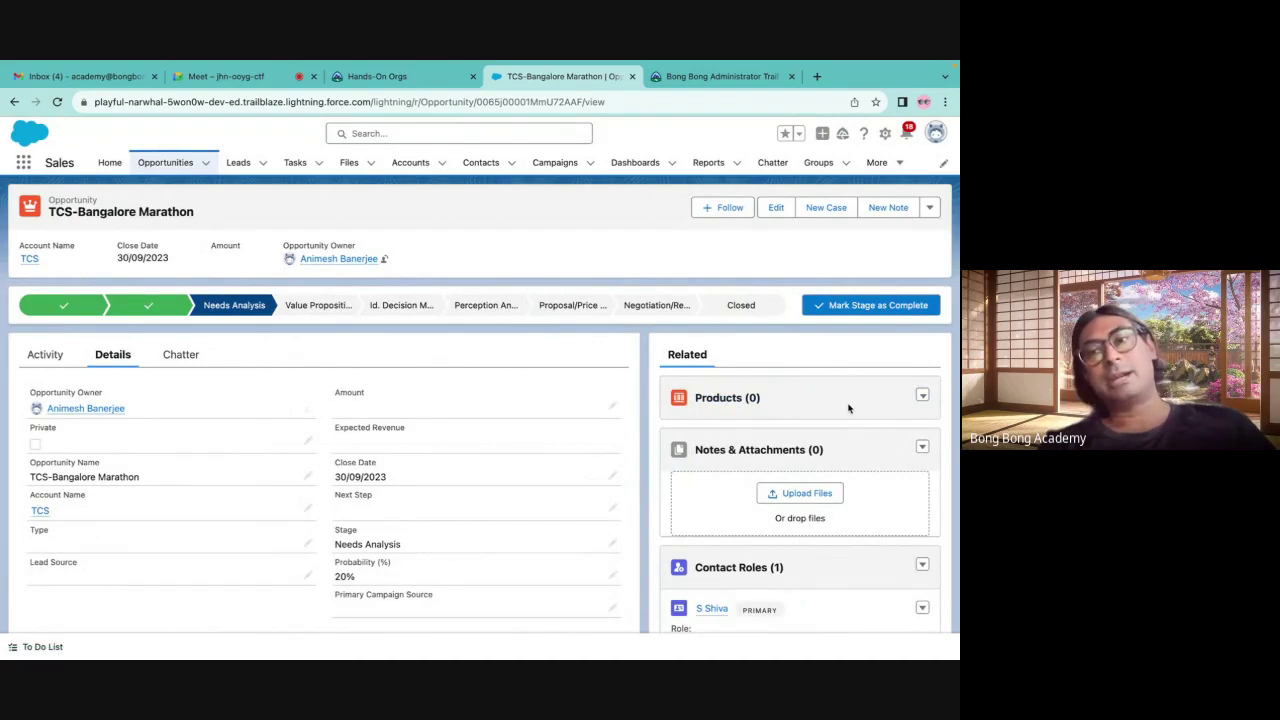
Select GenWatt Diesel 1000kW and GenWatt Diesel 200kW as products to add
{"action": "left_click", "coordinate": [922, 396]}
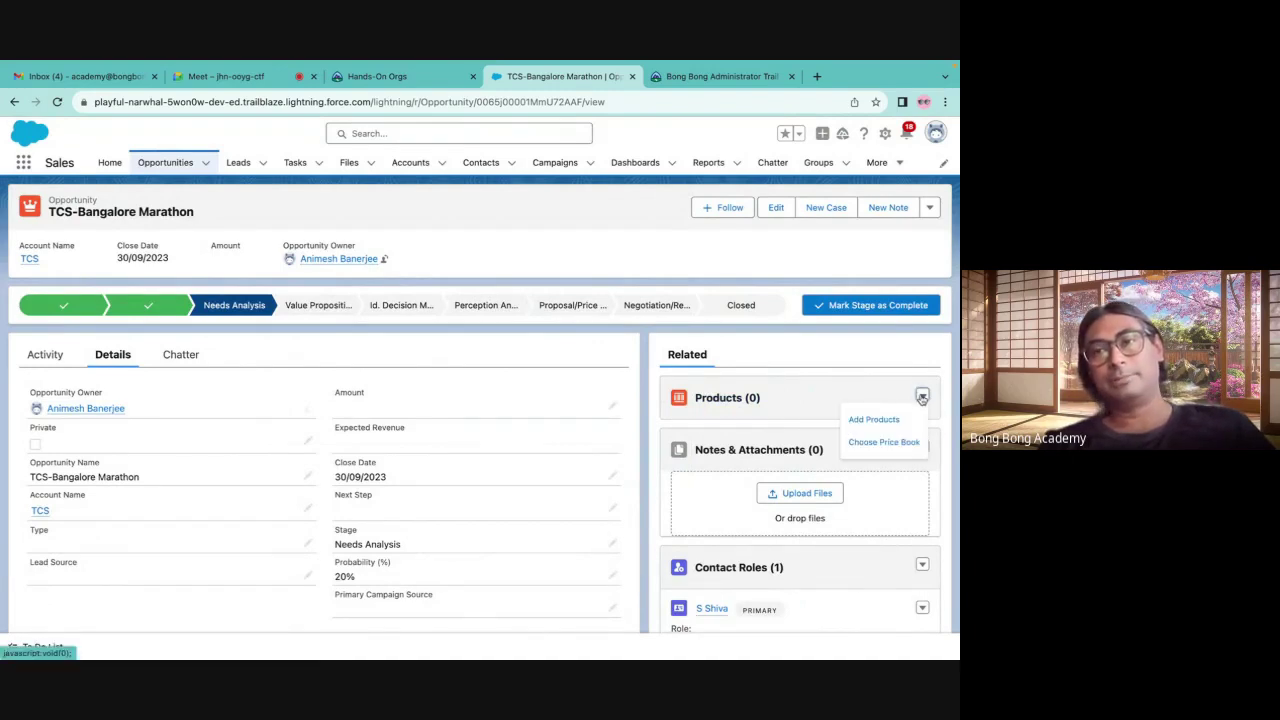
{"action": "left_click", "coordinate": [872, 420]}
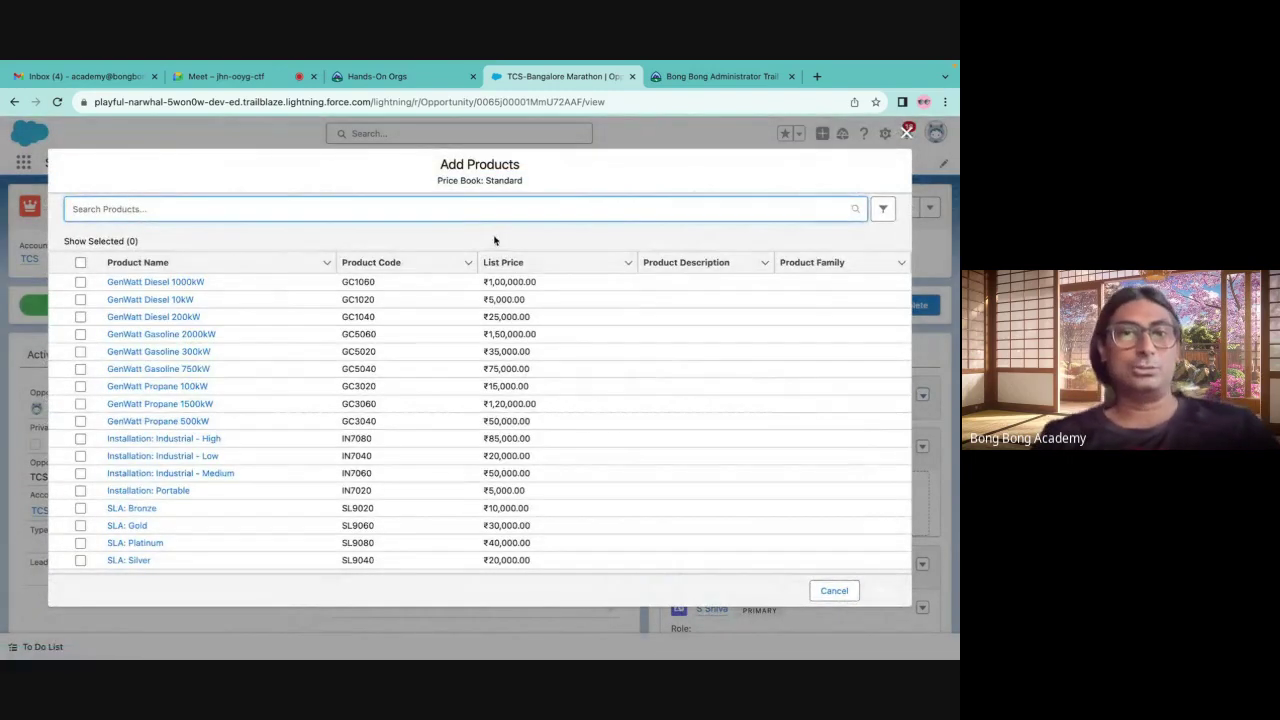
{"action": "left_click", "coordinate": [340, 174]}
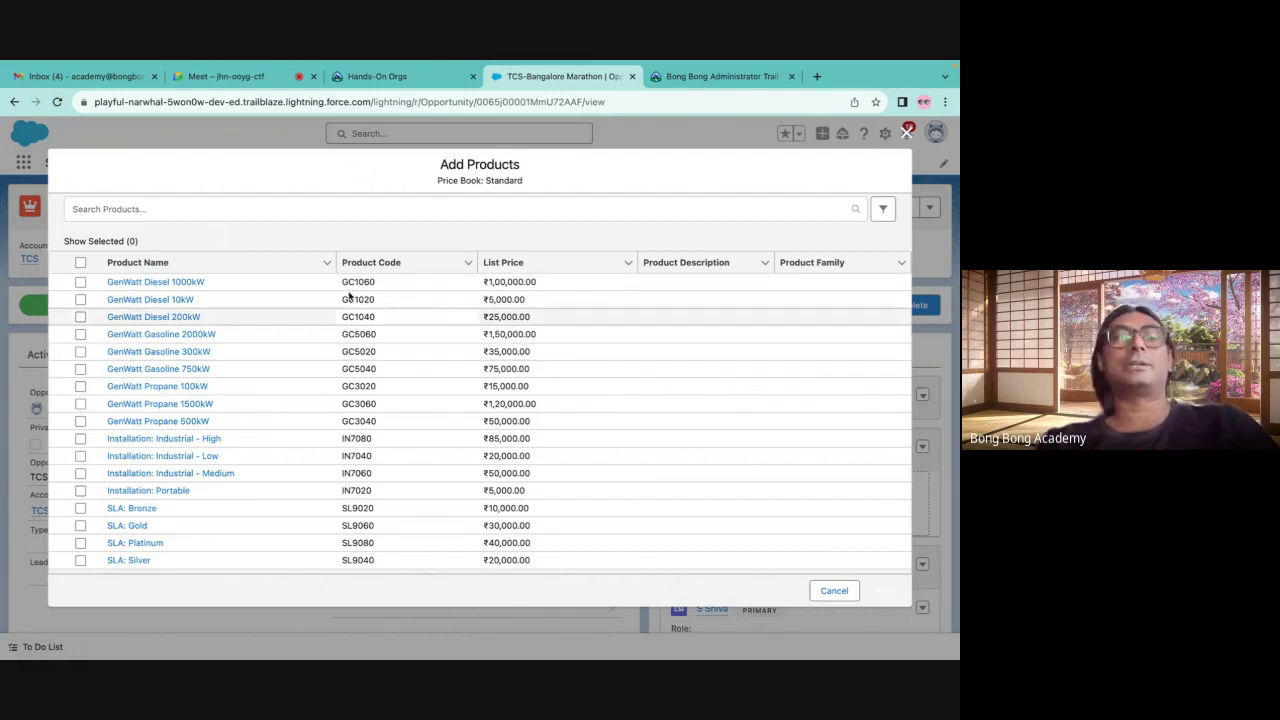
{"action": "left_click", "coordinate": [80, 282]}
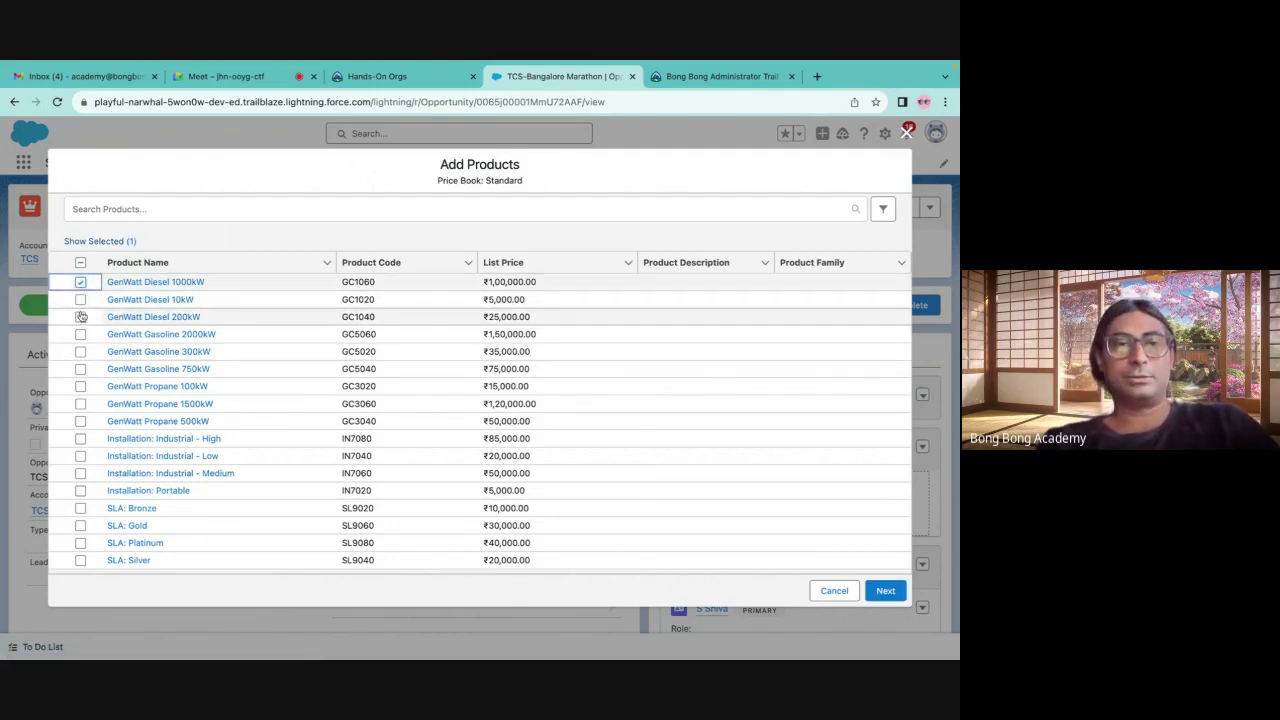
{"action": "left_click", "coordinate": [80, 318]}
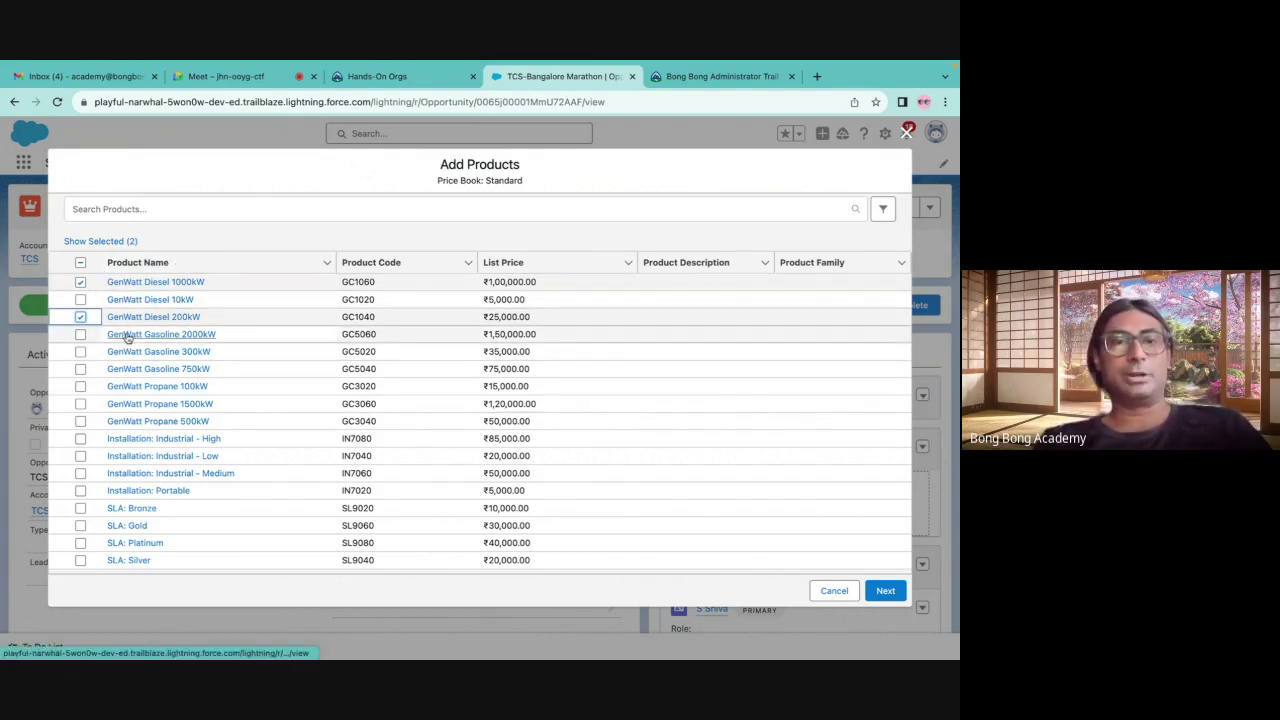
{"action": "left_click", "coordinate": [887, 592]}
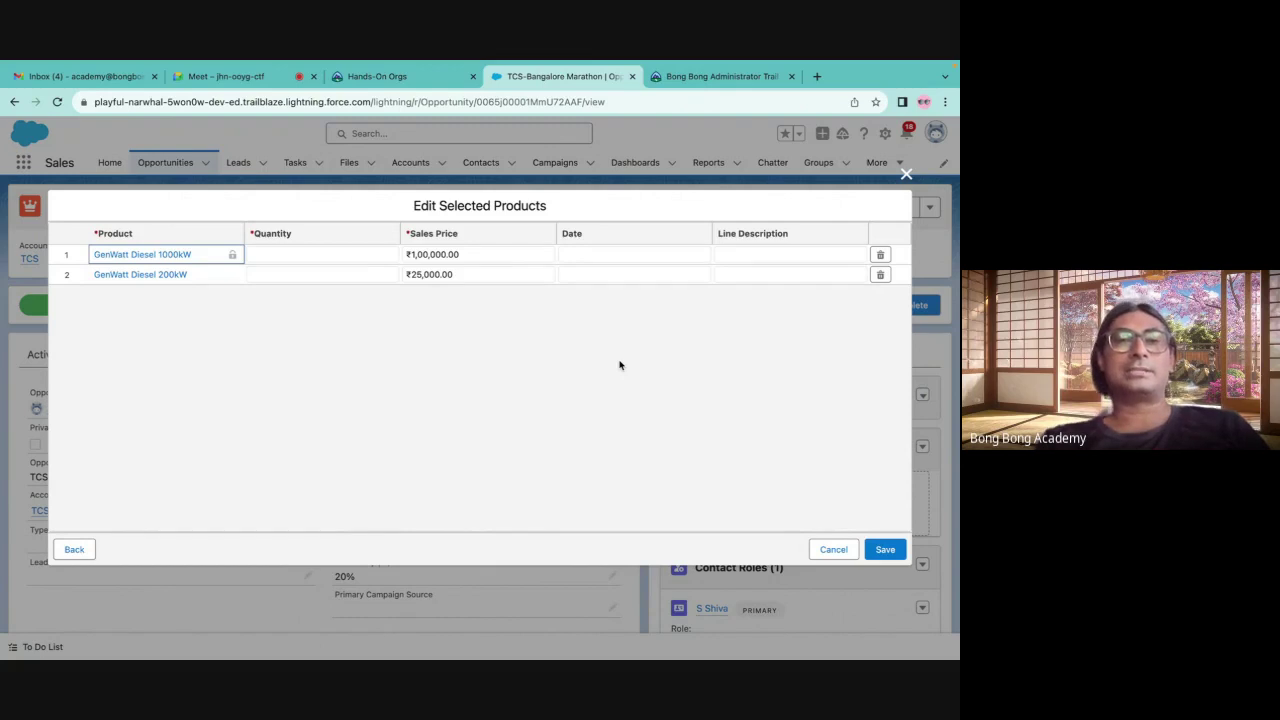
Set quantities 100 for the 1000kW and 200 for the 200kW product, and save
{"action": "left_click", "coordinate": [268, 254]}
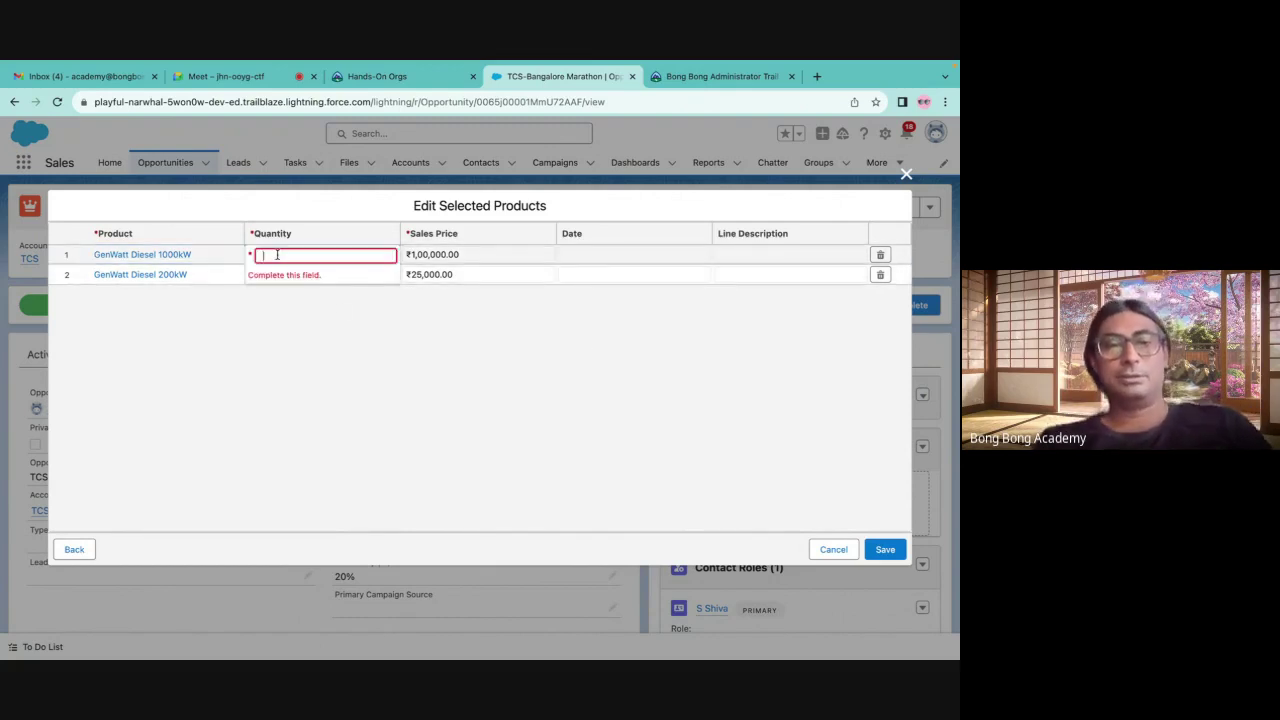
{"action": "type", "text": "100"}
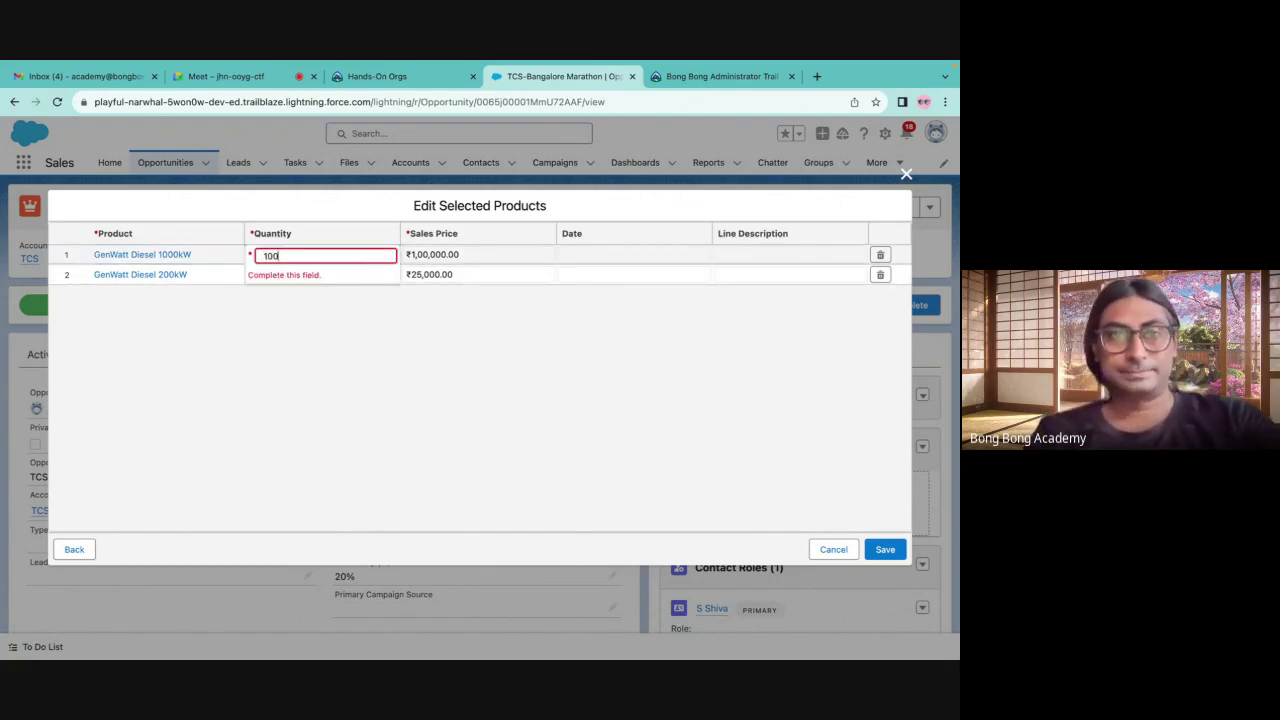
{"action": "left_click", "coordinate": [308, 323]}
{"action": "left_click", "coordinate": [288, 274]}
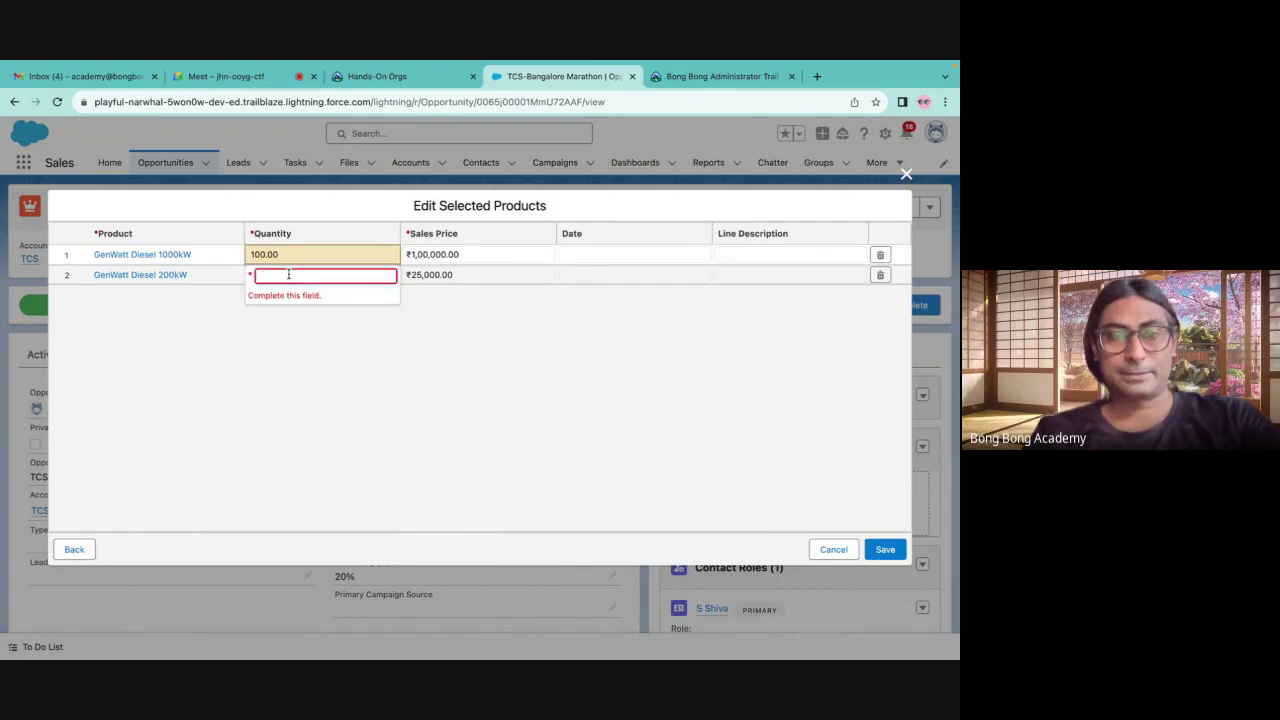
{"action": "type", "text": "200"}
{"action": "left_click", "coordinate": [401, 434]}
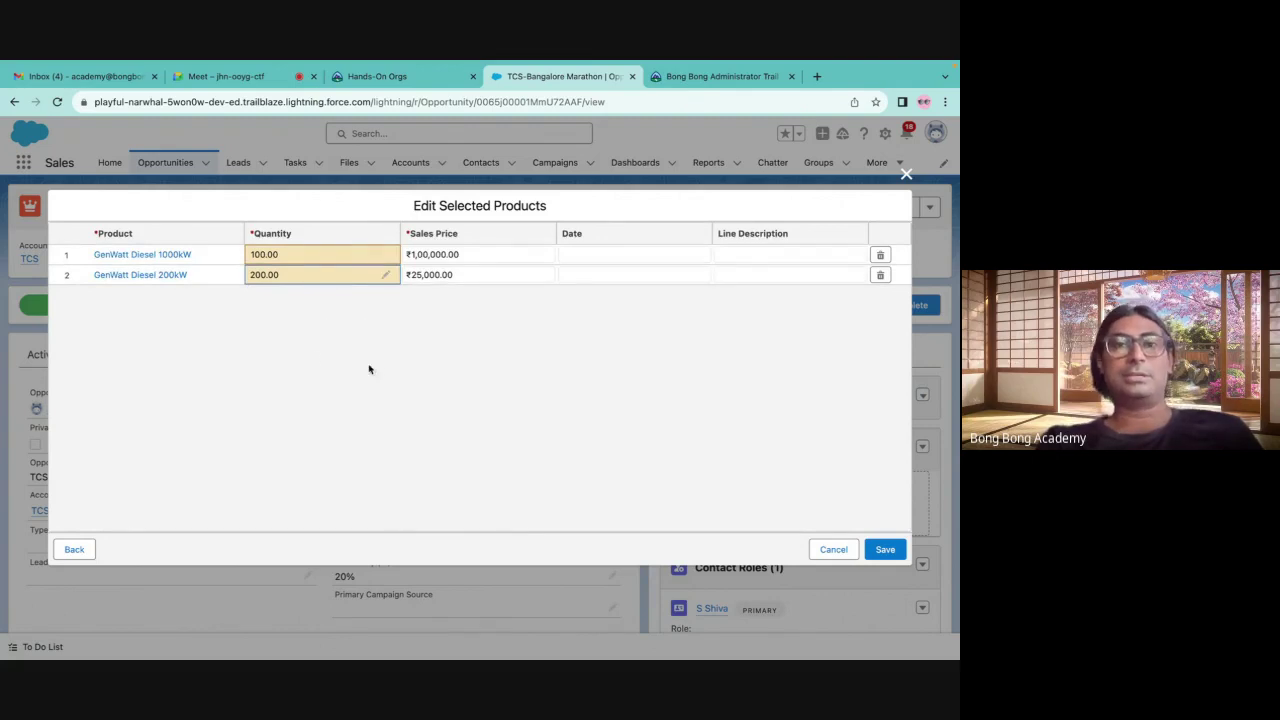
{"action": "left_click", "coordinate": [885, 552]}
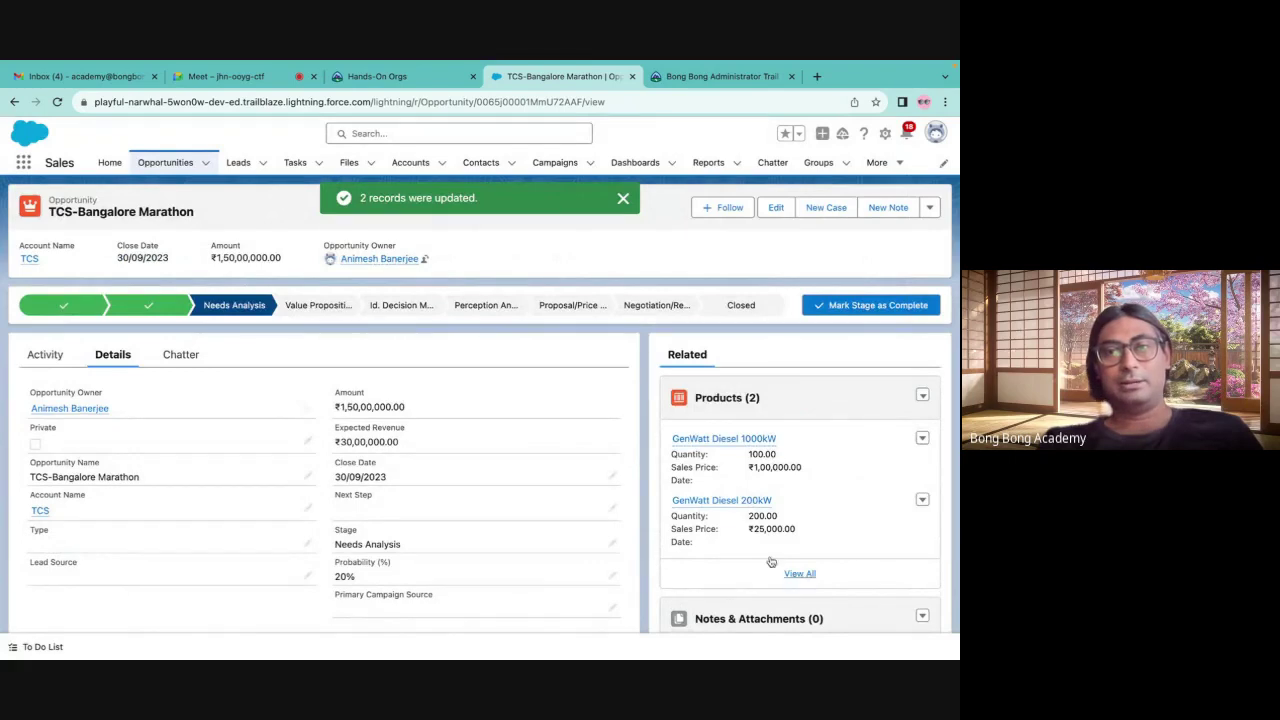
Set the TCS-Bangalore Marathon stage to Closed Won, reaching 100% probability
{"action": "scroll", "coordinate": [874, 467], "scroll_direction": "down", "scroll_amount": 1}
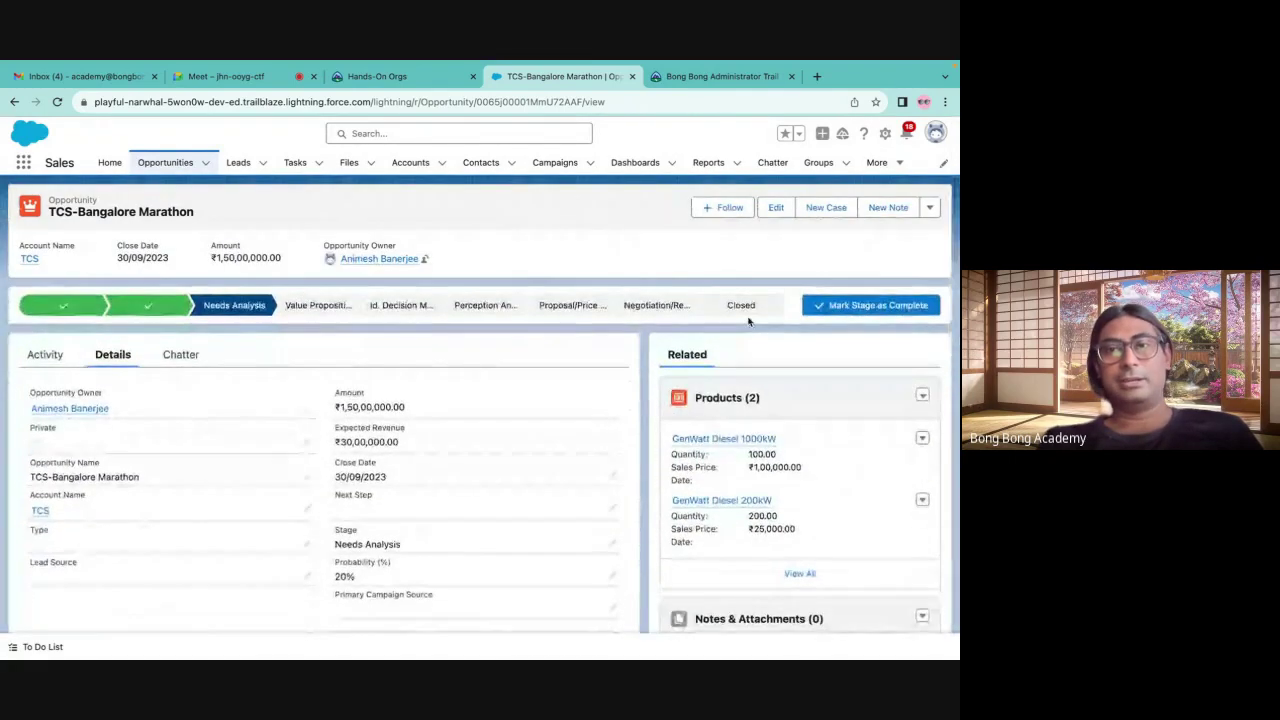
{"action": "left_click", "coordinate": [740, 306]}
{"action": "left_click", "coordinate": [870, 305]}
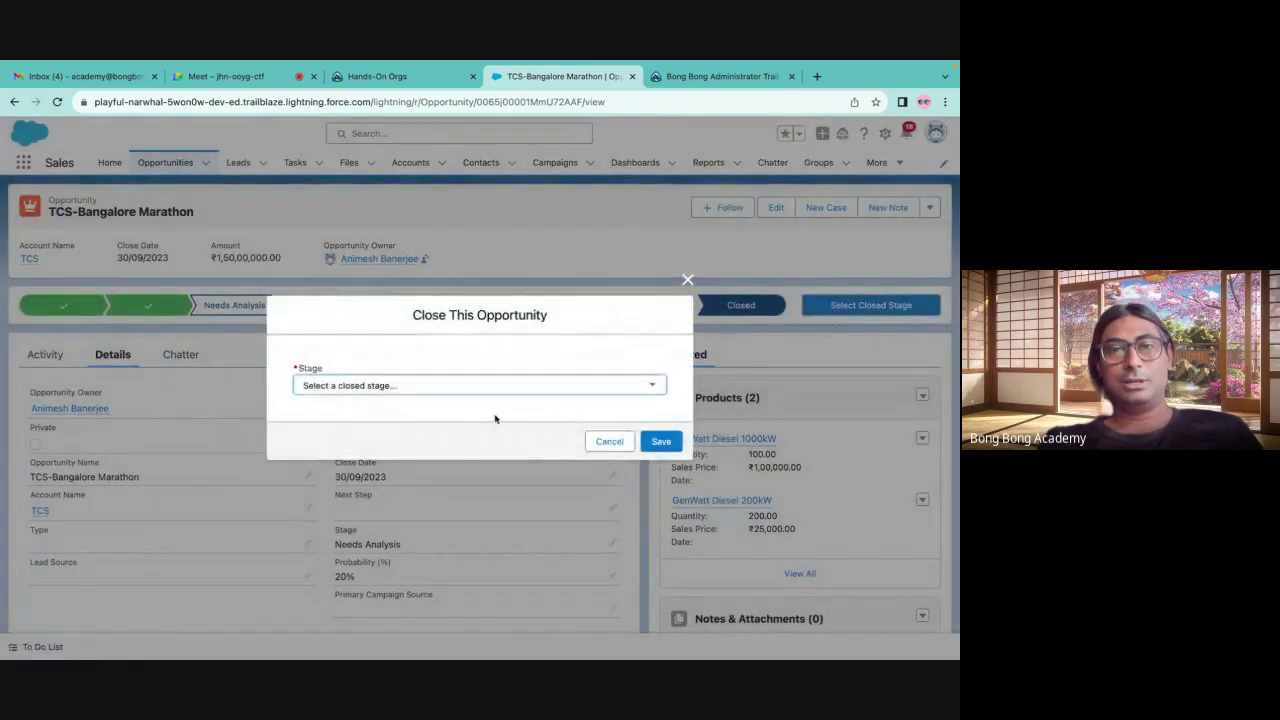
{"action": "left_click", "coordinate": [400, 390]}
{"action": "left_click", "coordinate": [378, 404]}
{"action": "left_click", "coordinate": [661, 441]}
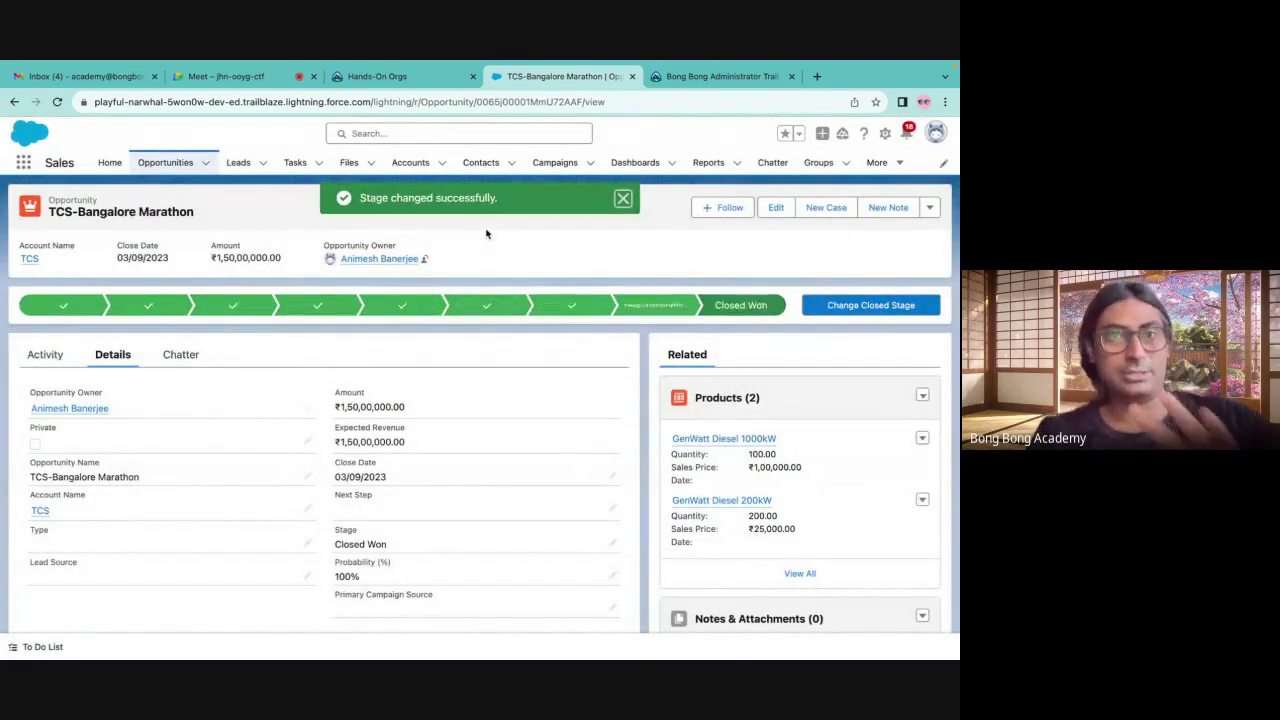
{"action": "scroll", "coordinate": [486, 234], "scroll_direction": "down", "scroll_amount": 10}
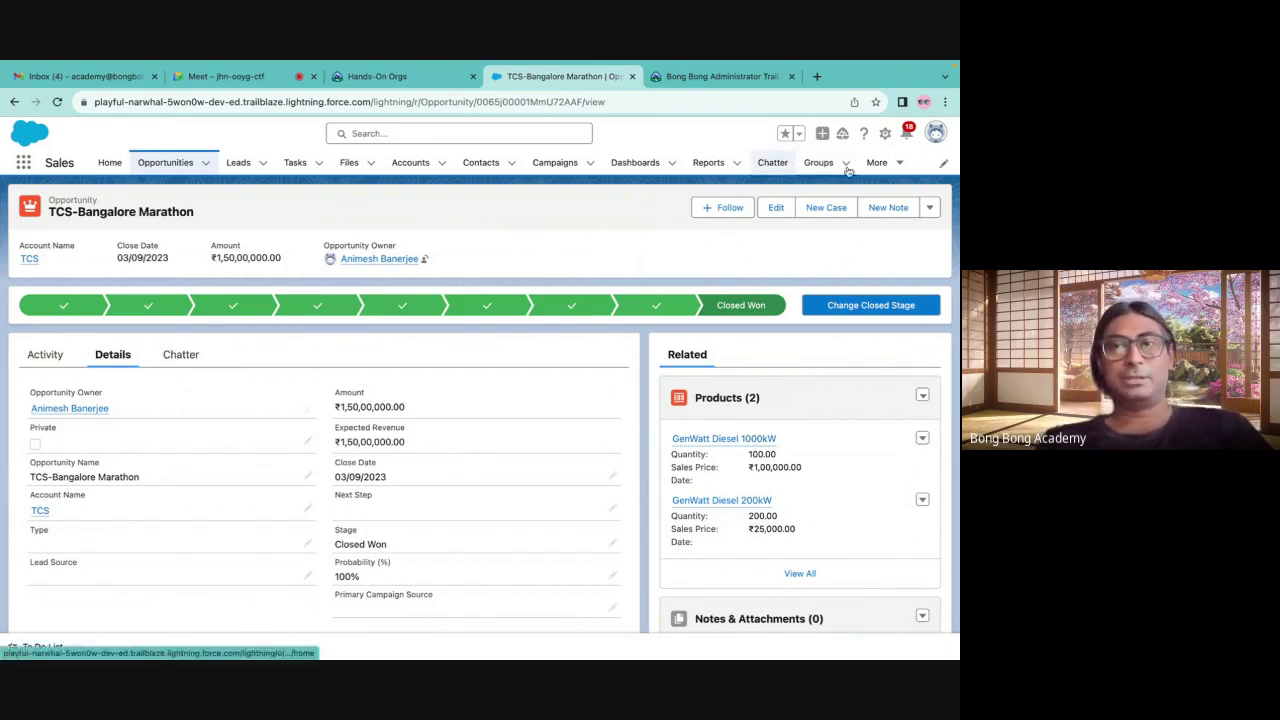
{"action": "left_click", "coordinate": [885, 136]}
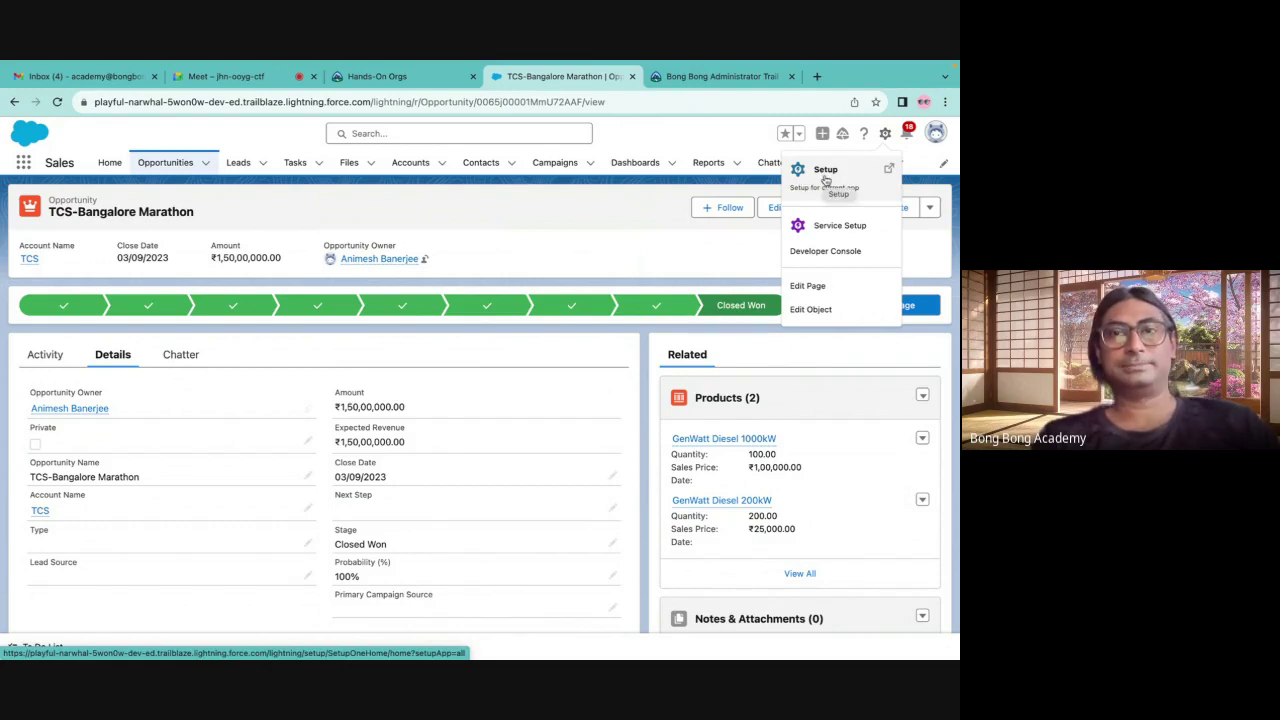
Open Setup Home in a new tab and dismiss the Guidance Center
{"action": "left_click", "coordinate": [825, 180]}
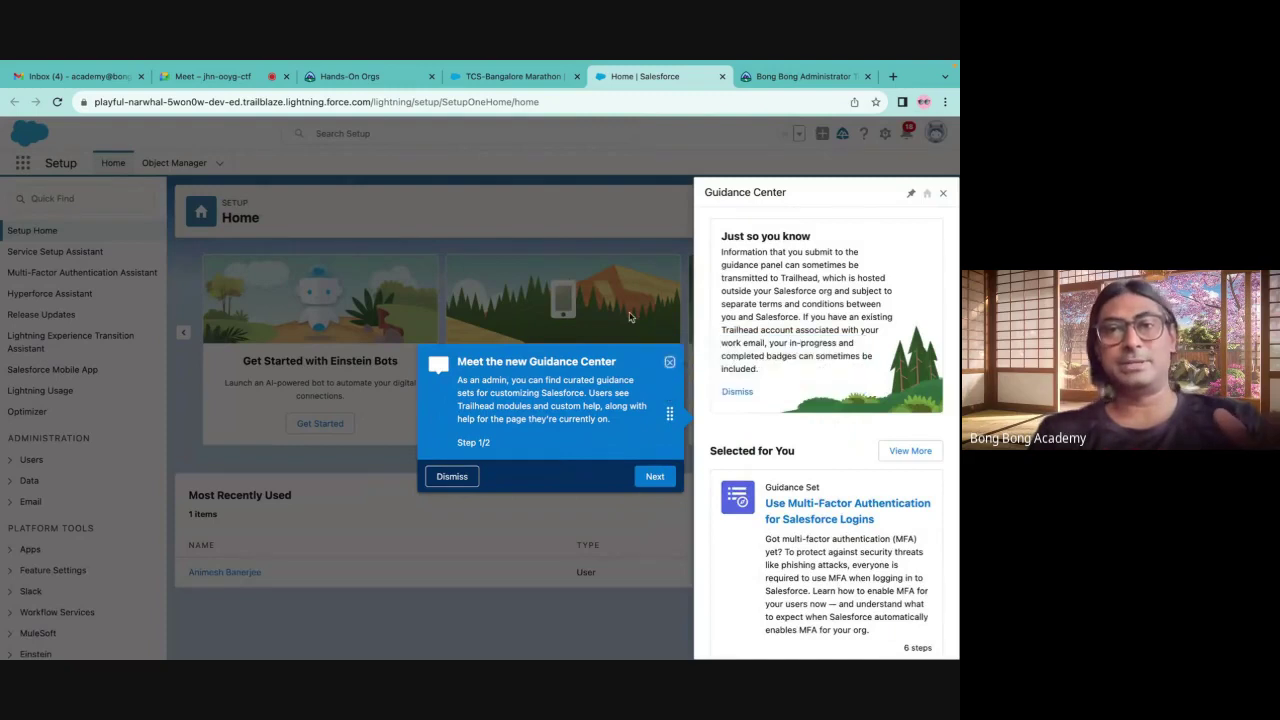
{"action": "left_click", "coordinate": [669, 360]}
{"action": "left_click", "coordinate": [942, 195]}
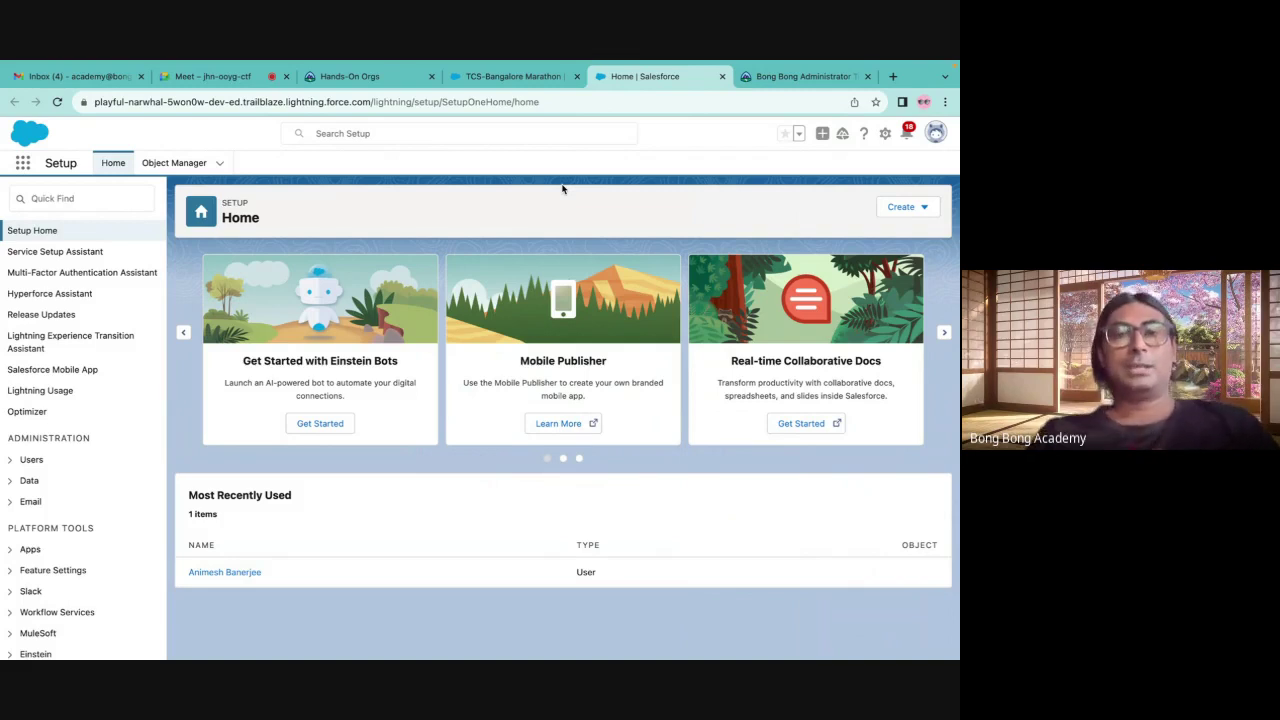
Switch through the browser tabs back to the Google Meet call
{"action": "left_click", "coordinate": [518, 68]}
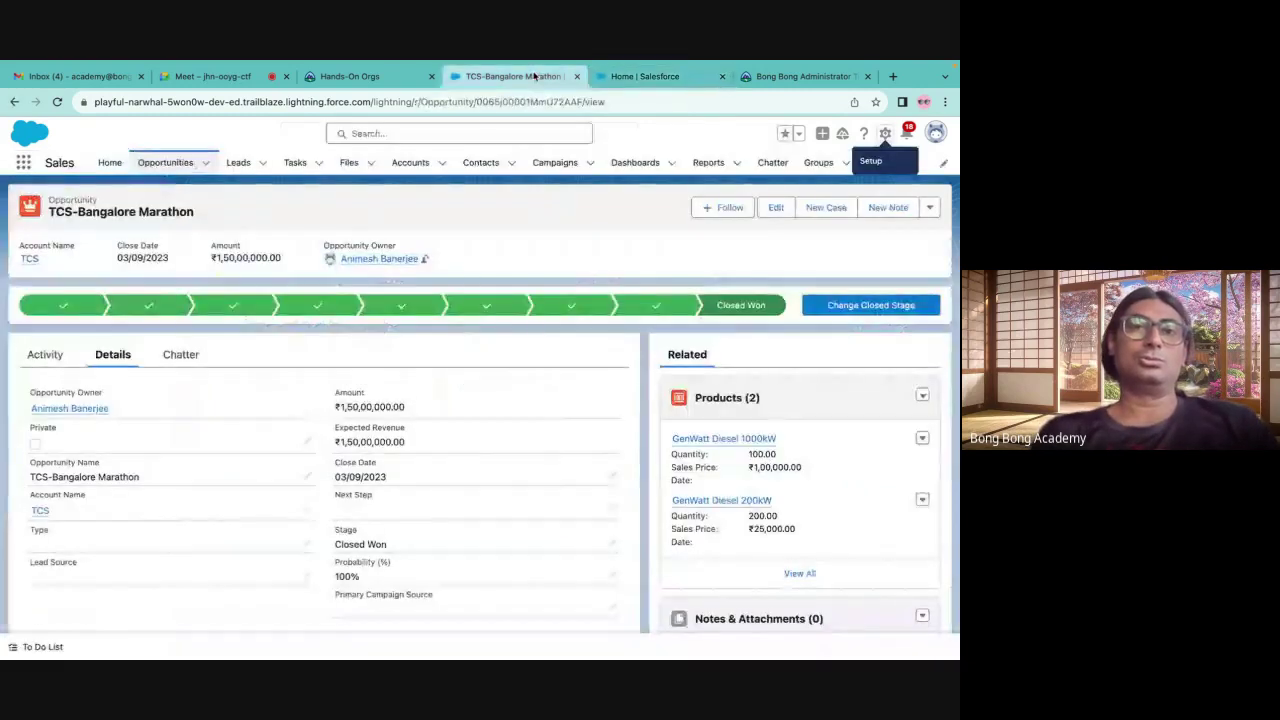
{"action": "left_click", "coordinate": [348, 76]}
{"action": "left_click", "coordinate": [250, 76]}
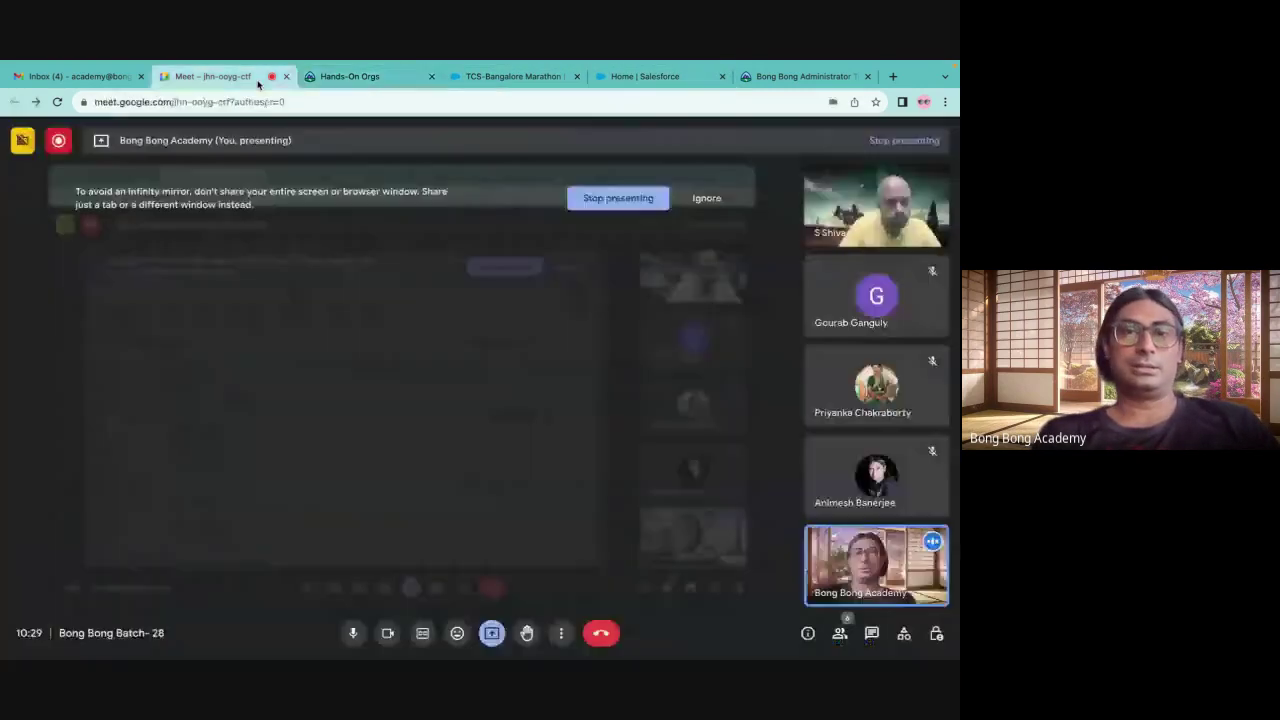